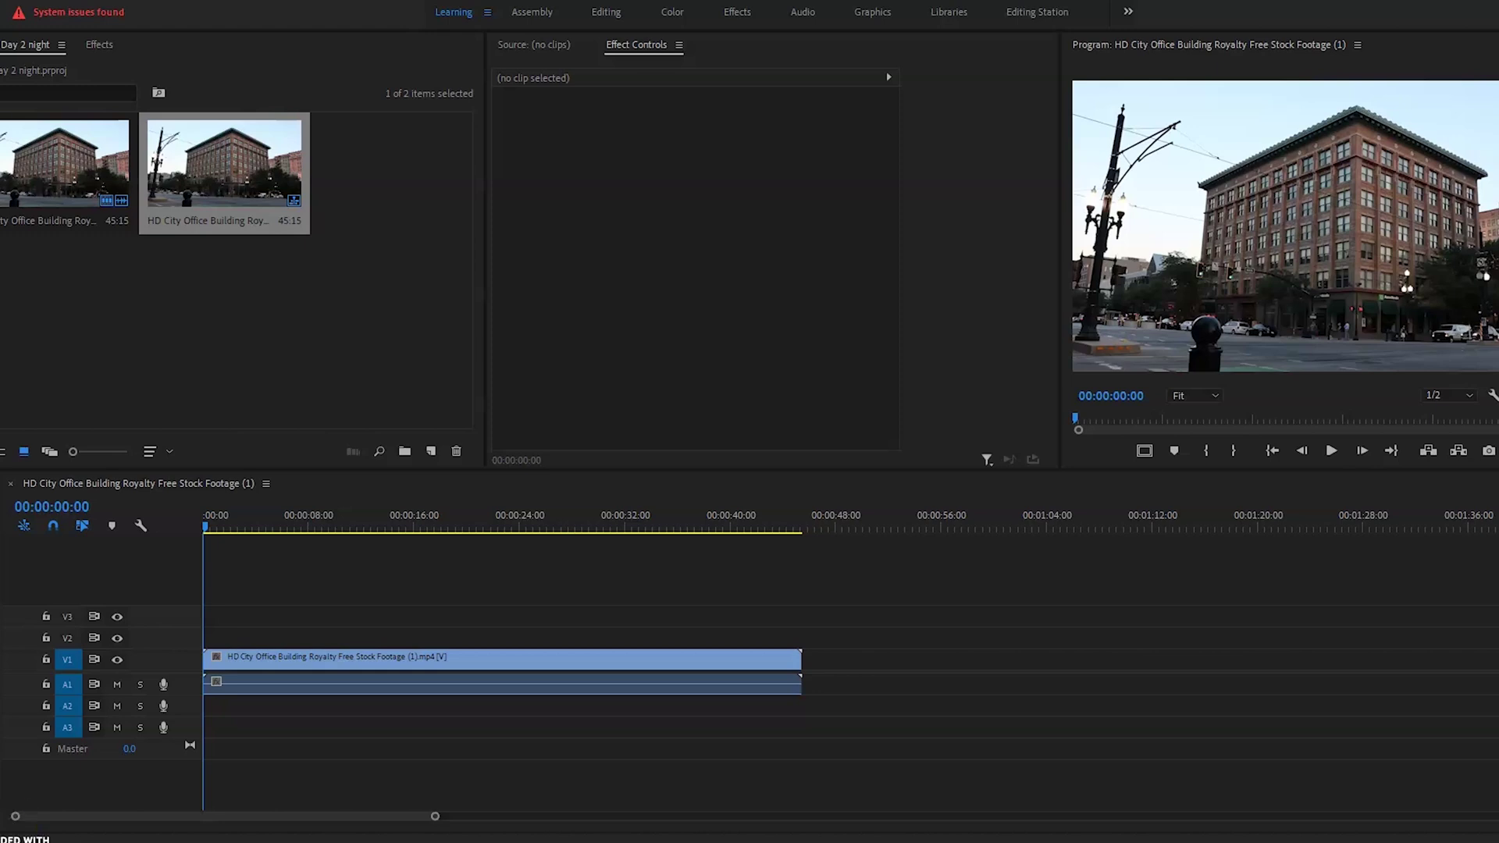
# Create a 1280×720 adjustment layer, place it on V3, and trim the V1 footage to match
pyautogui.click(432, 453)
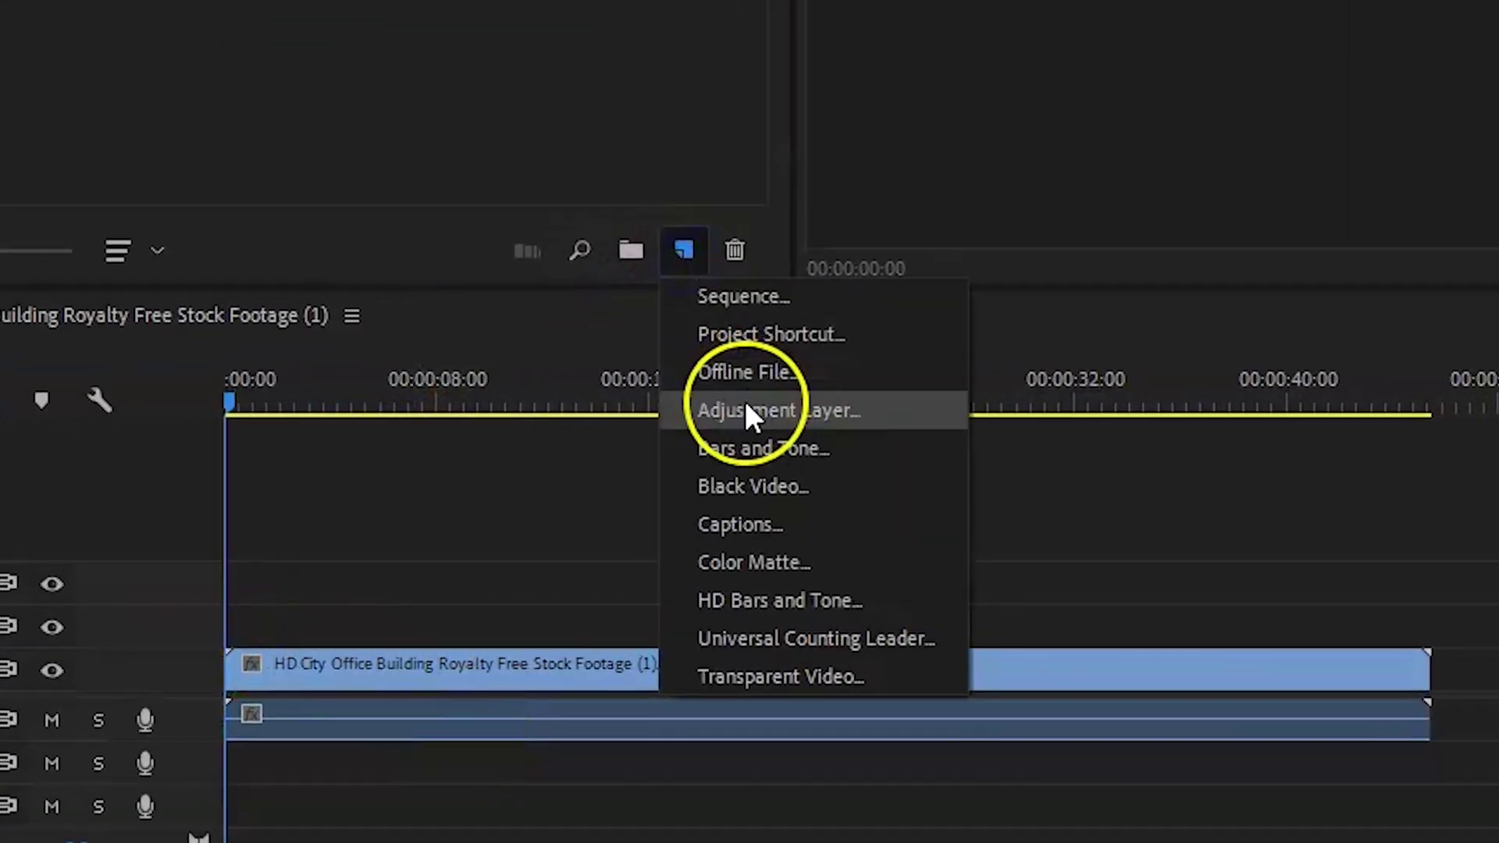
pyautogui.click(748, 411)
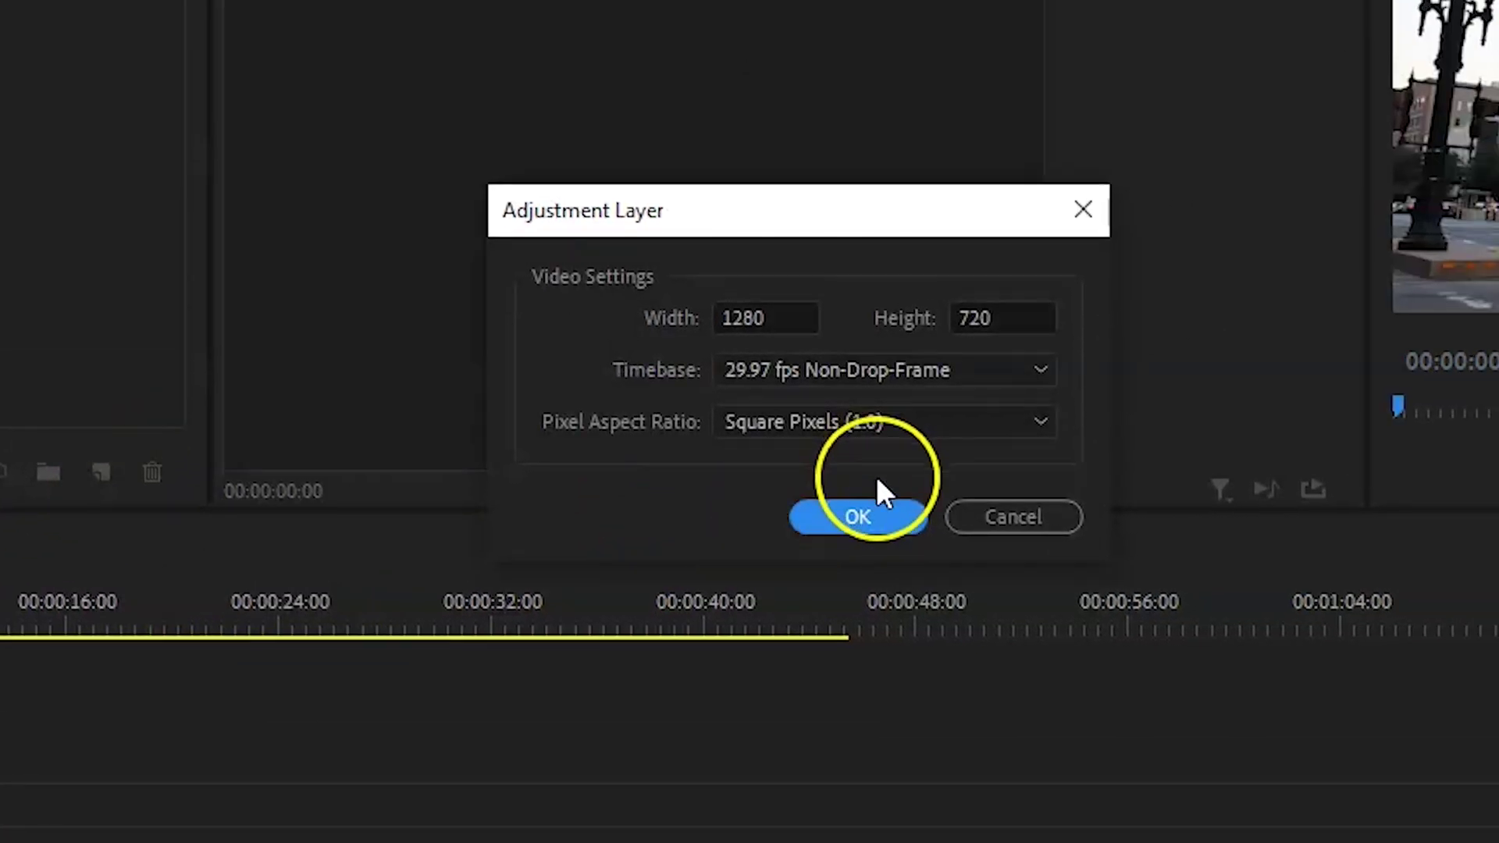
pyautogui.click(859, 517)
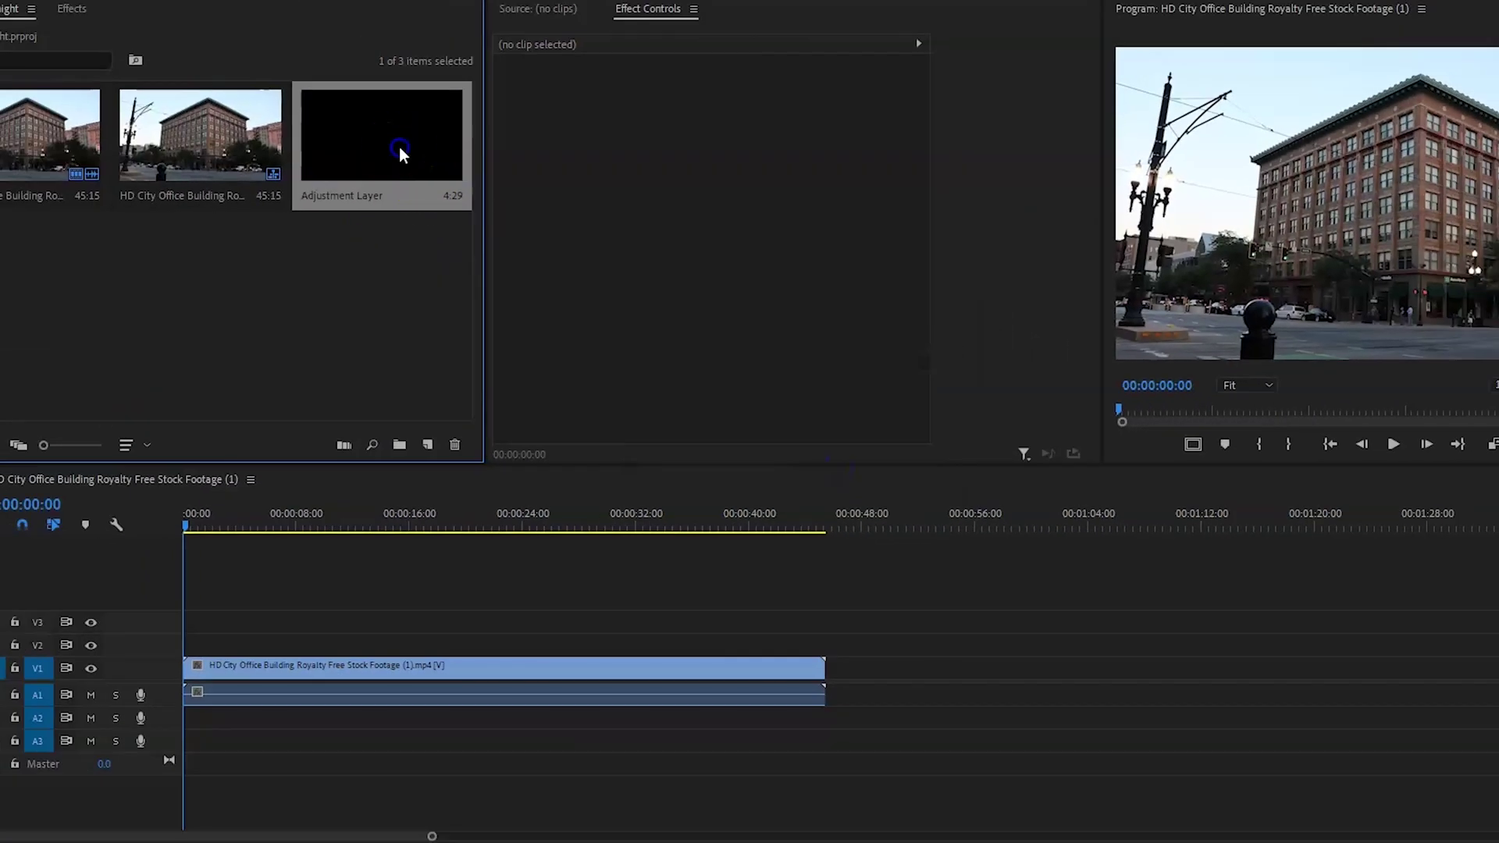
pyautogui.moveTo(400, 148); pyautogui.dragTo(186, 628)
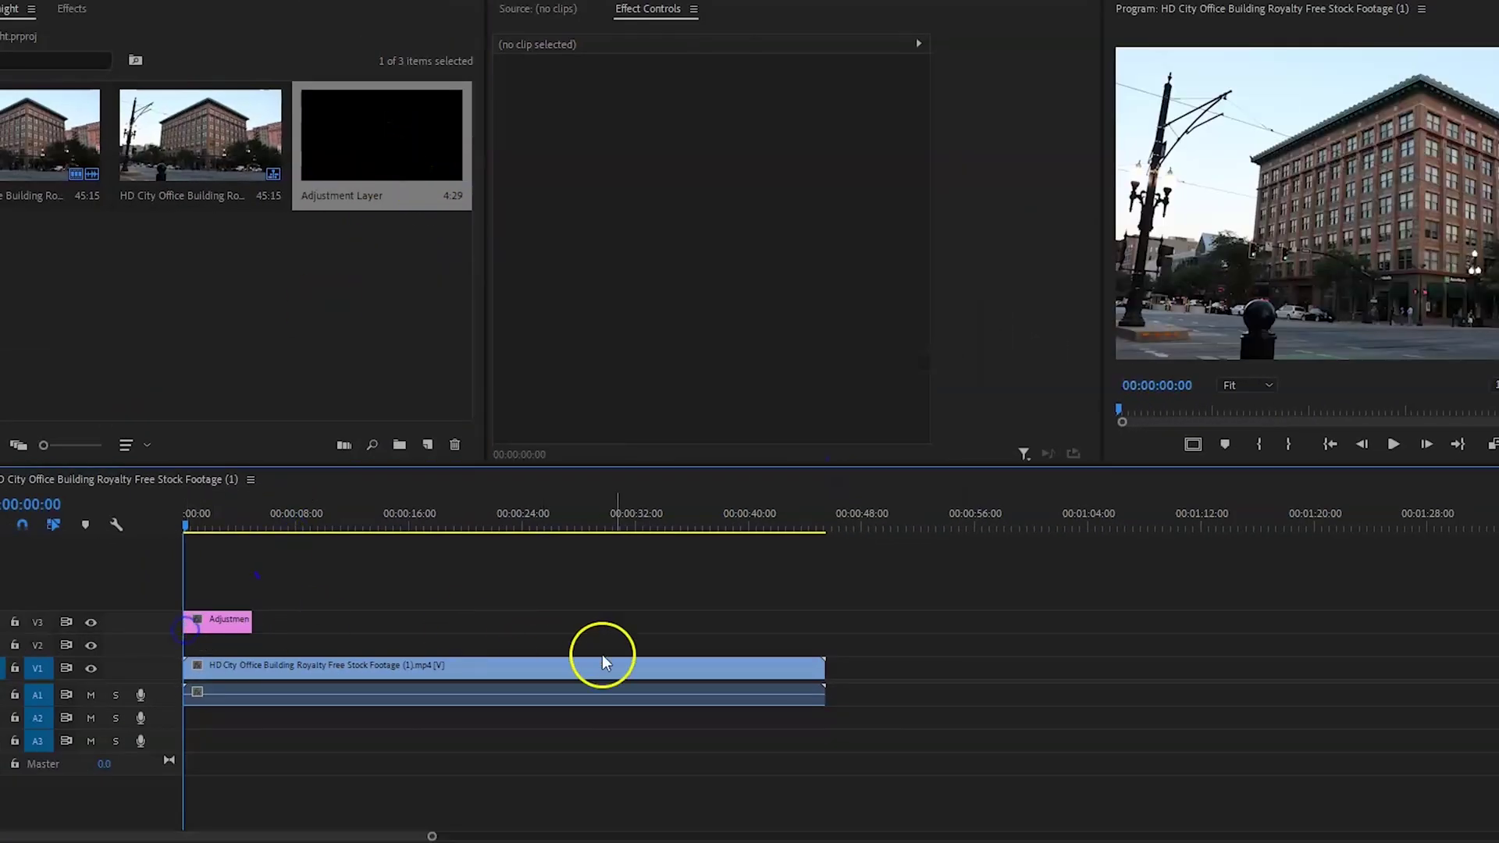
pyautogui.moveTo(821, 668); pyautogui.dragTo(375, 671)
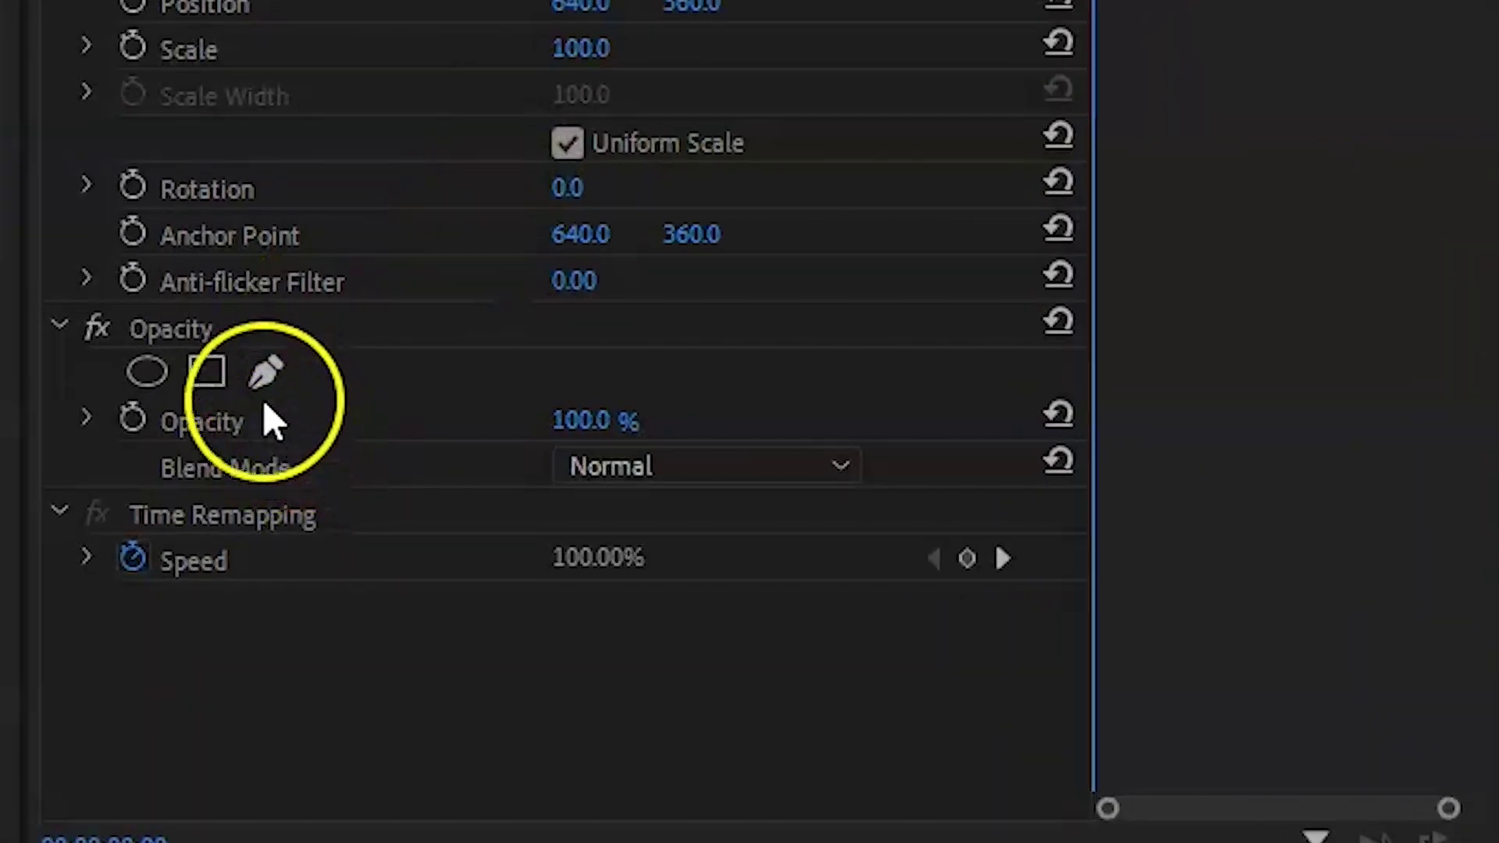
# Start an Opacity pen mask at 25% zoom, tracing the skyline and building's left edge to the roof
pyautogui.click(579, 275)
pyautogui.click(1198, 401)
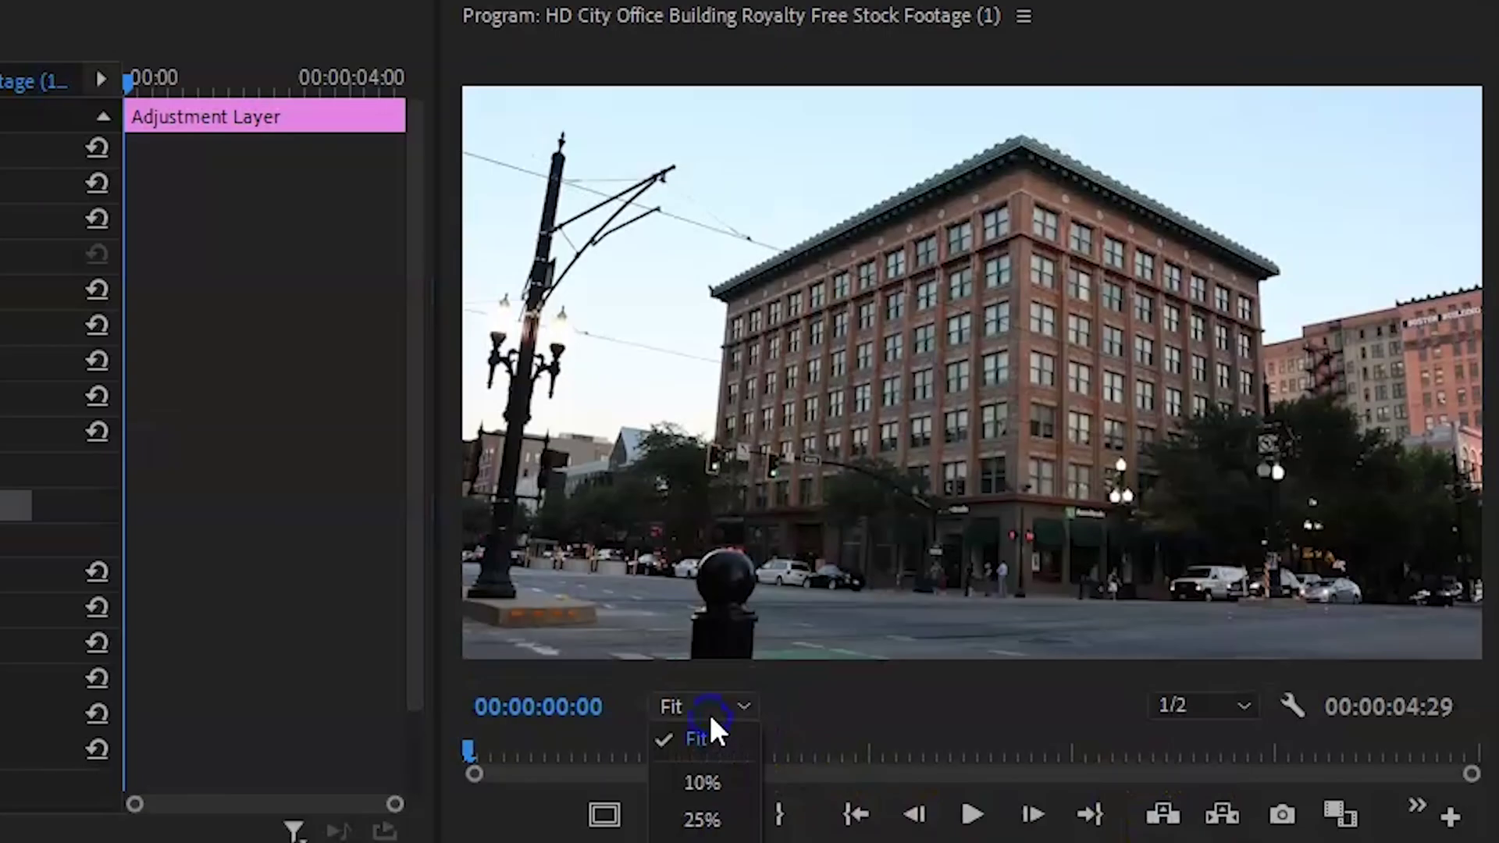
pyautogui.click(702, 820)
pyautogui.click(670, 408)
pyautogui.click(724, 402)
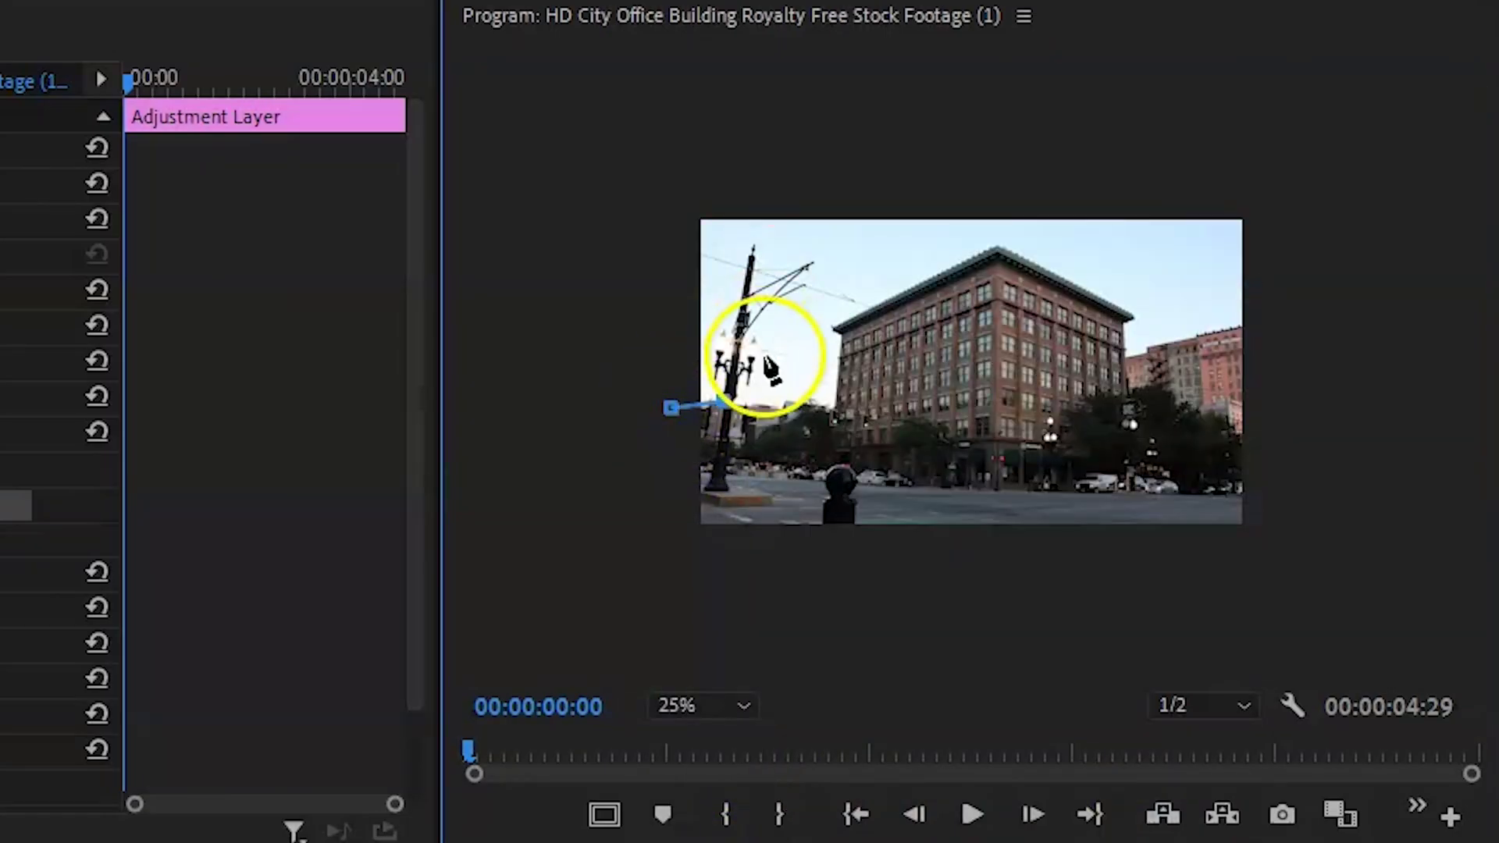
pyautogui.click(810, 398)
pyautogui.click(828, 401)
pyautogui.click(832, 344)
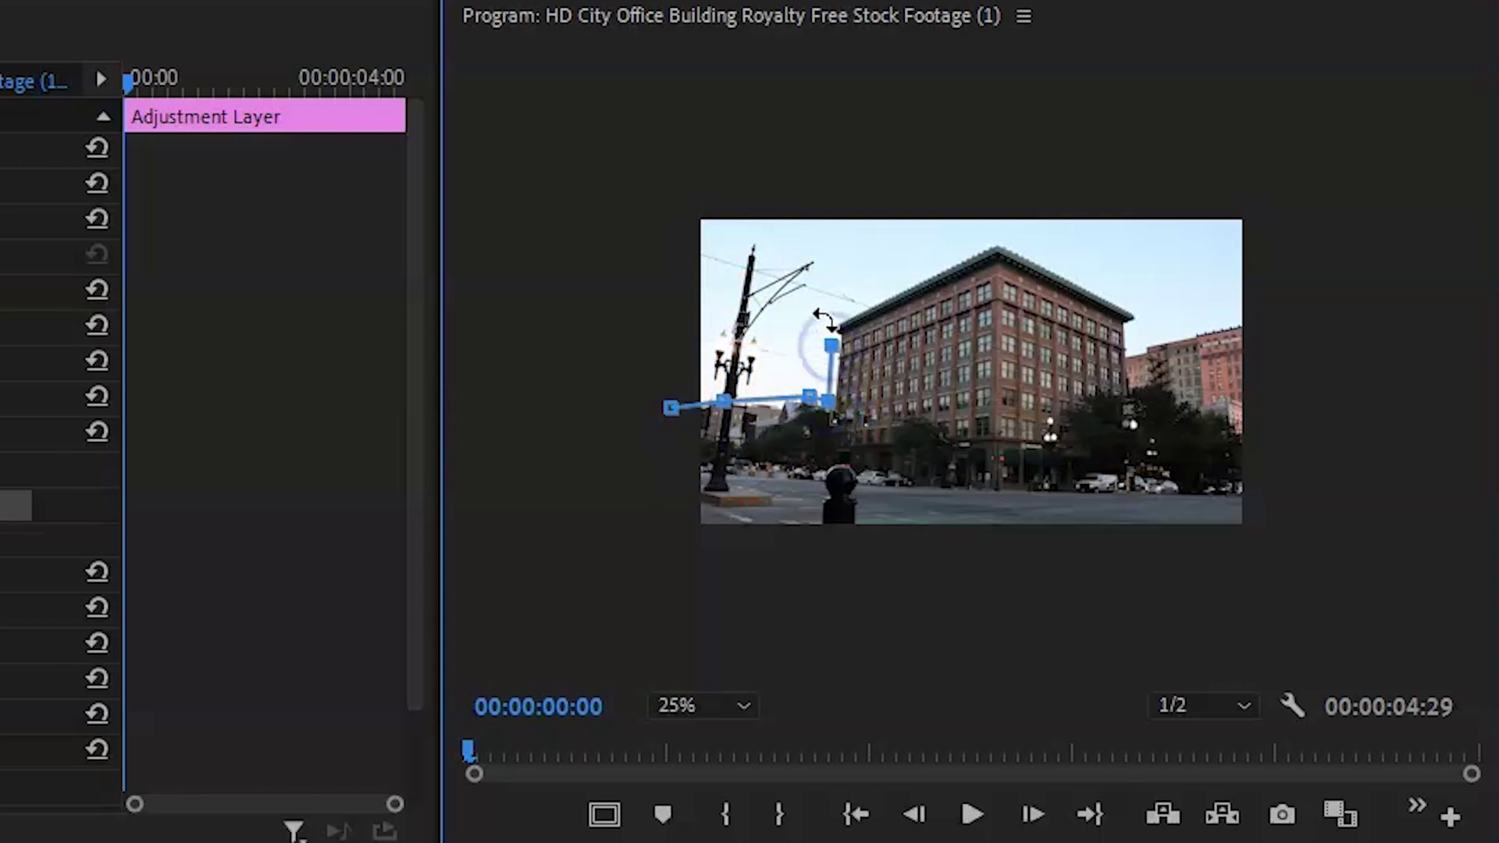
pyautogui.click(800, 311)
pyautogui.moveTo(804, 311); pyautogui.dragTo(818, 316)
# Trace the mask over the roof and right side, close it below the frame, and return to Fit
pyautogui.click(990, 231)
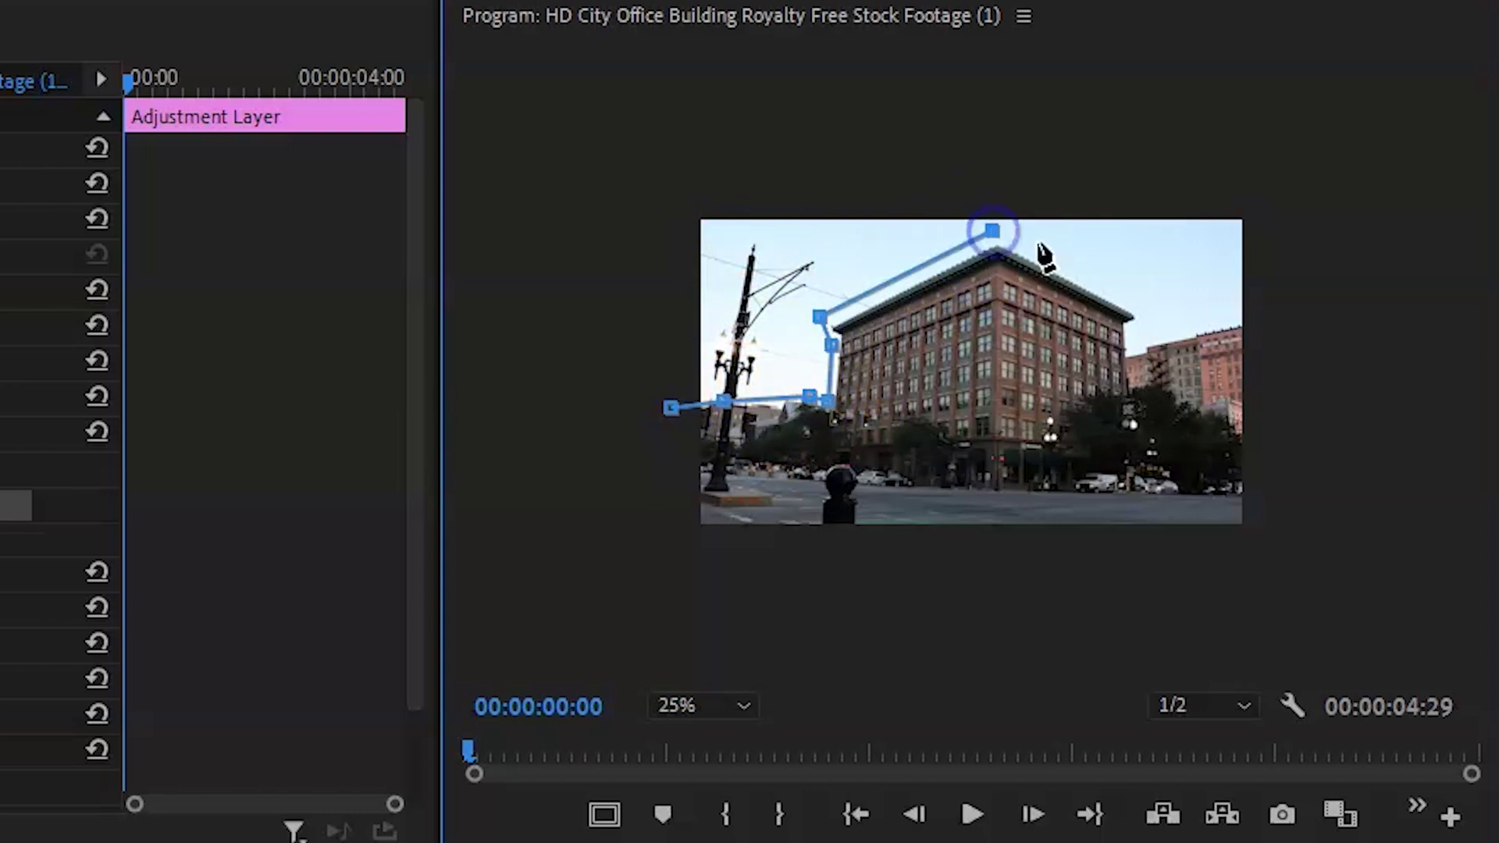
pyautogui.click(1132, 303)
pyautogui.click(1134, 342)
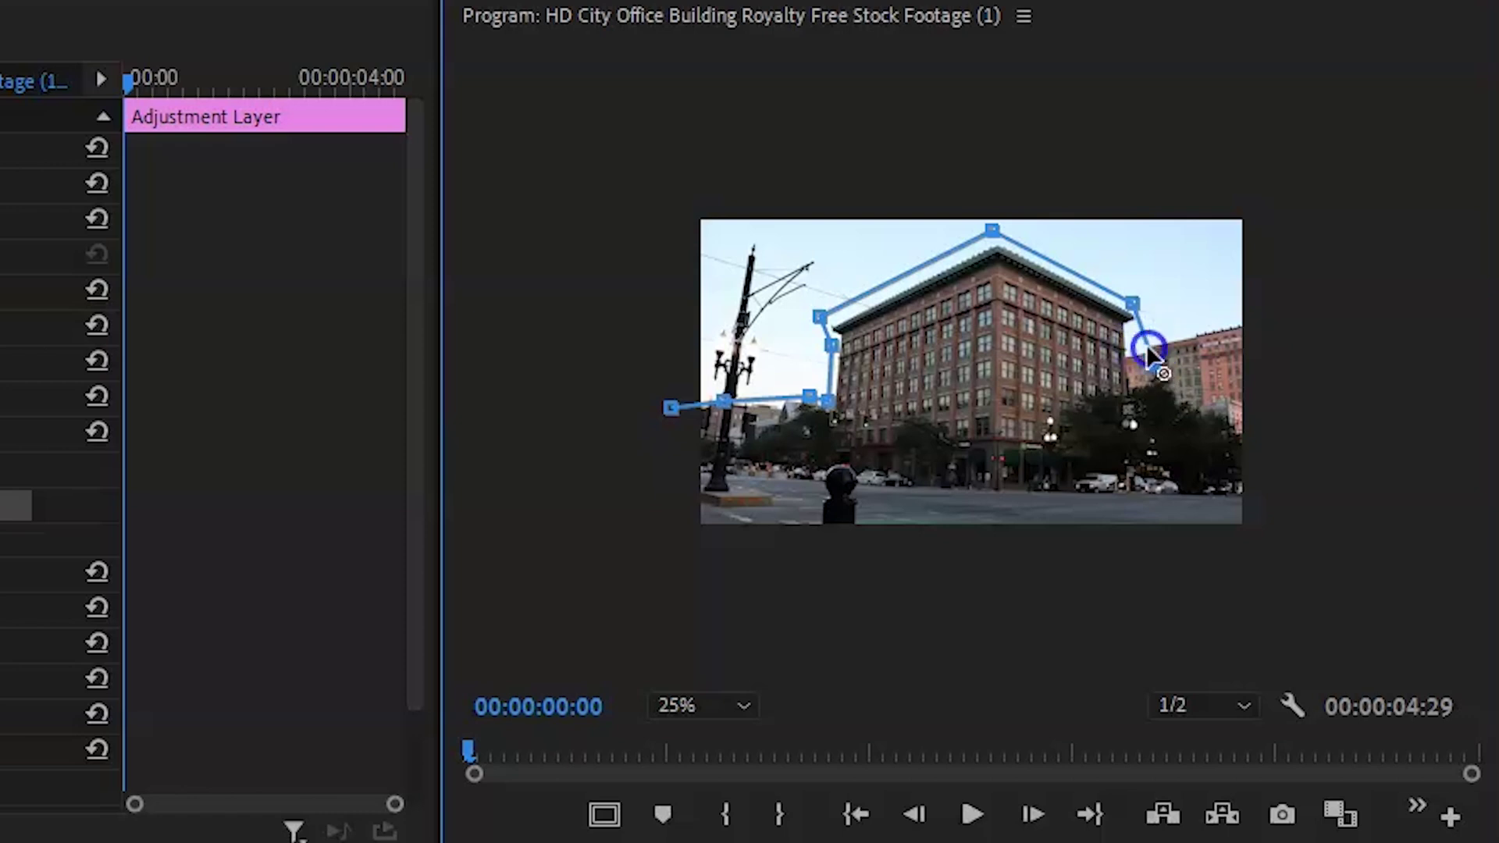
pyautogui.click(1263, 313)
pyautogui.click(1275, 543)
pyautogui.click(658, 563)
pyautogui.click(671, 407)
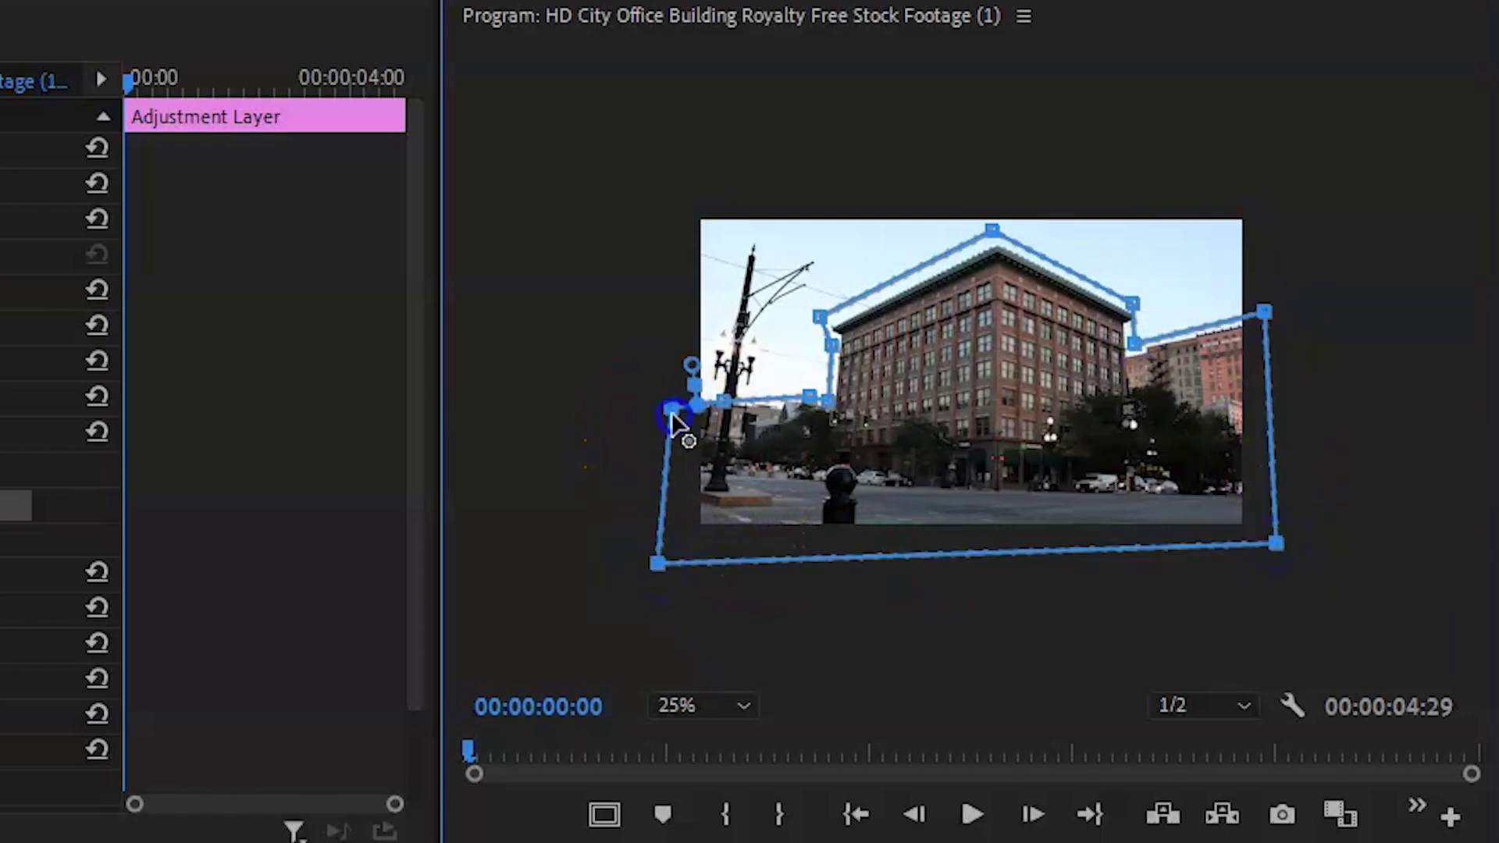
pyautogui.click(676, 716)
pyautogui.click(697, 734)
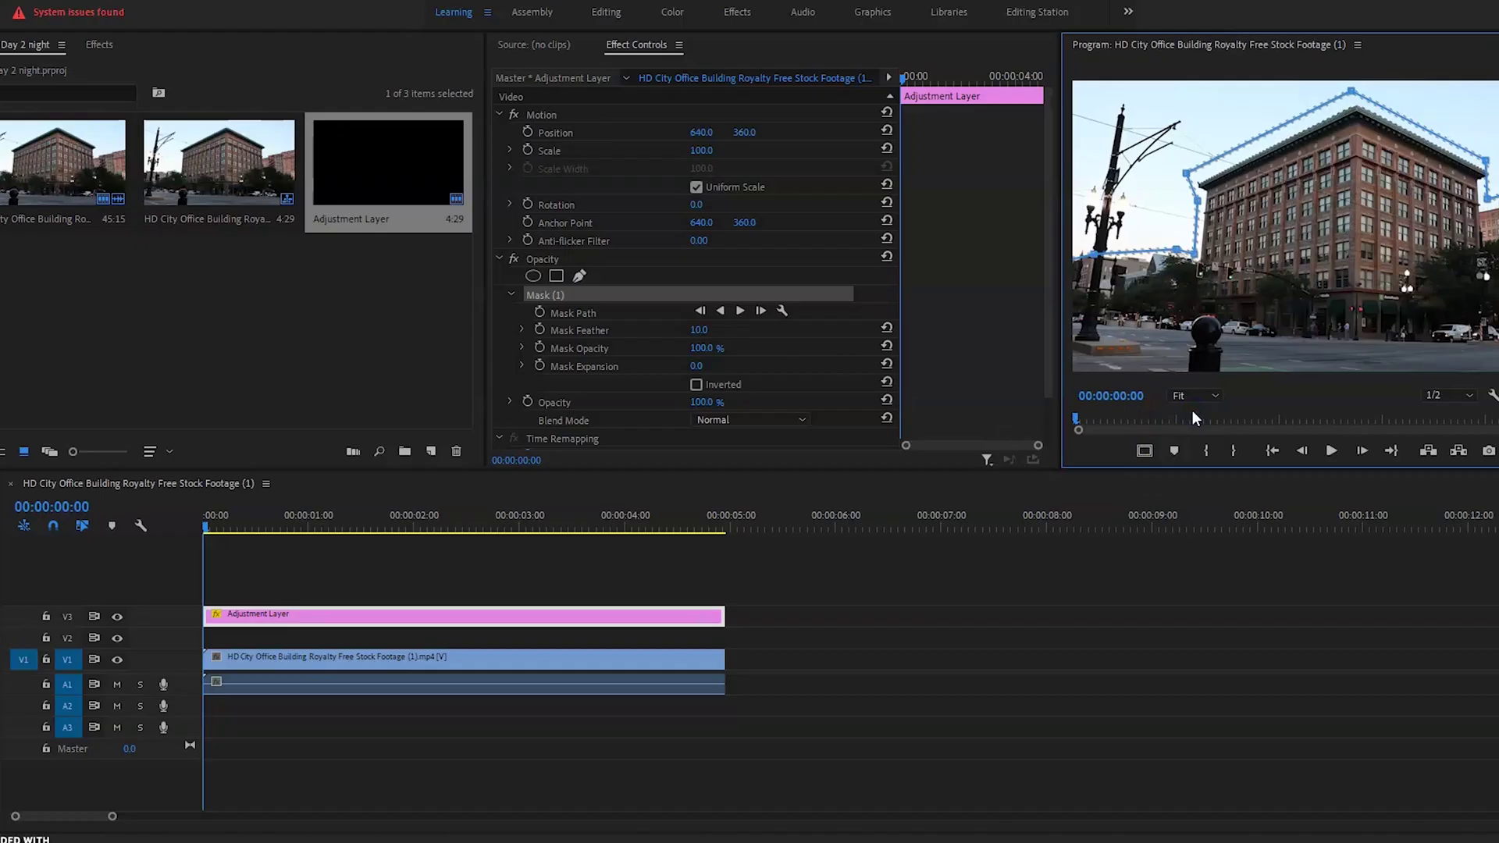
pyautogui.click(577, 616)
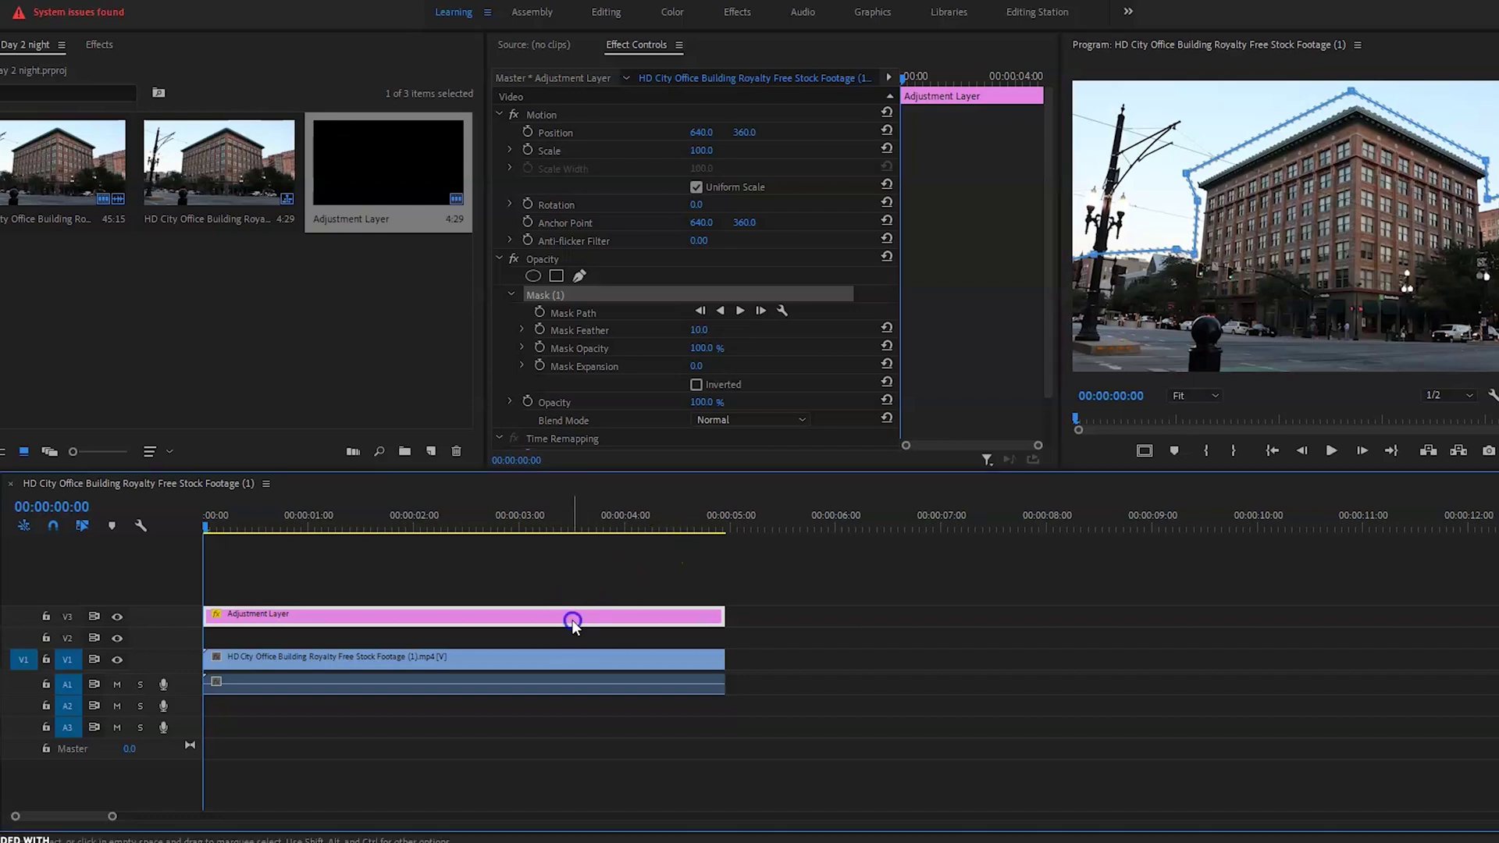
# In the Color workspace set Exposure -2.1, Highlights -48.7, Shadows -29.9, Whites 7.7, Blacks -4.3
pyautogui.click(672, 14)
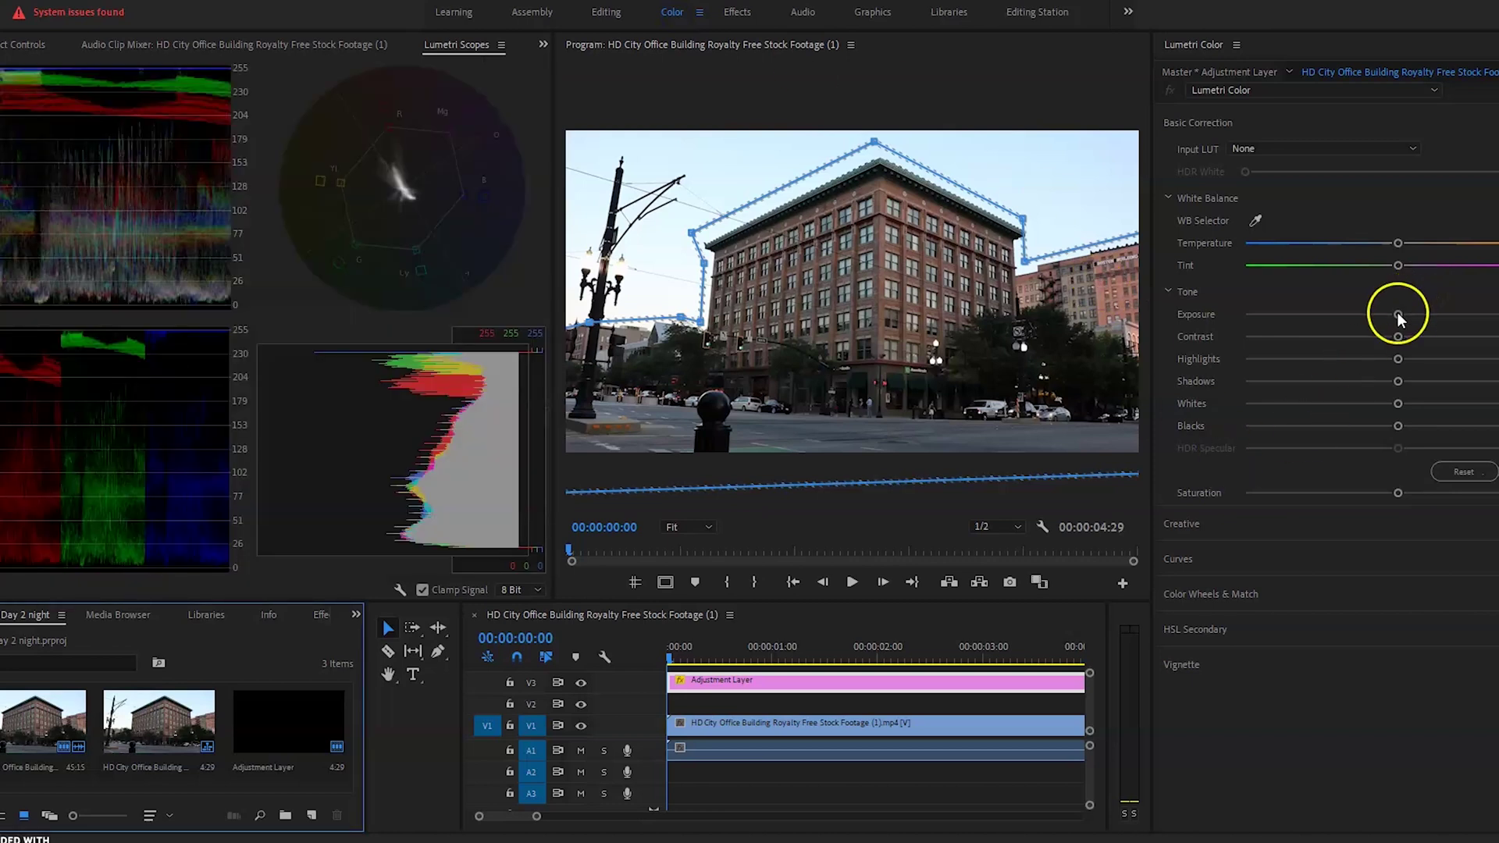
pyautogui.moveTo(1397, 313); pyautogui.dragTo(1373, 316)
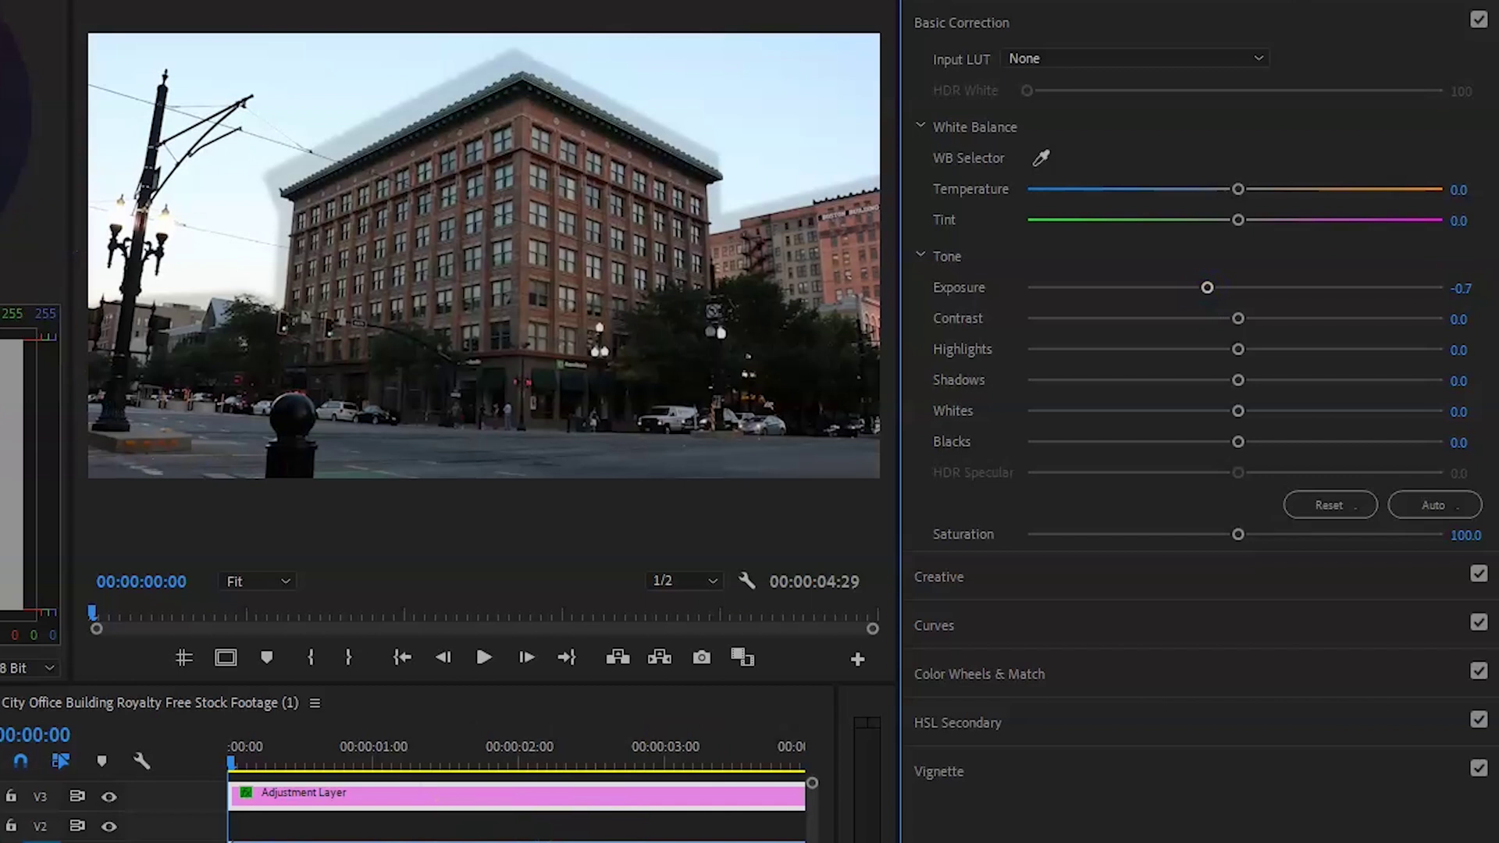
pyautogui.hotkey('shift', '1')
pyautogui.click(336, 797)
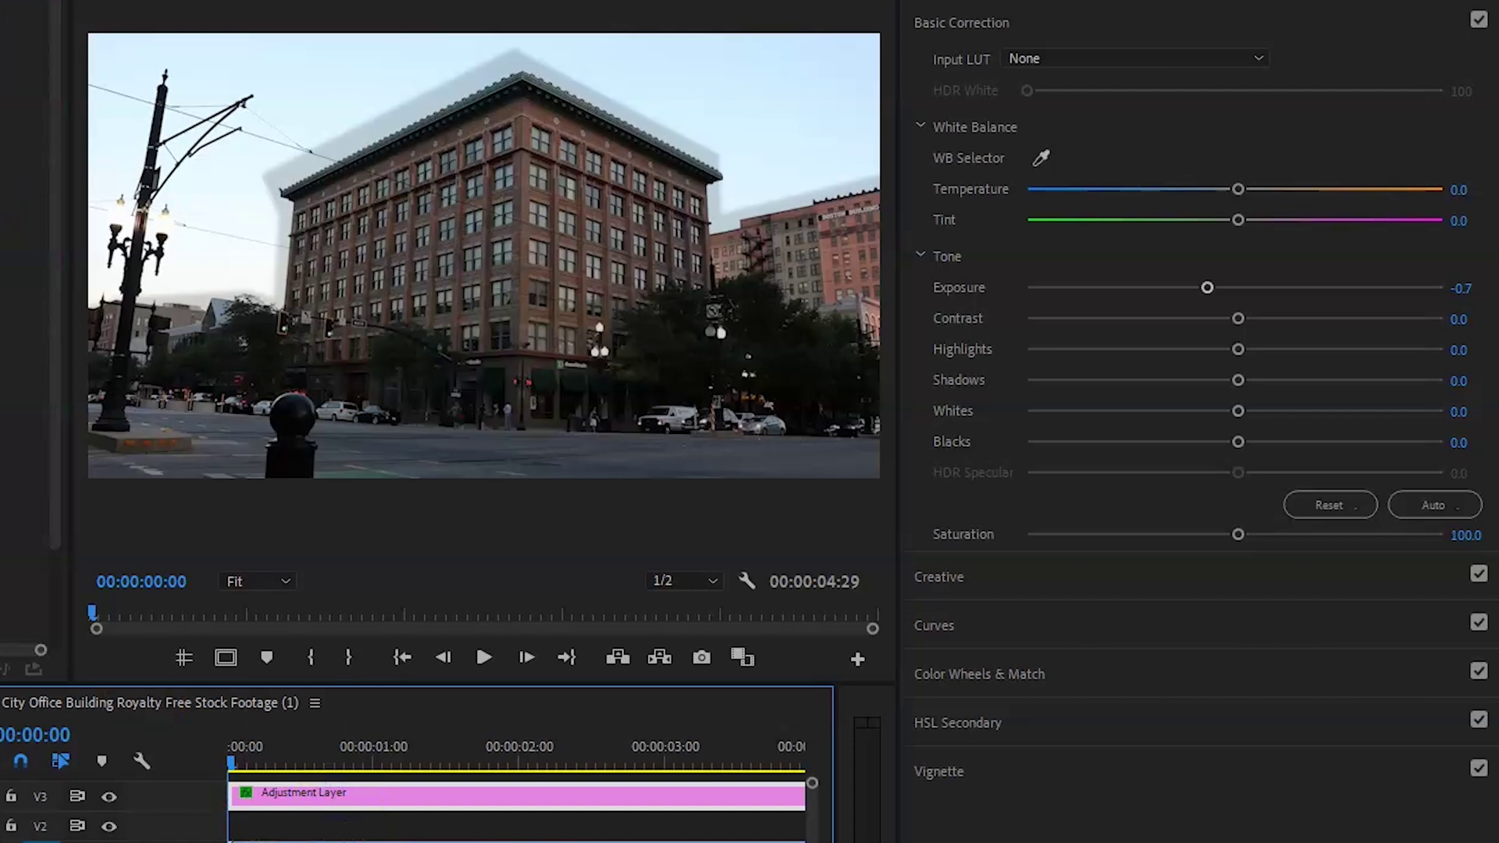
pyautogui.hotkey('shift', '1')
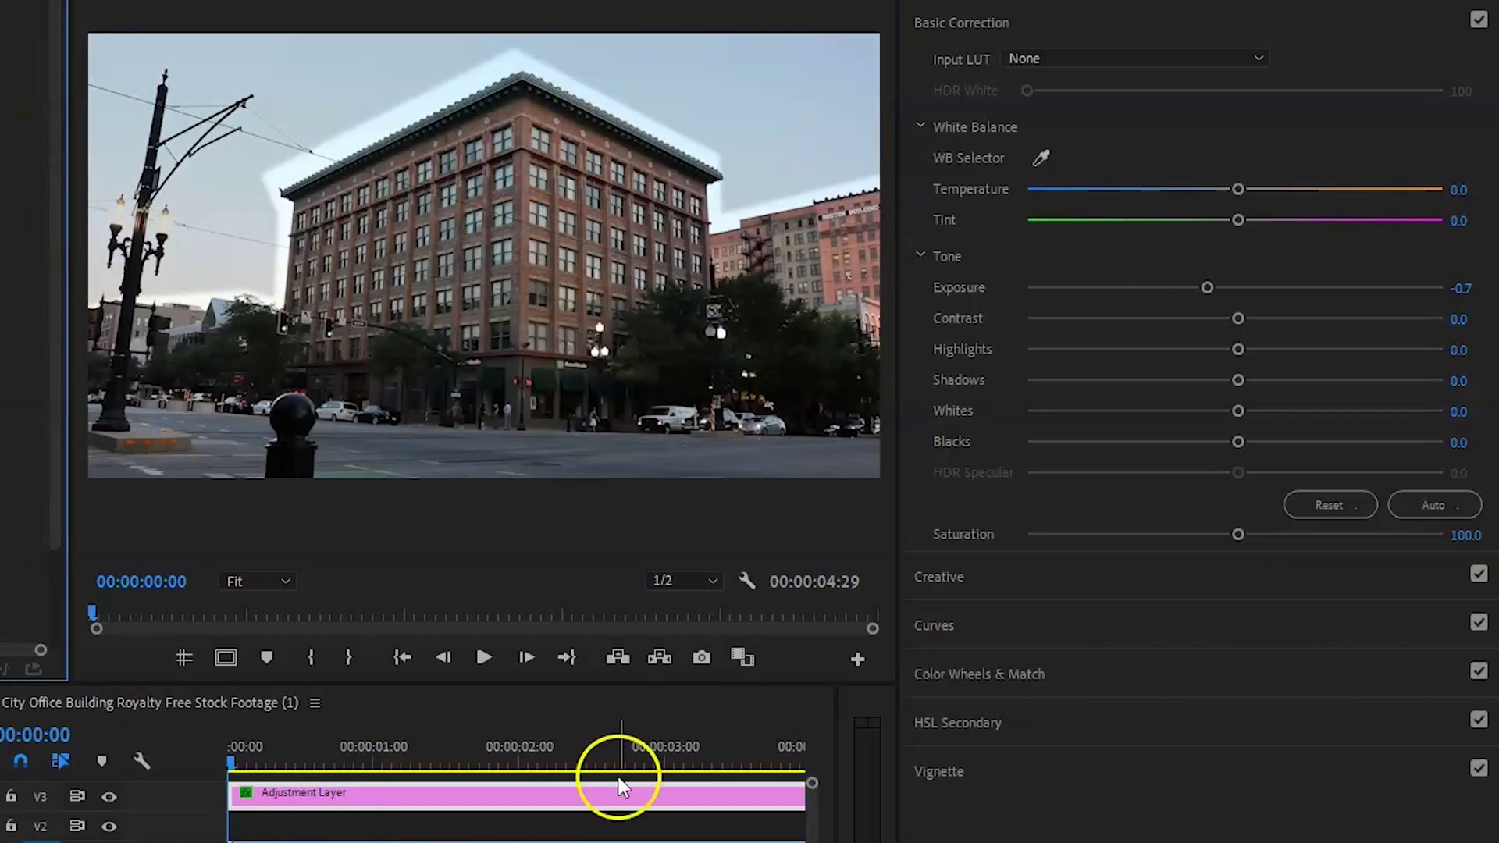
pyautogui.click(636, 804)
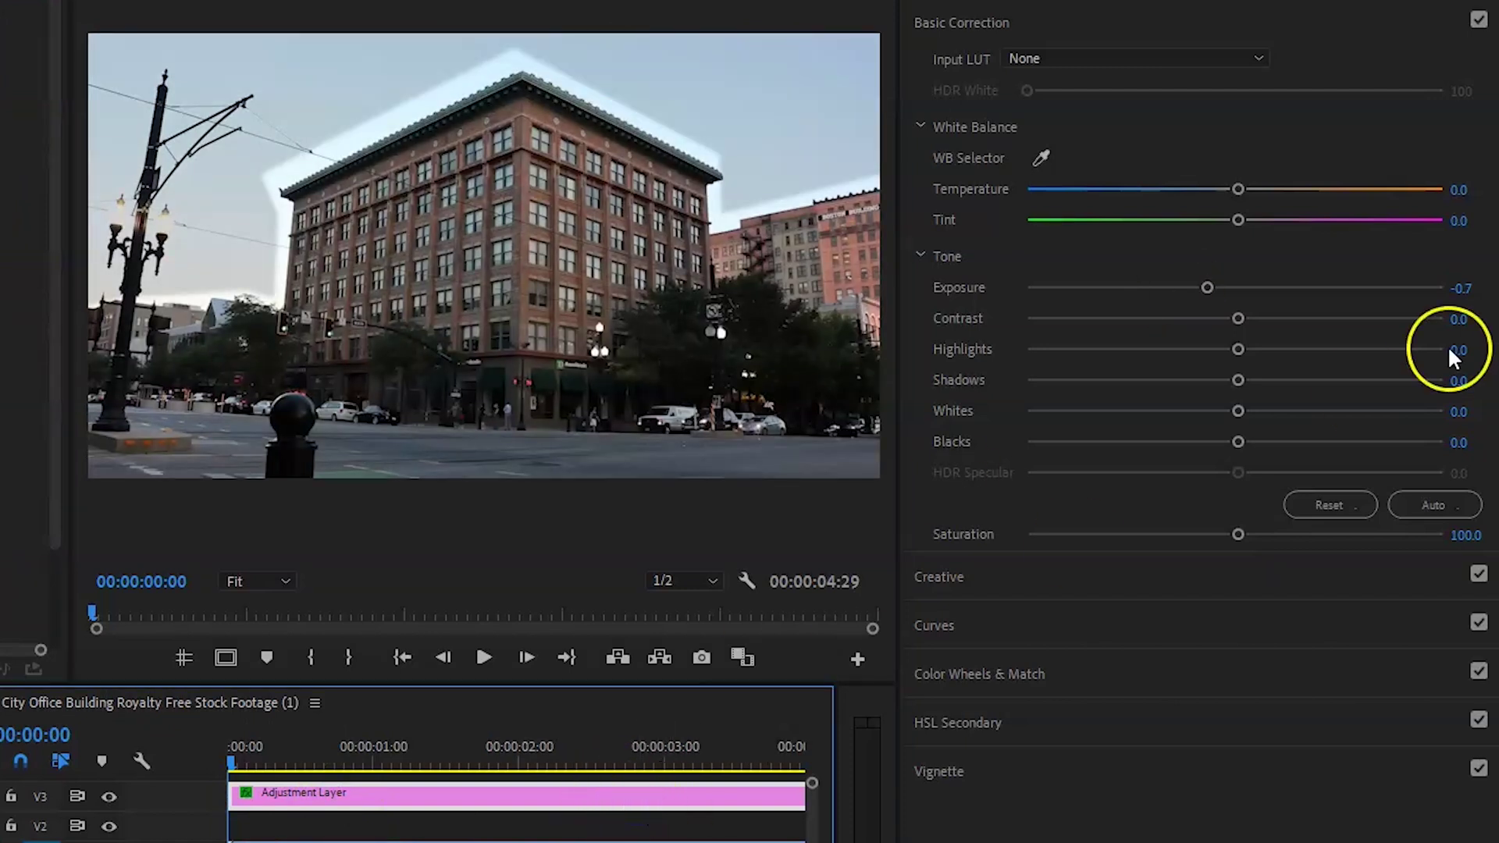
pyautogui.moveTo(1194, 290); pyautogui.dragTo(1146, 294)
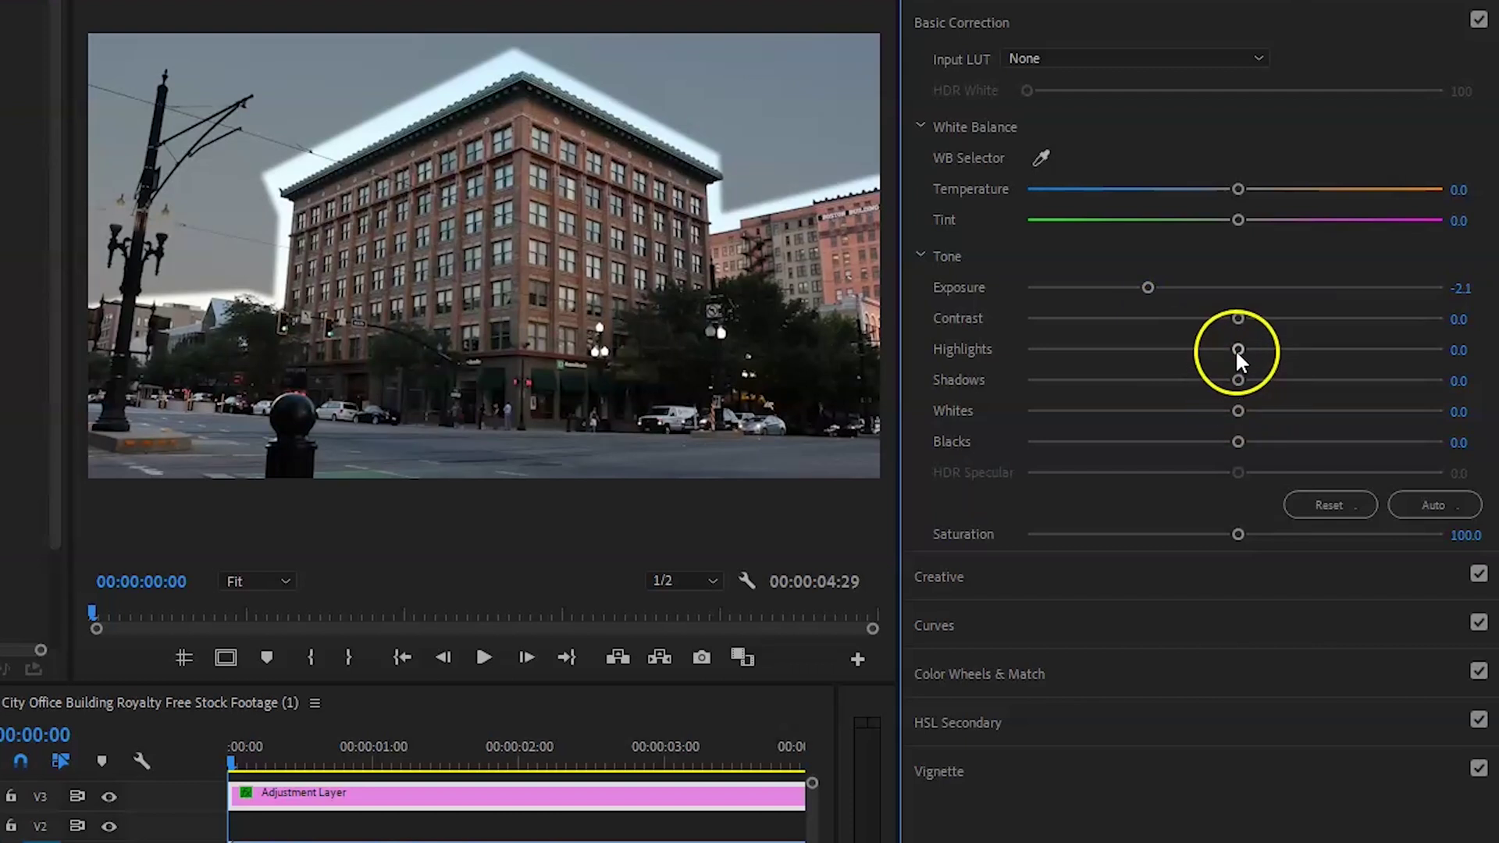
pyautogui.moveTo(1237, 350); pyautogui.dragTo(1140, 363)
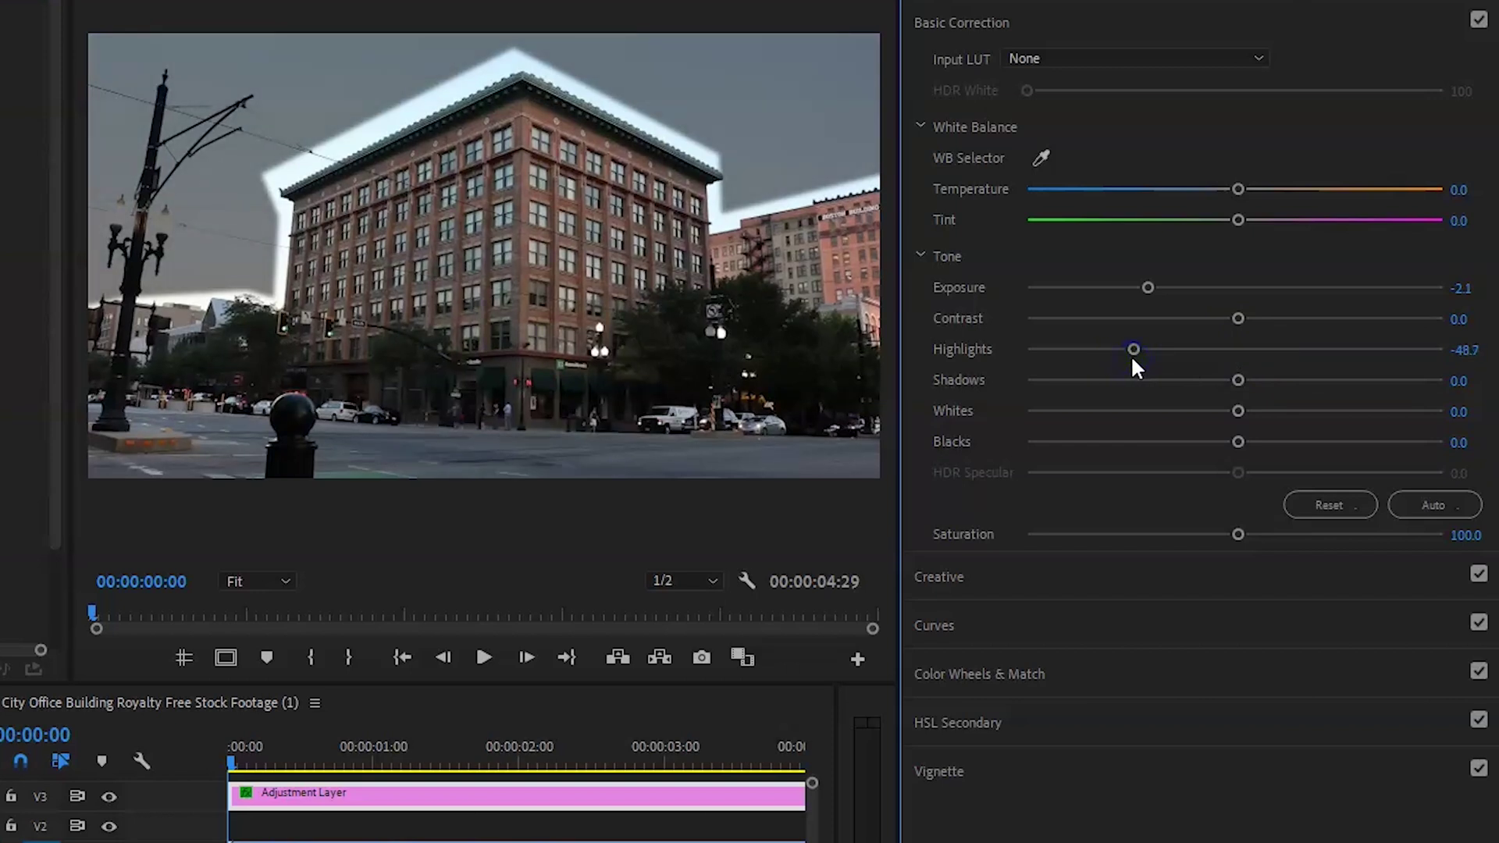
pyautogui.moveTo(1235, 413); pyautogui.dragTo(1171, 393)
pyautogui.moveTo(1233, 442); pyautogui.dragTo(1221, 442)
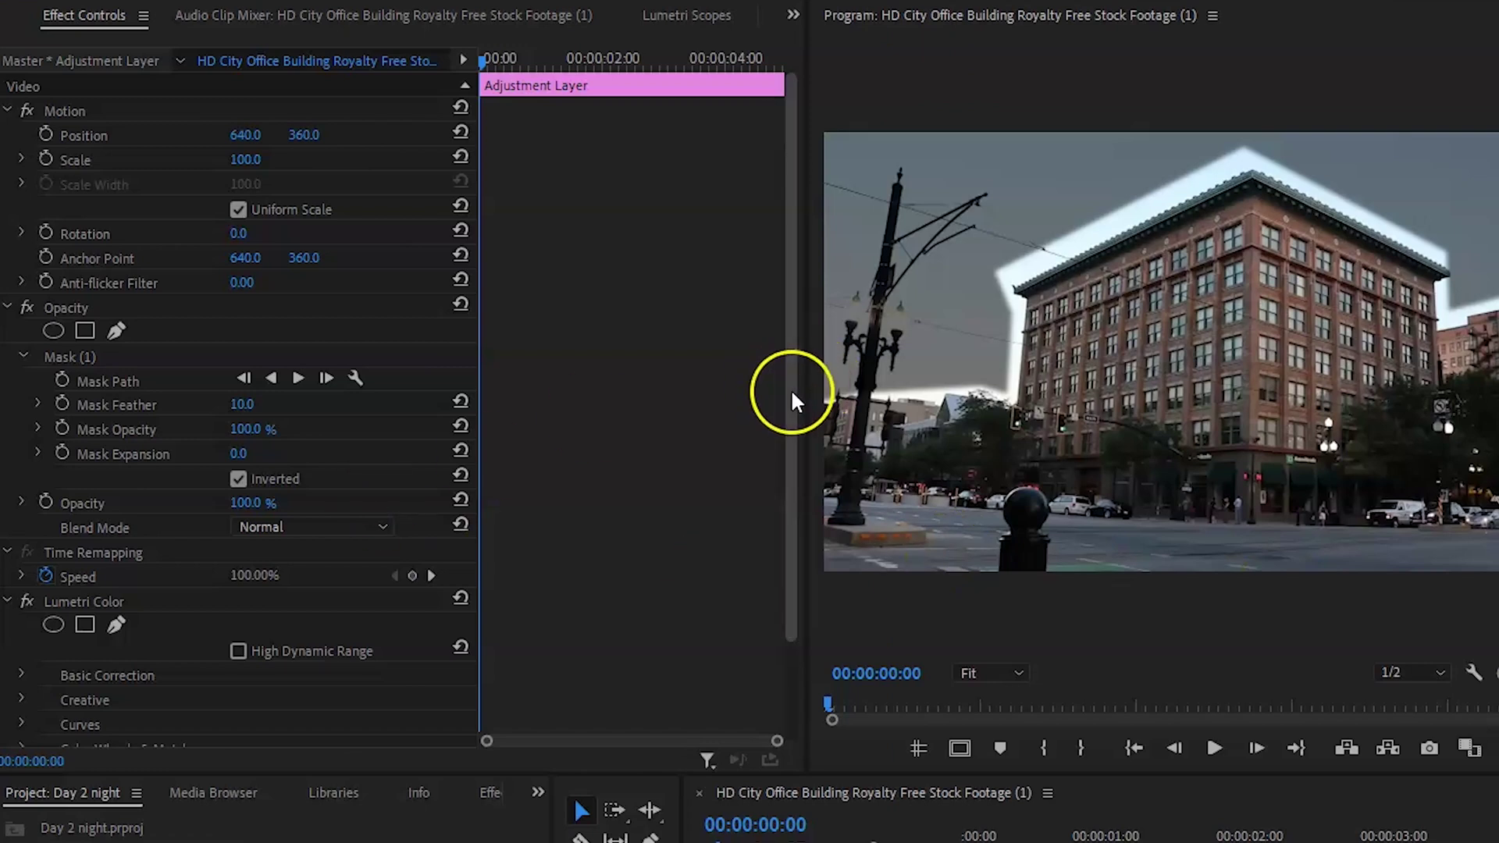
# Invert the sky mask and set Mask Feather to about 126 and Mask Expansion to -35
pyautogui.moveTo(790, 392); pyautogui.dragTo(792, 420)
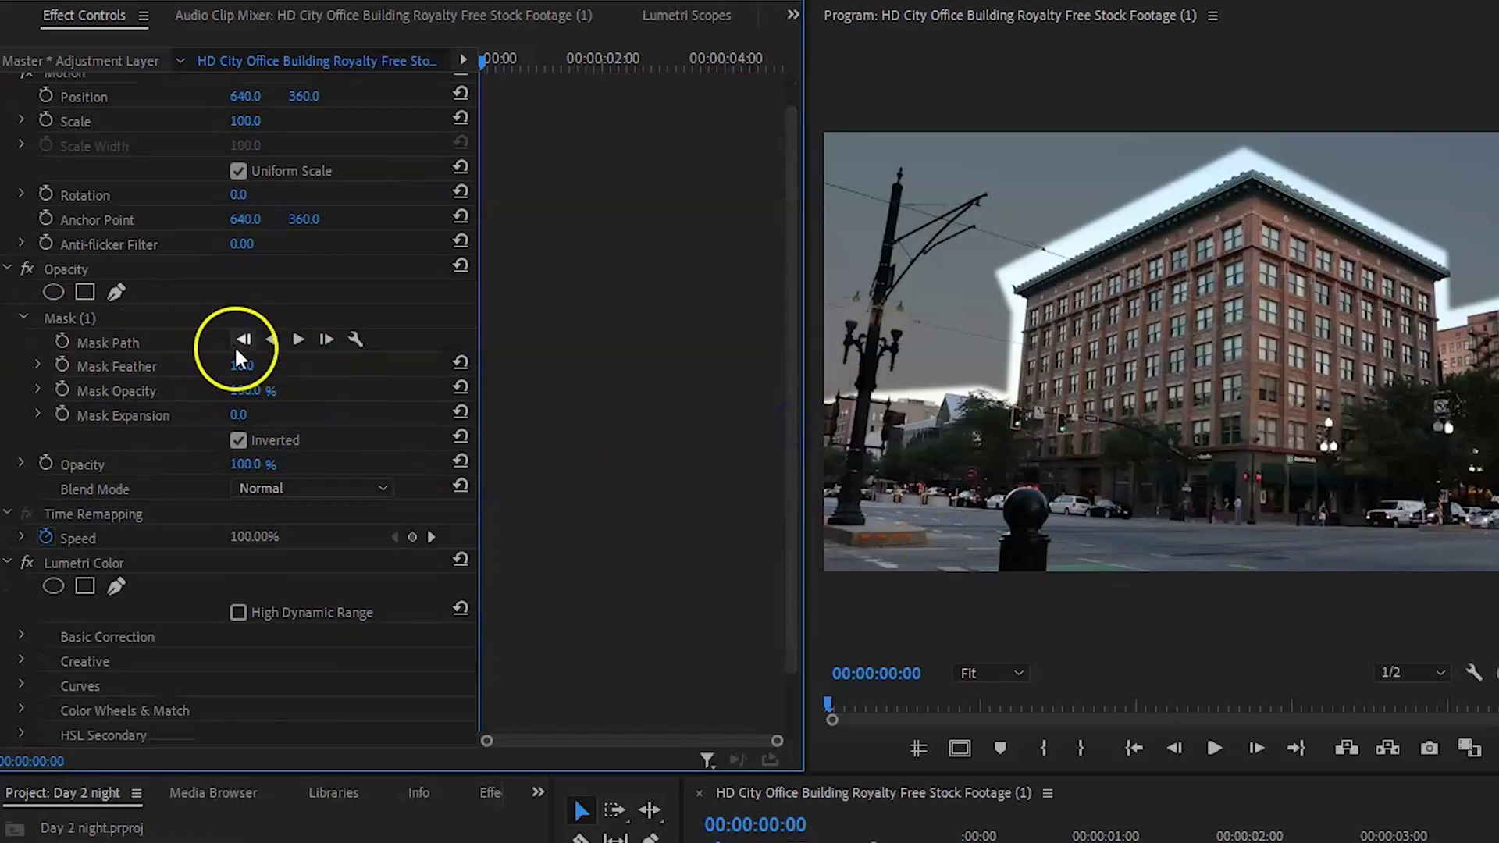
pyautogui.moveTo(245, 365); pyautogui.dragTo(392, 391)
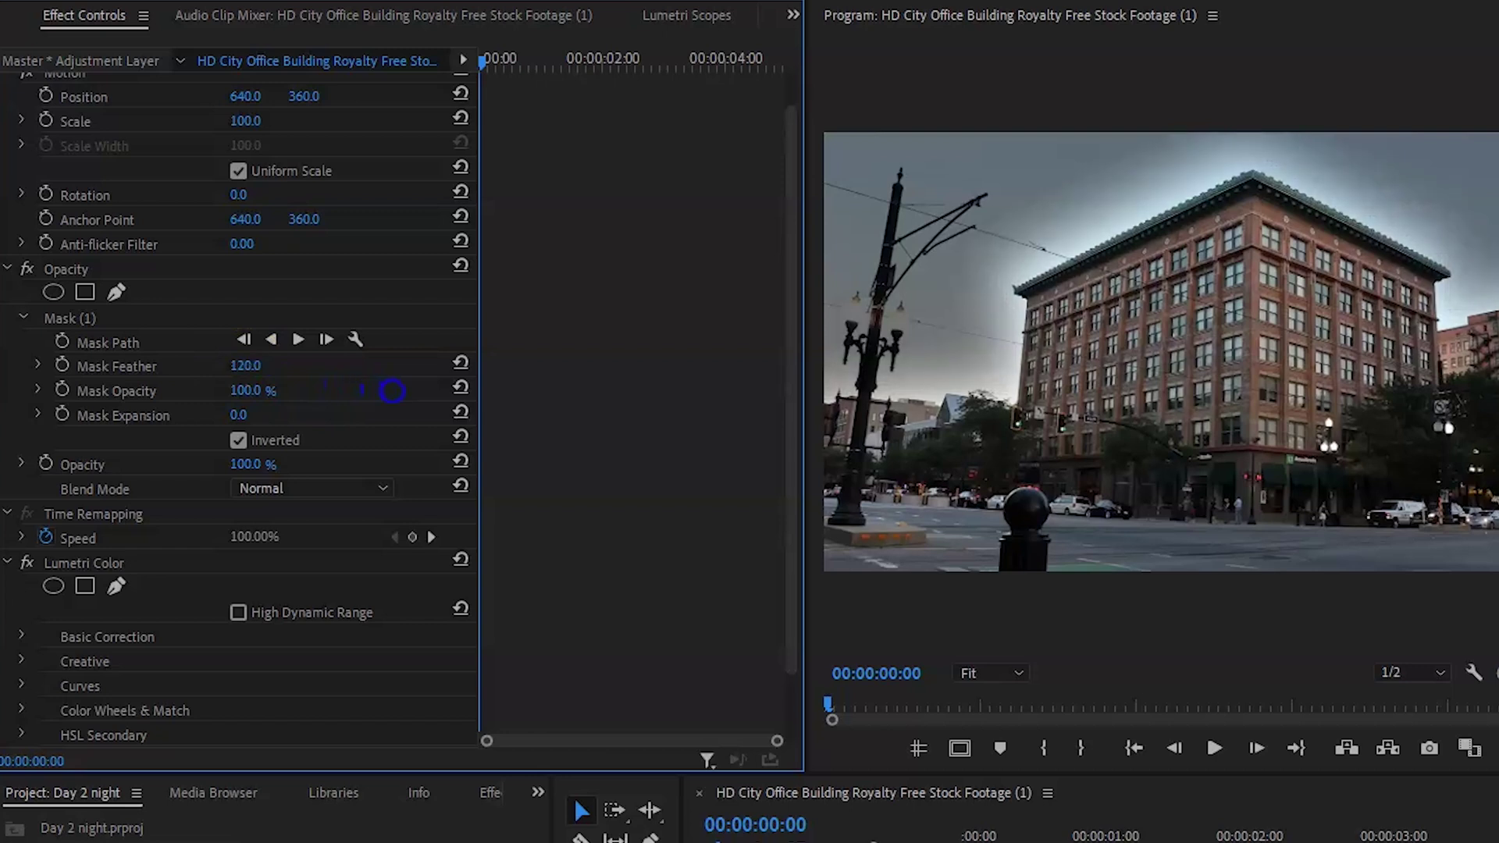
pyautogui.click(251, 416)
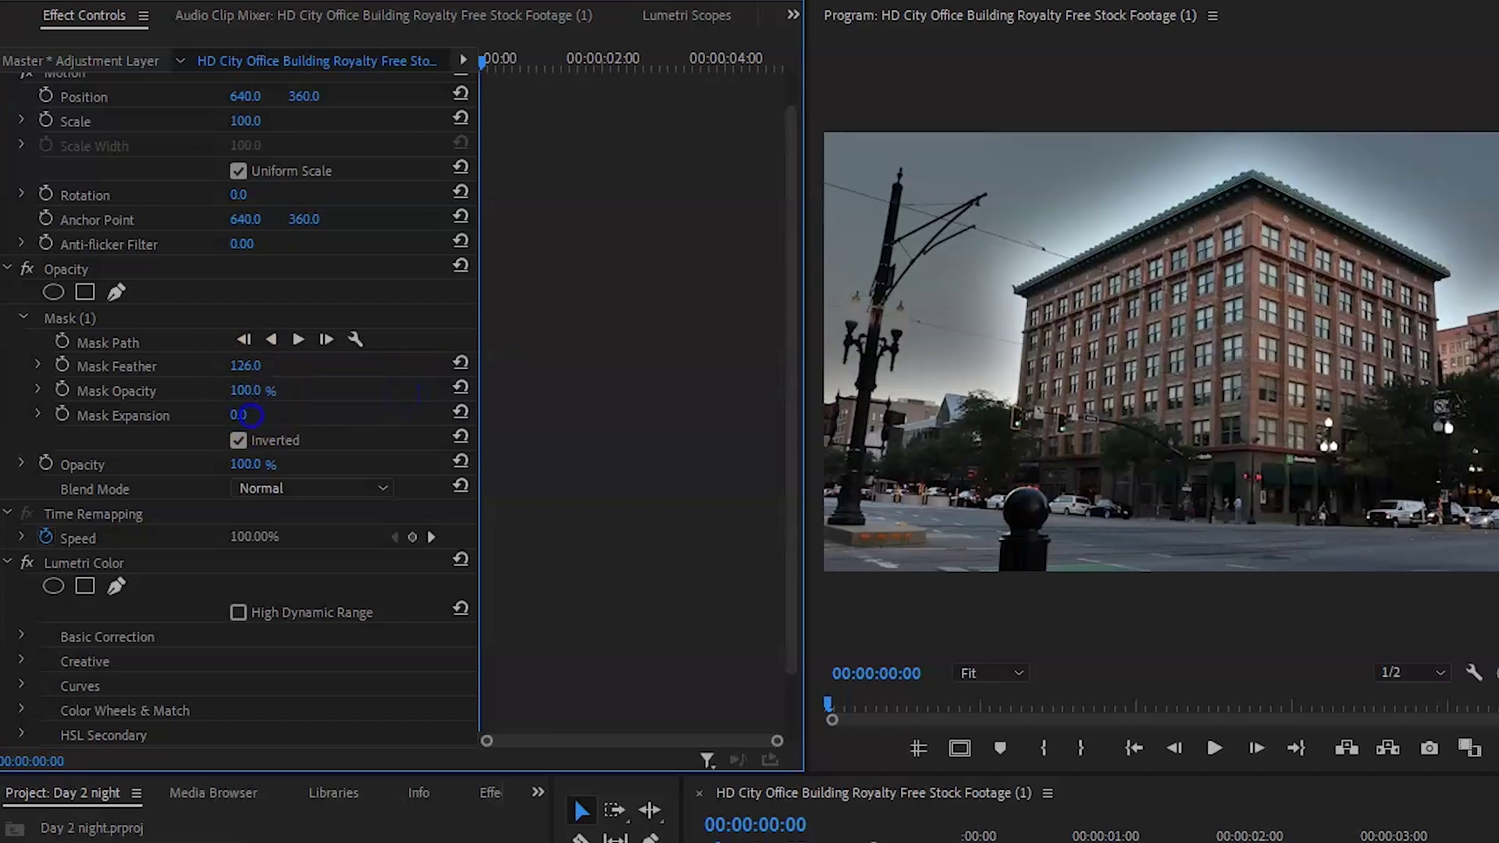
pyautogui.moveTo(227, 415); pyautogui.dragTo(189, 422)
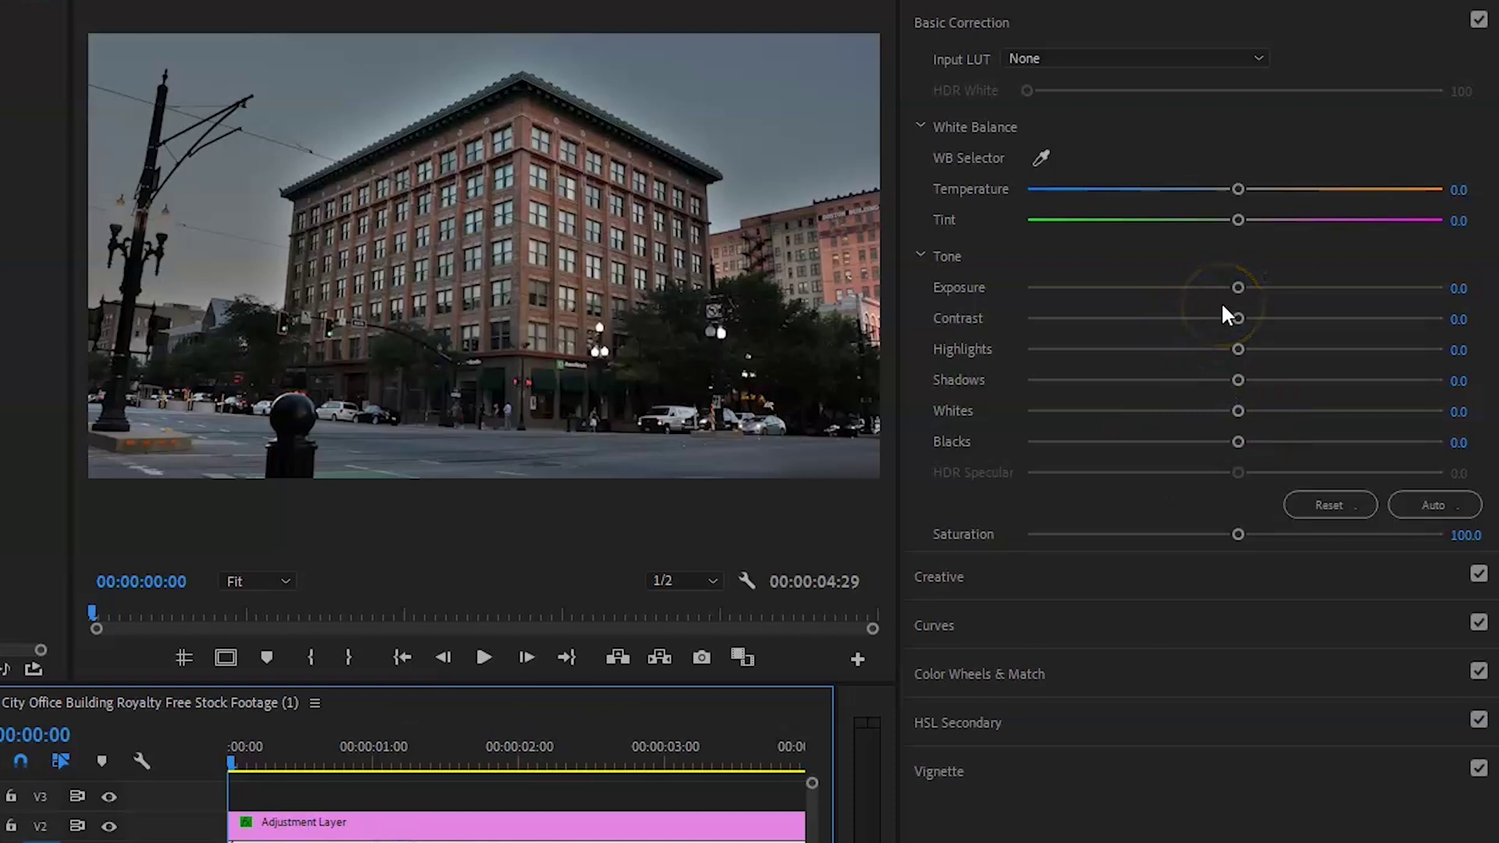
# Rework the grade: Exposure -1.8, Shadows -30.5, Whites 9.4, Blacks -25.4, Temperature -41.3, Tint 8.8
pyautogui.moveTo(1238, 288); pyautogui.dragTo(1163, 312)
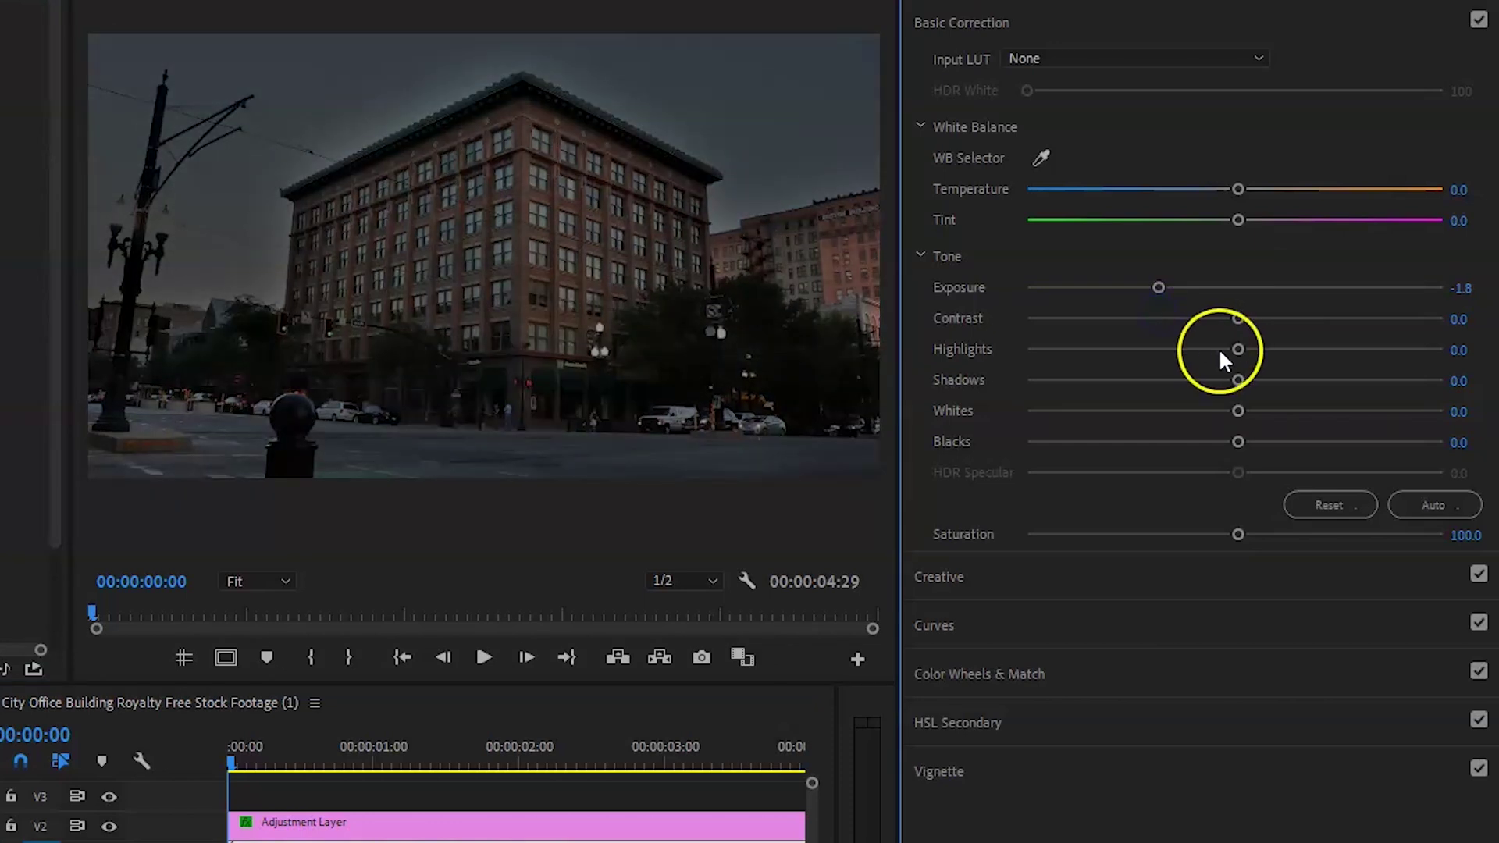
pyautogui.moveTo(1238, 349); pyautogui.dragTo(1066, 364)
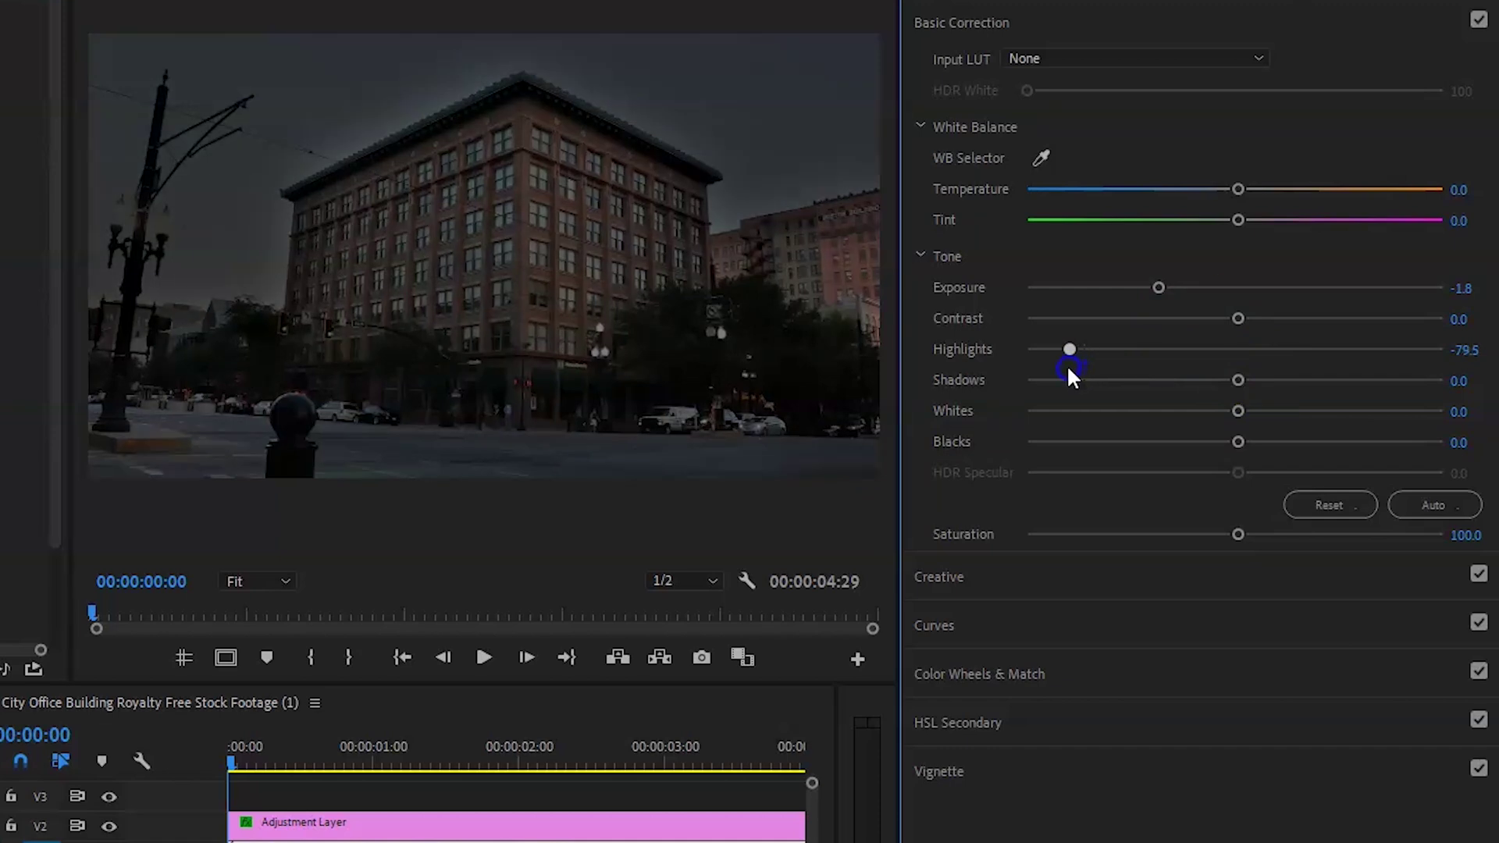
pyautogui.moveTo(1238, 318)
pyautogui.mouseDown()
pyautogui.moveTo(1281, 322)
pyautogui.moveTo(1266, 328)
pyautogui.mouseUp()
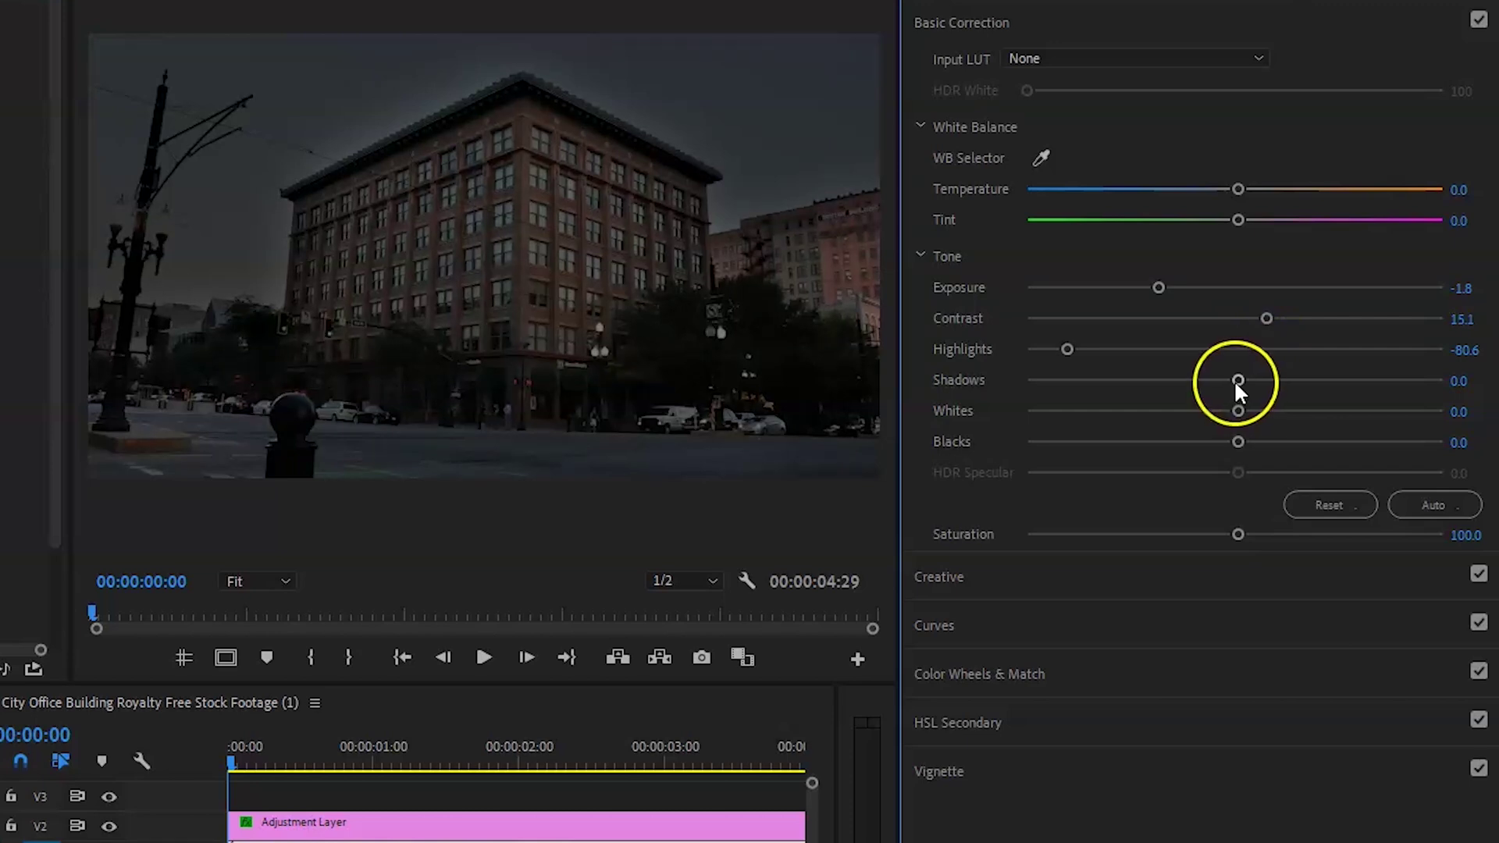
pyautogui.moveTo(1237, 382); pyautogui.dragTo(1203, 383)
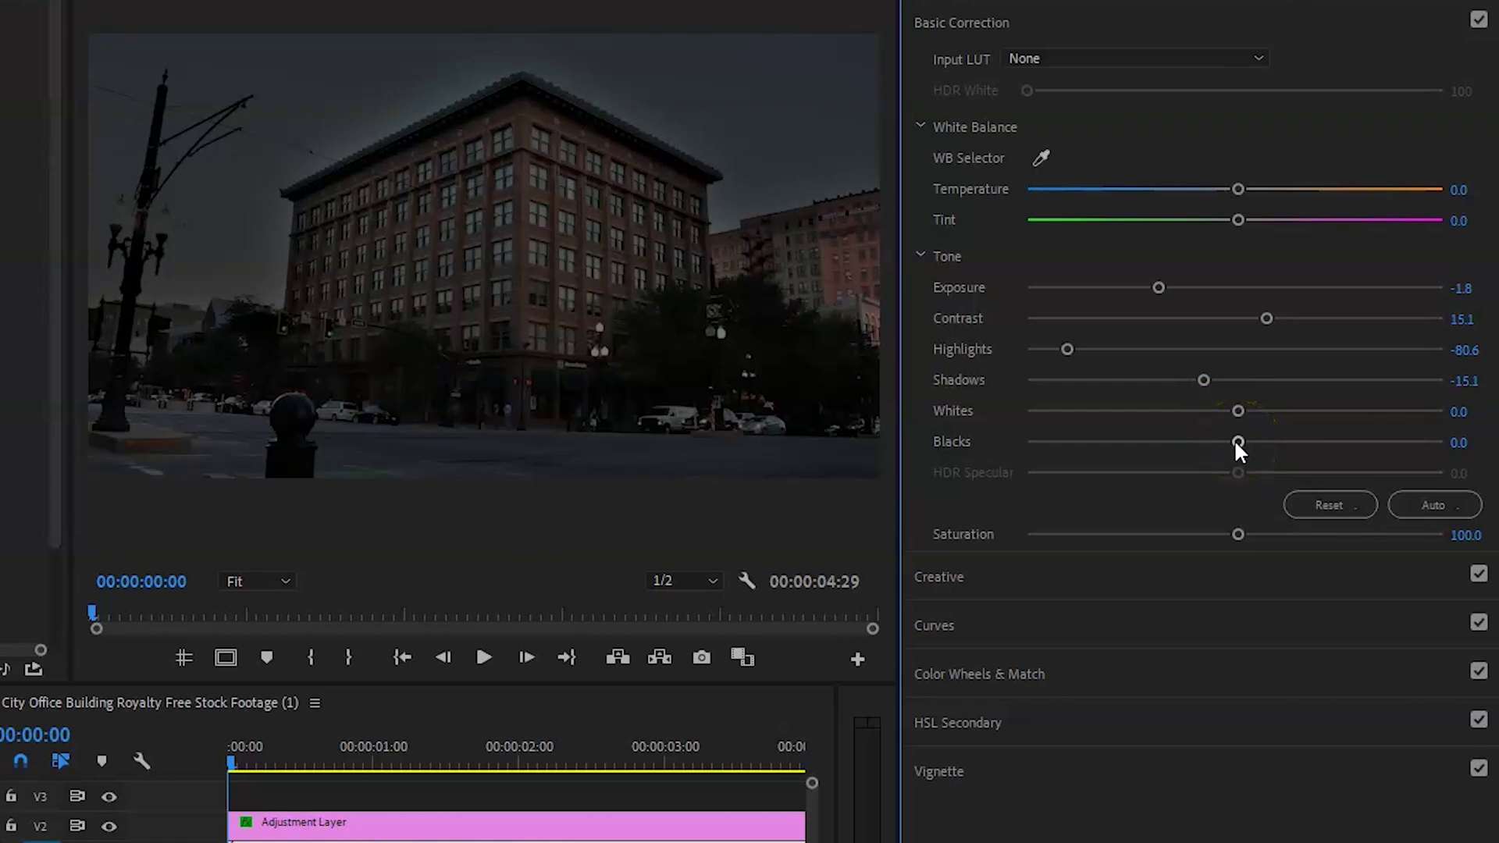
pyautogui.moveTo(1237, 441); pyautogui.dragTo(1181, 463)
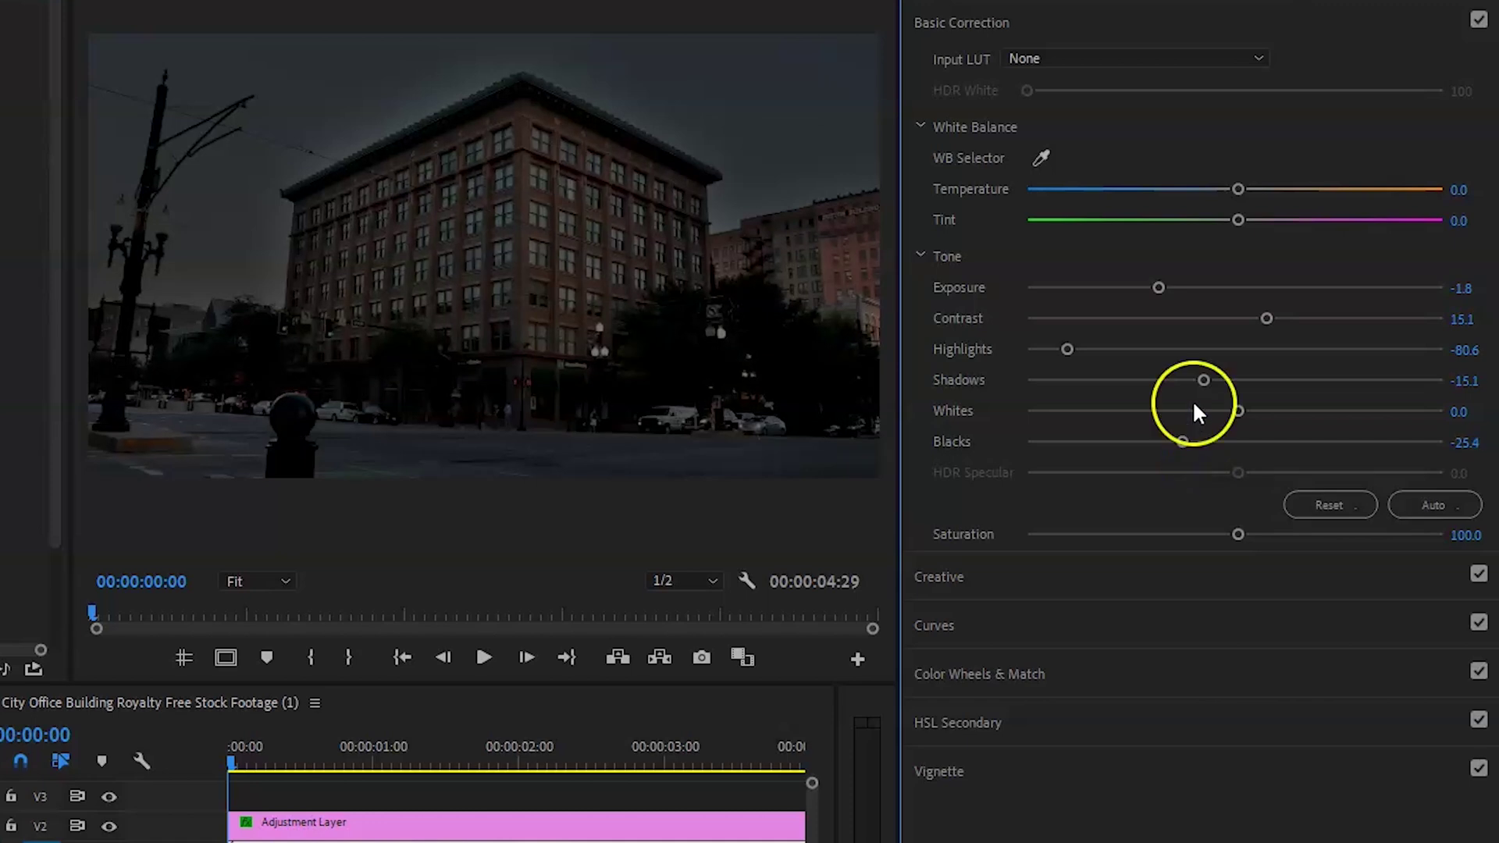
pyautogui.moveTo(1183, 391)
pyautogui.mouseDown()
pyautogui.moveTo(1169, 391)
pyautogui.moveTo(1254, 415)
pyautogui.mouseUp()
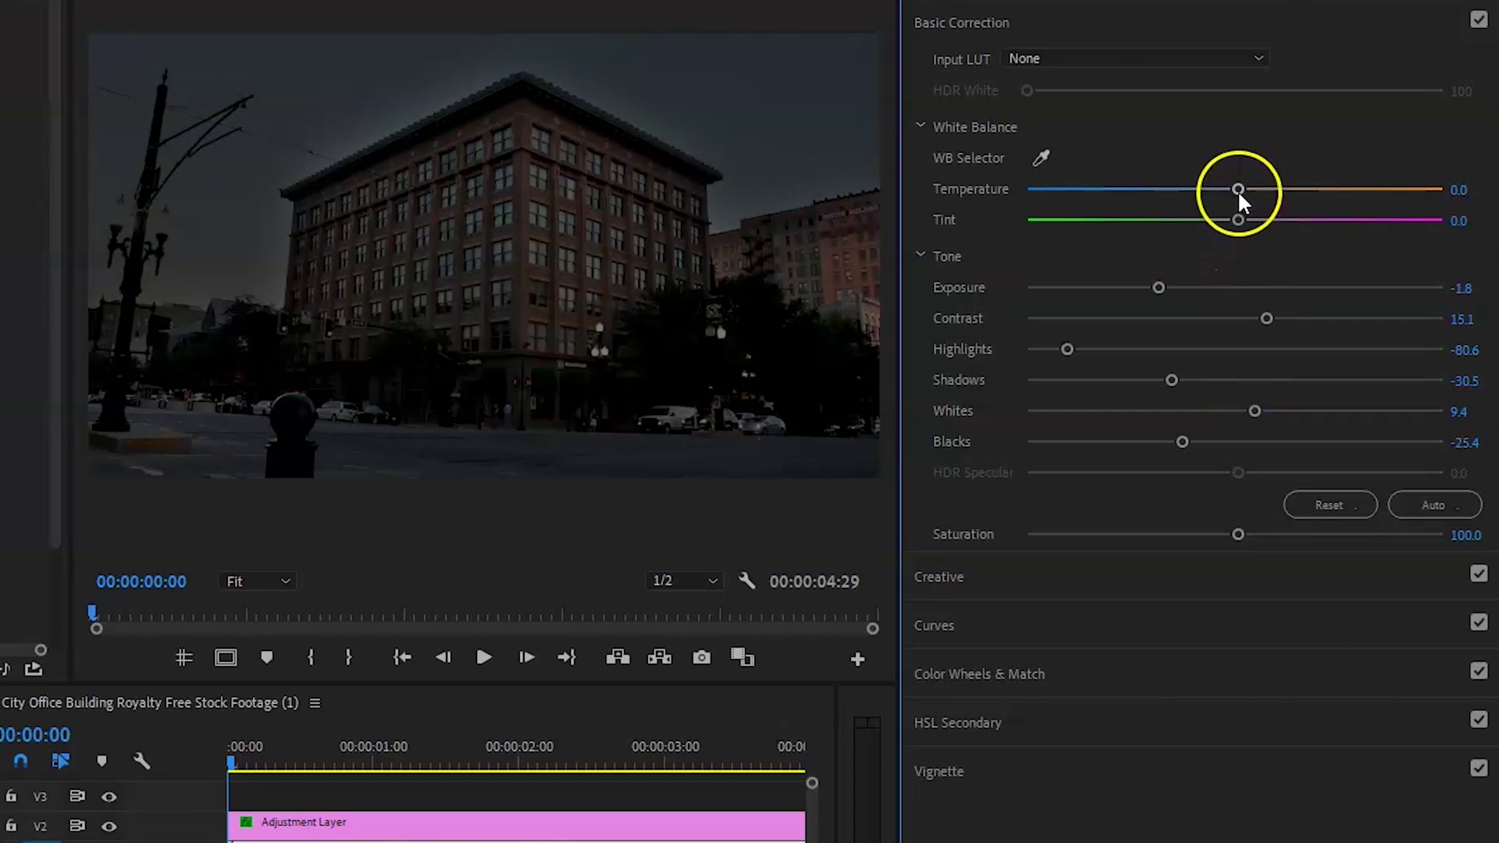
pyautogui.moveTo(1238, 189)
pyautogui.mouseDown()
pyautogui.moveTo(969, 220)
pyautogui.moveTo(1176, 222)
pyautogui.moveTo(1148, 223)
pyautogui.mouseUp()
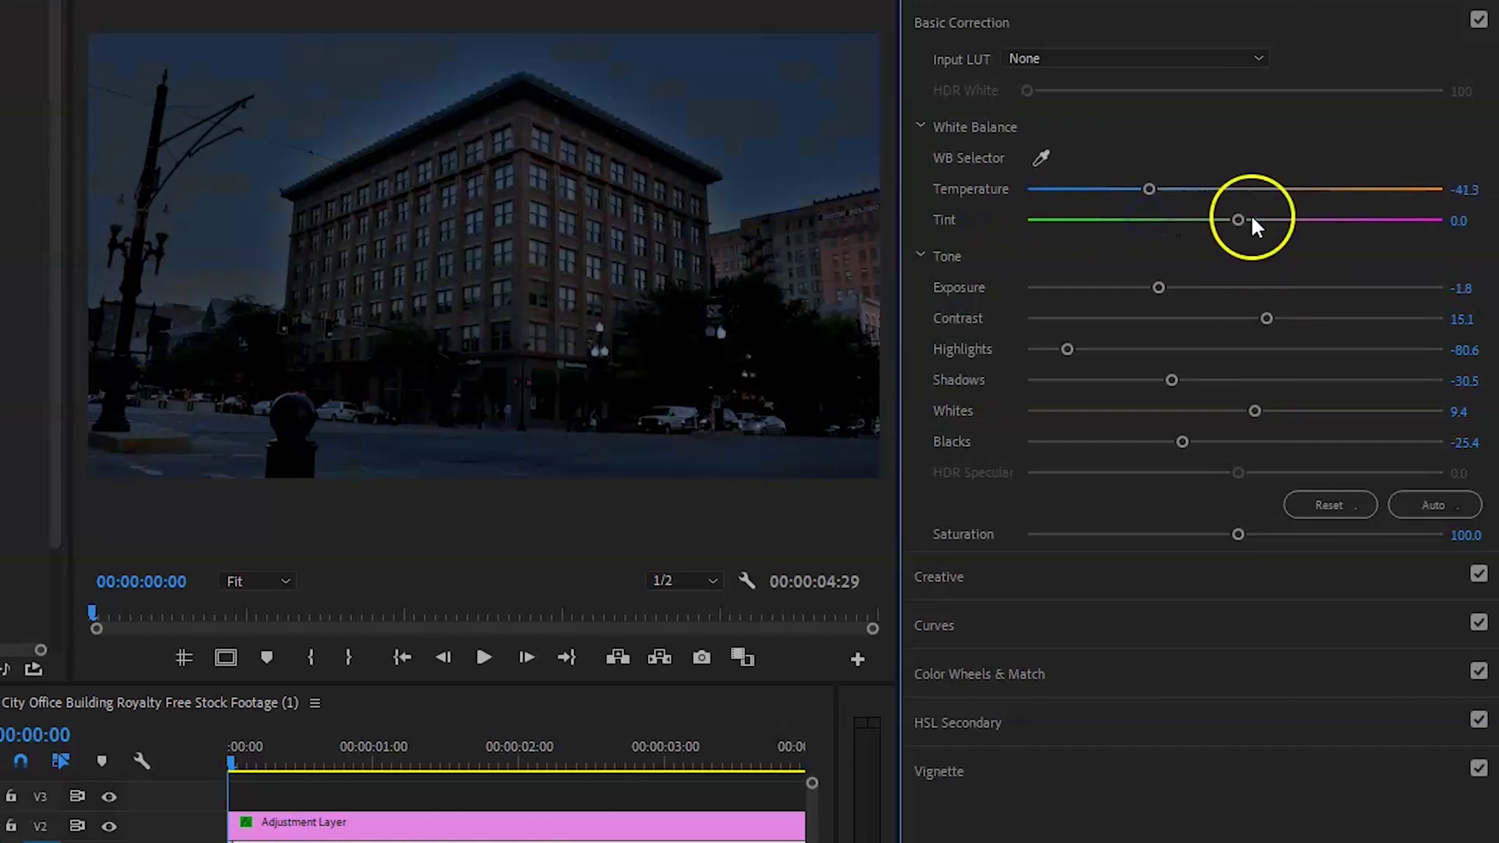
pyautogui.moveTo(1240, 220); pyautogui.dragTo(1249, 222)
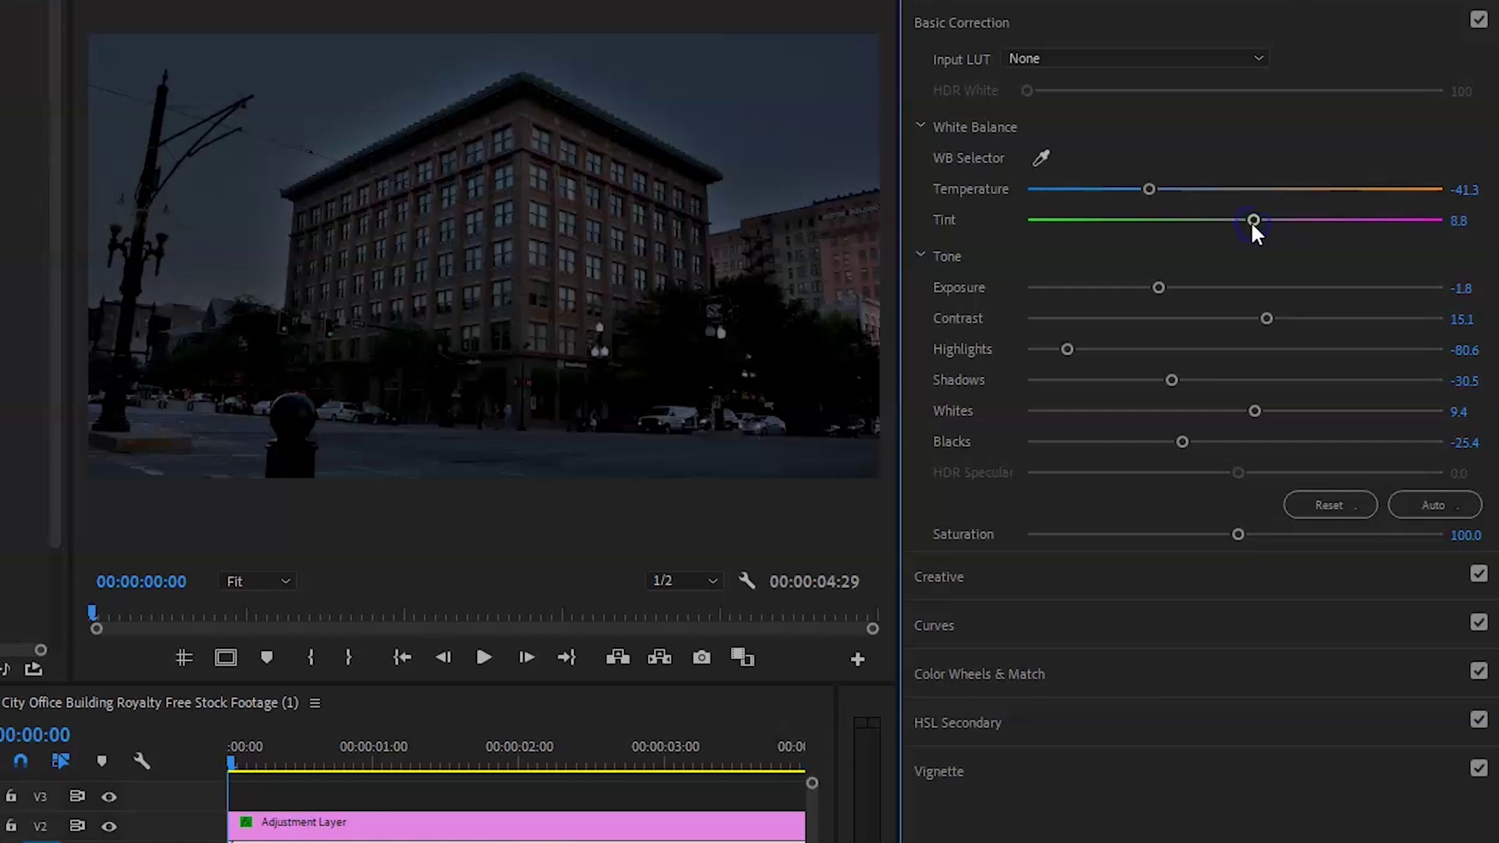
# In Lumetri Curves, pull down the top ends of the red and green channel curves
pyautogui.click(954, 625)
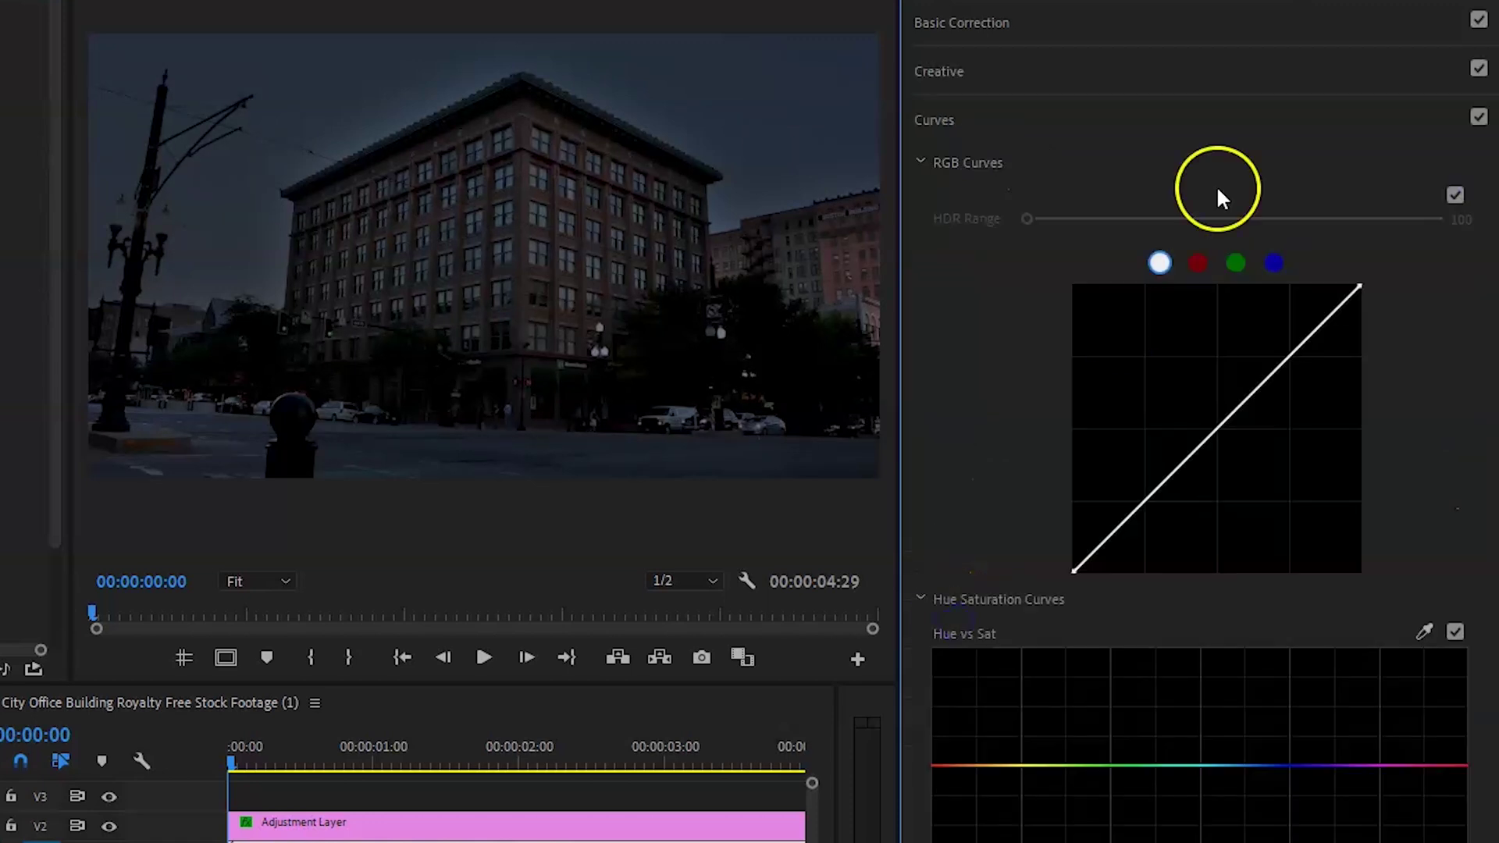
pyautogui.click(1196, 263)
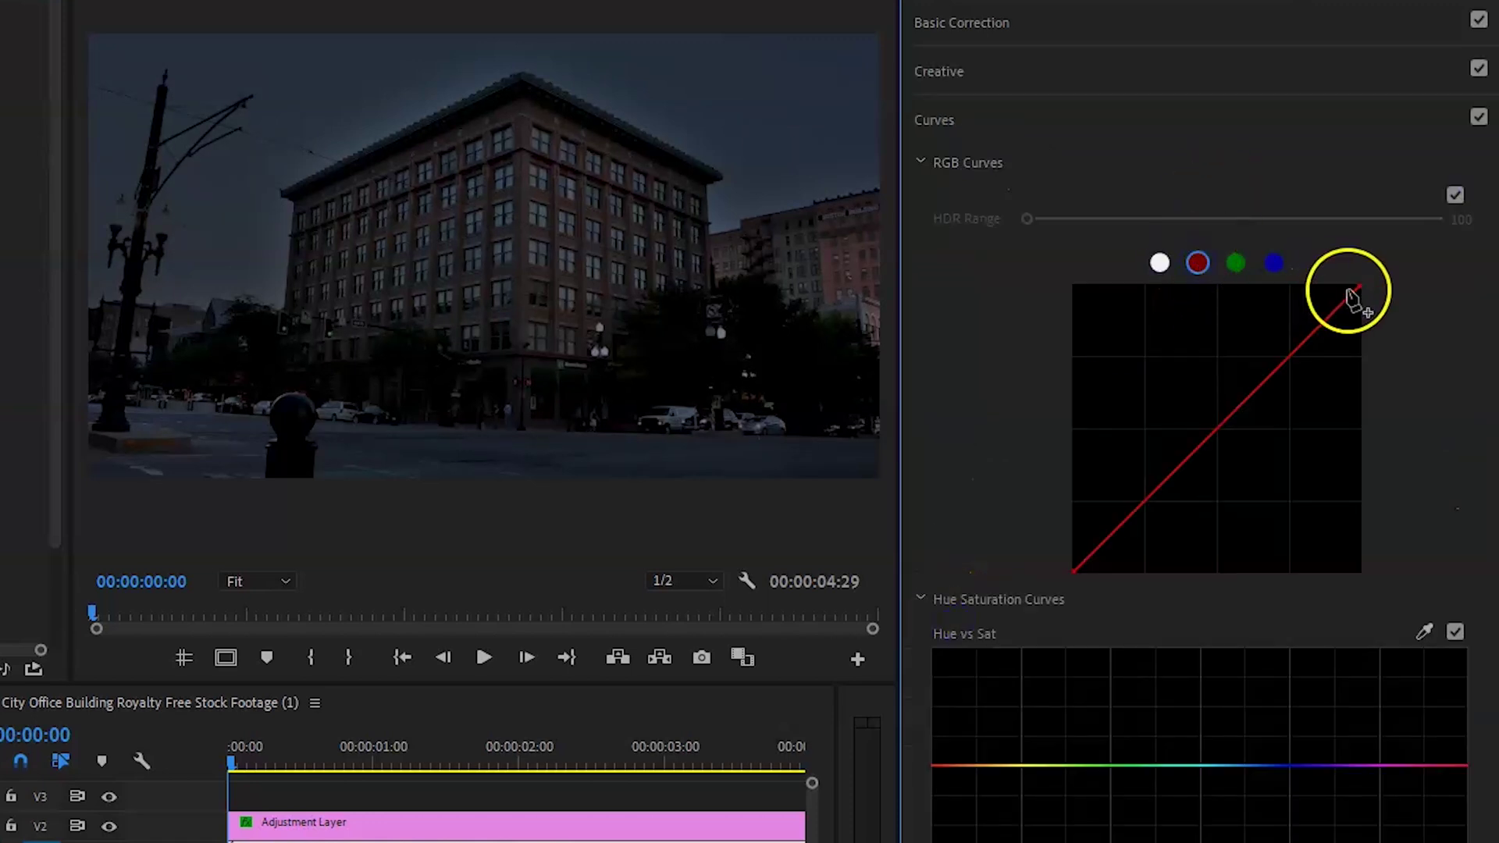
pyautogui.moveTo(1356, 294); pyautogui.dragTo(1400, 356)
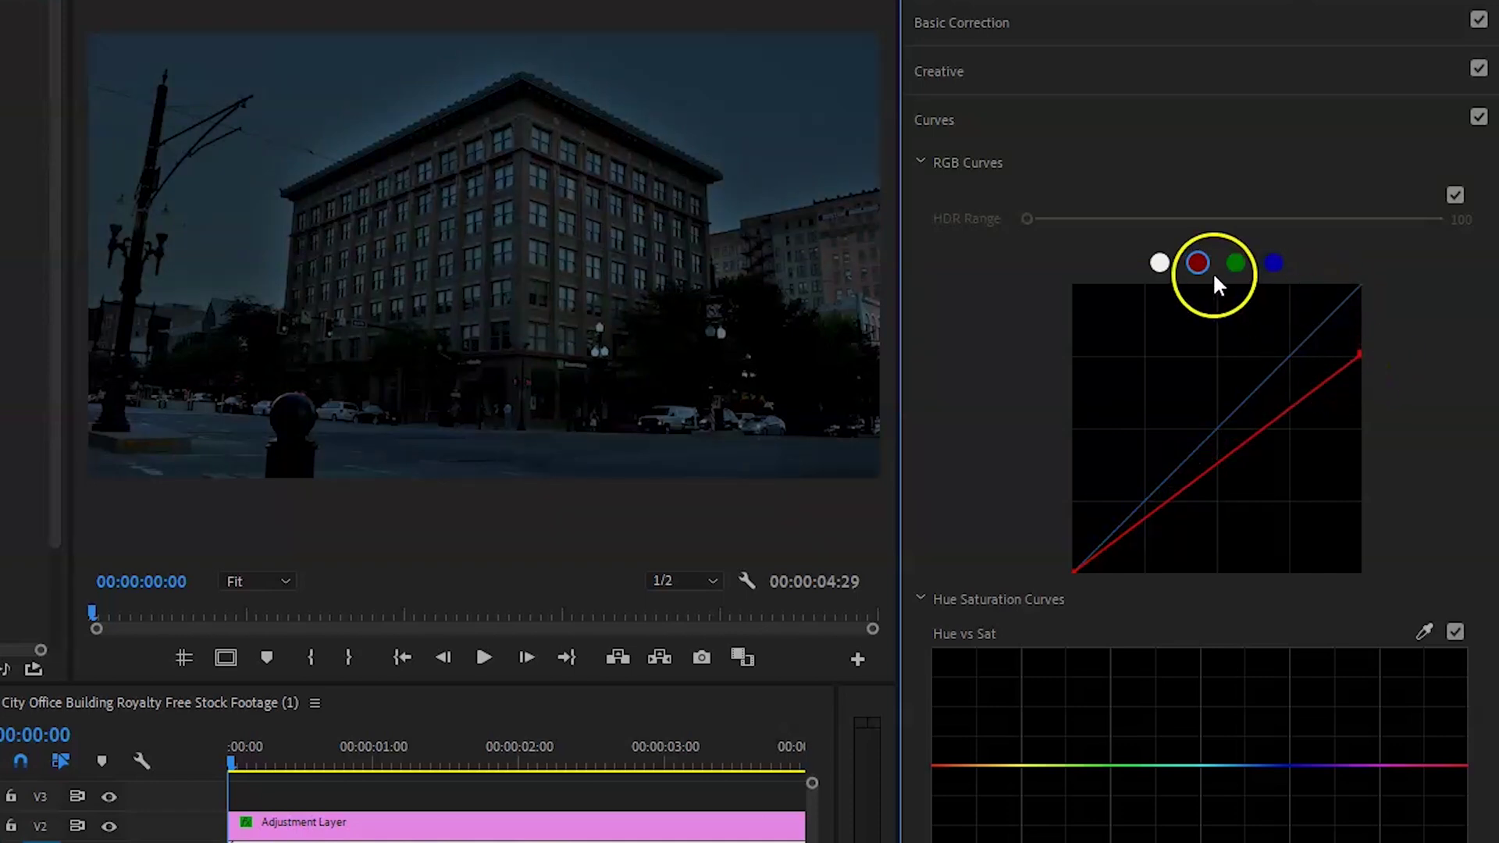
pyautogui.click(1236, 266)
pyautogui.click(1359, 287)
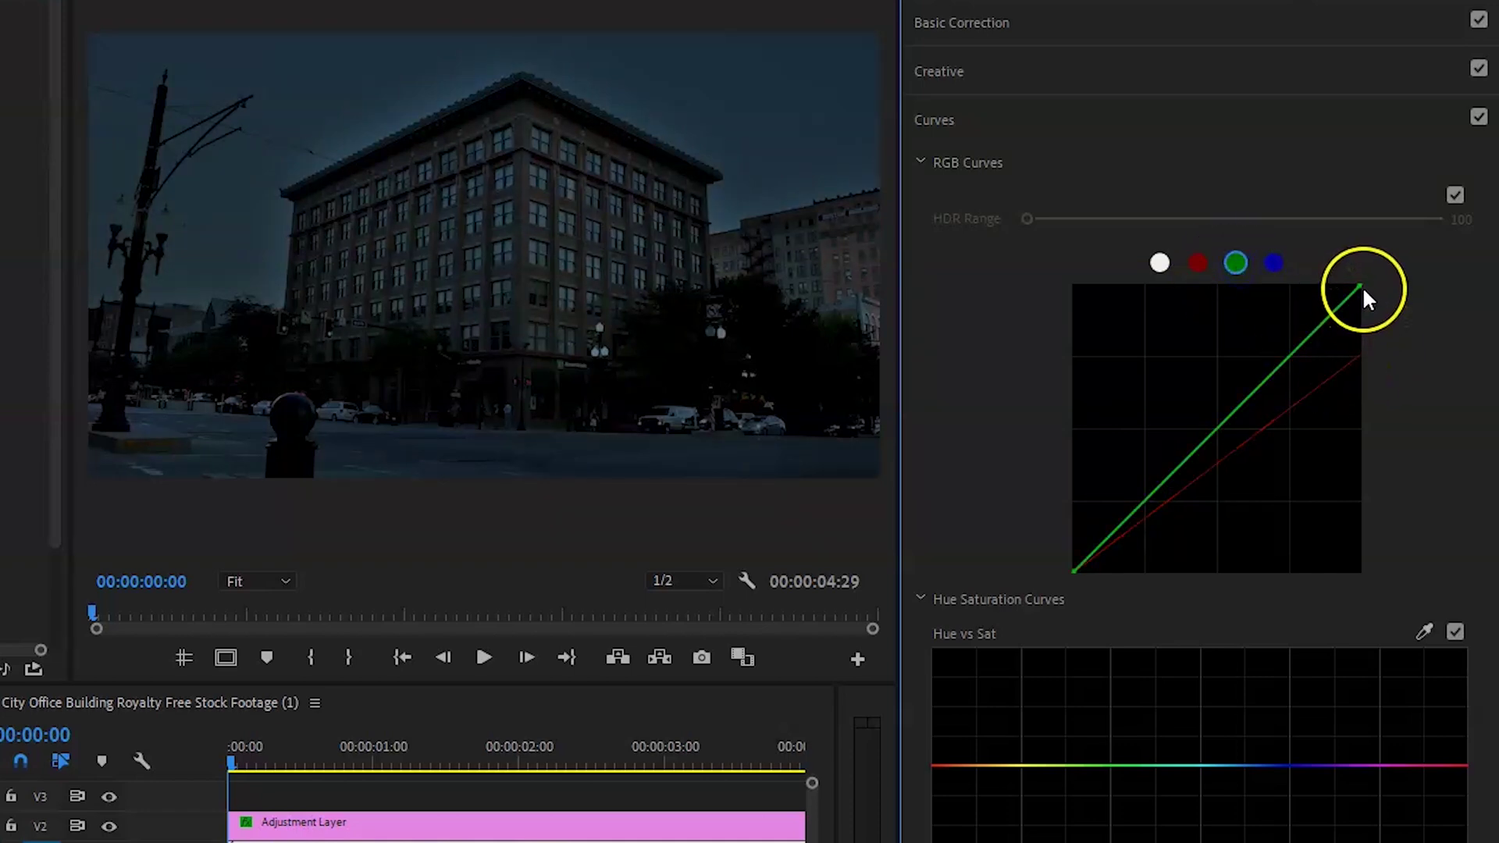
pyautogui.moveTo(1360, 287); pyautogui.dragTo(1398, 356)
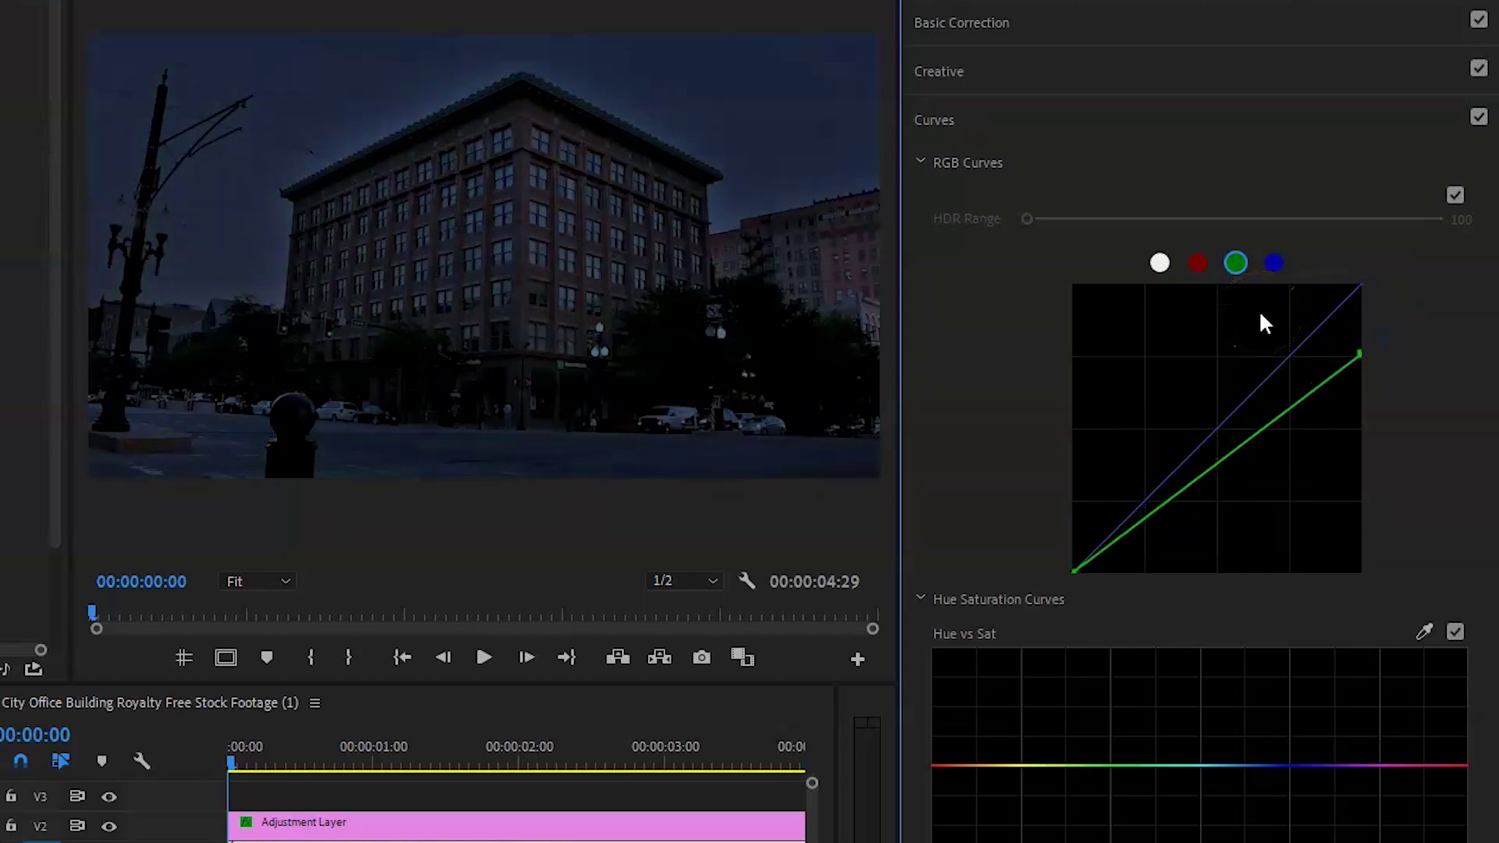
# Add a lower-midtone point on the master curve and drag it down slightly
pyautogui.click(1160, 263)
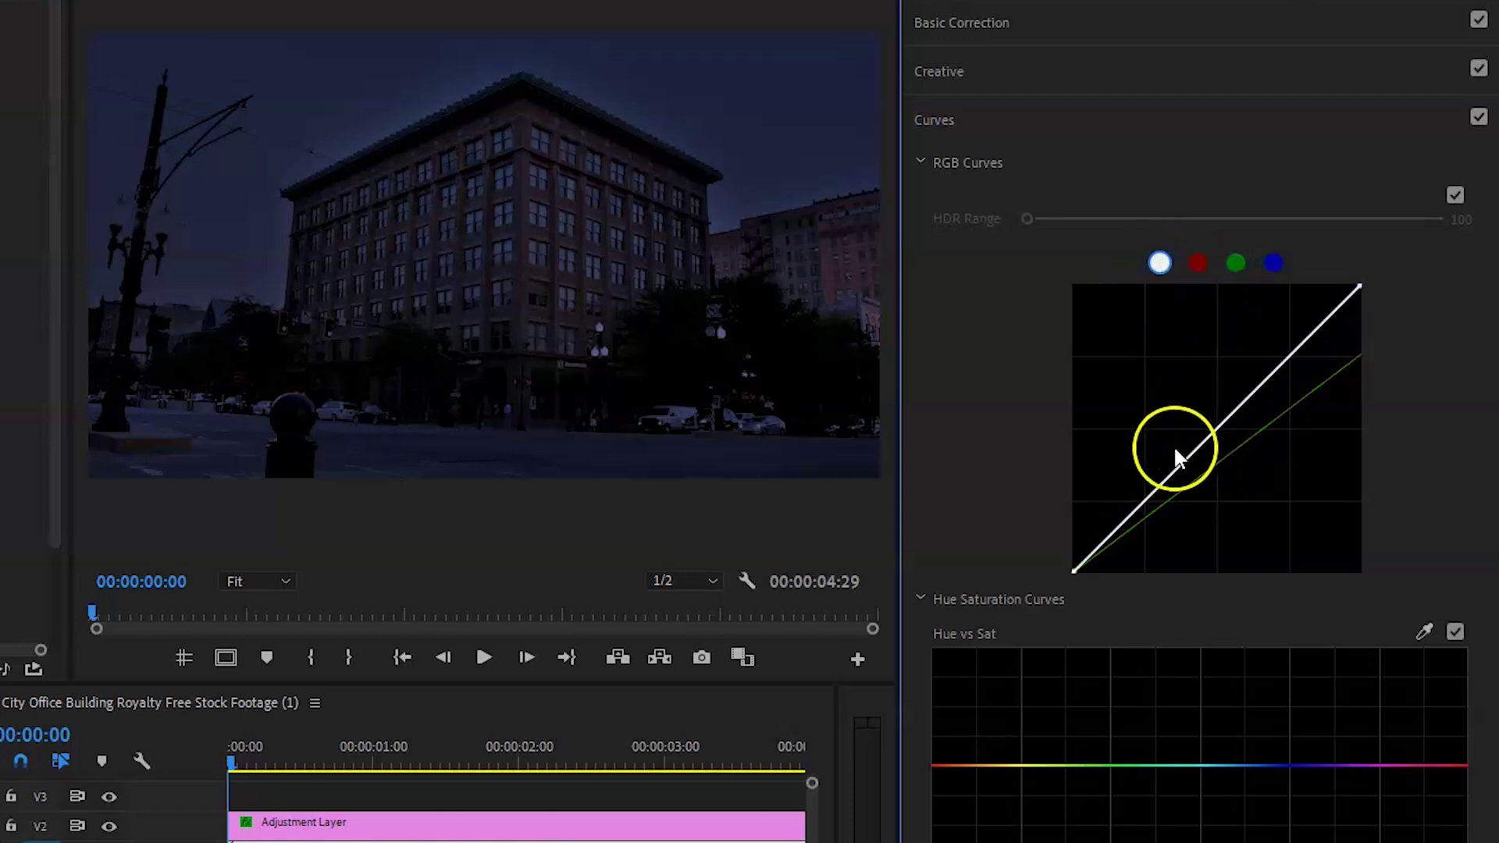
pyautogui.click(1141, 507)
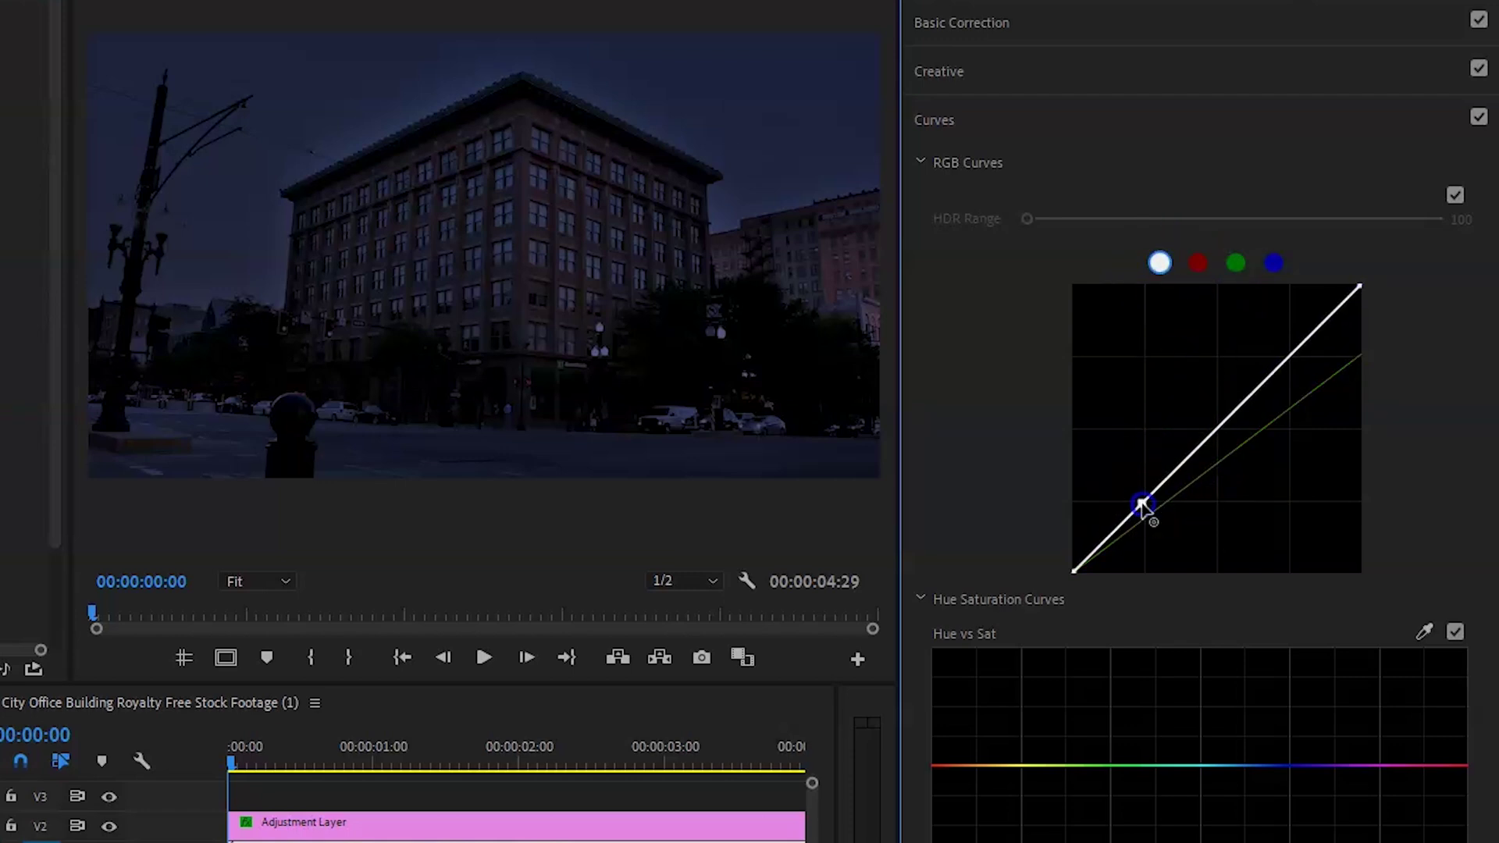
pyautogui.moveTo(1143, 508); pyautogui.dragTo(1147, 514)
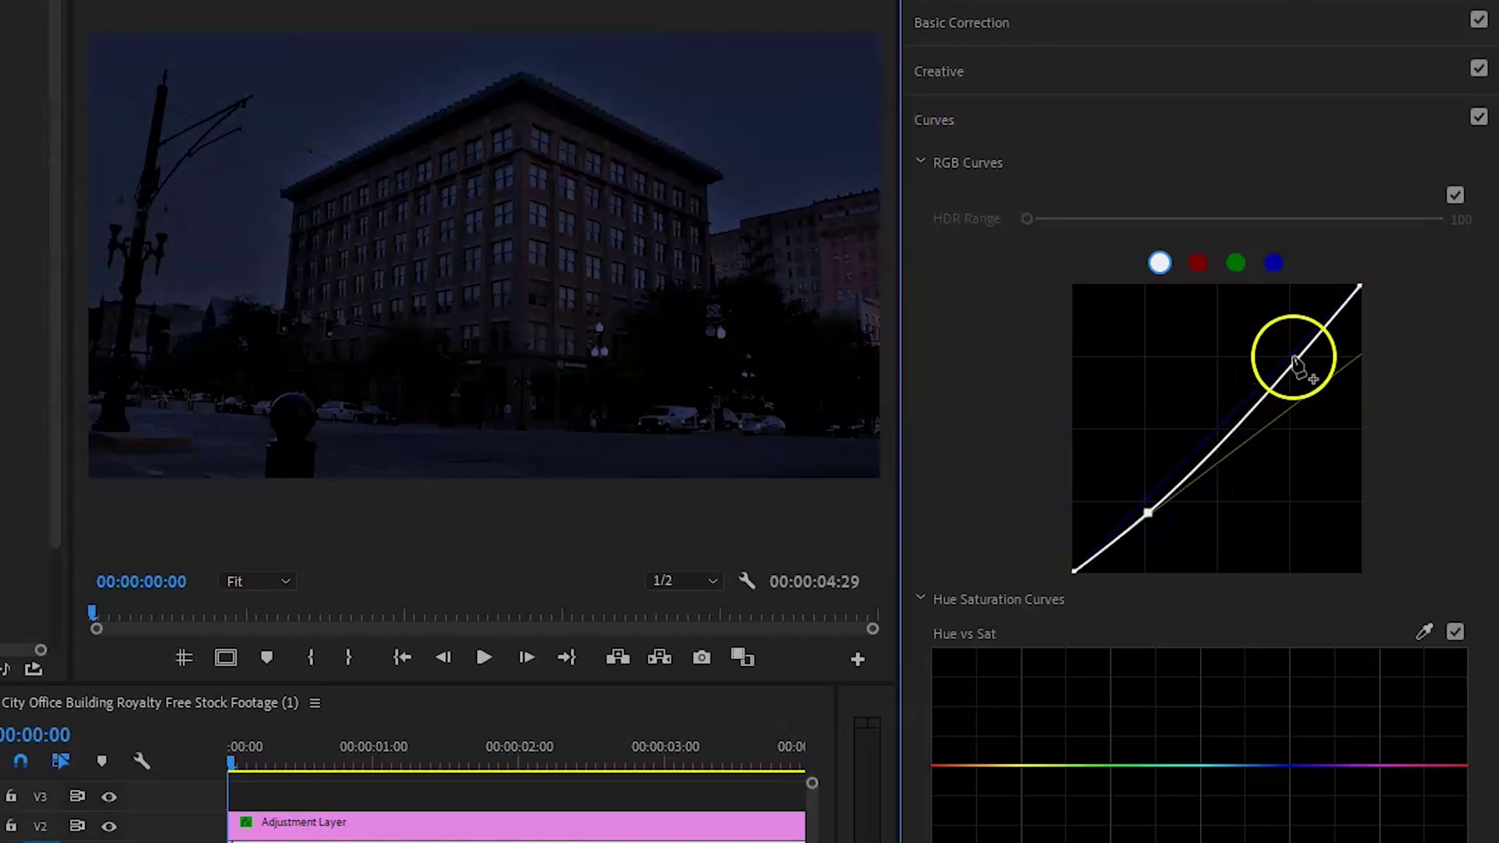
pyautogui.moveTo(1359, 287); pyautogui.dragTo(1359, 291)
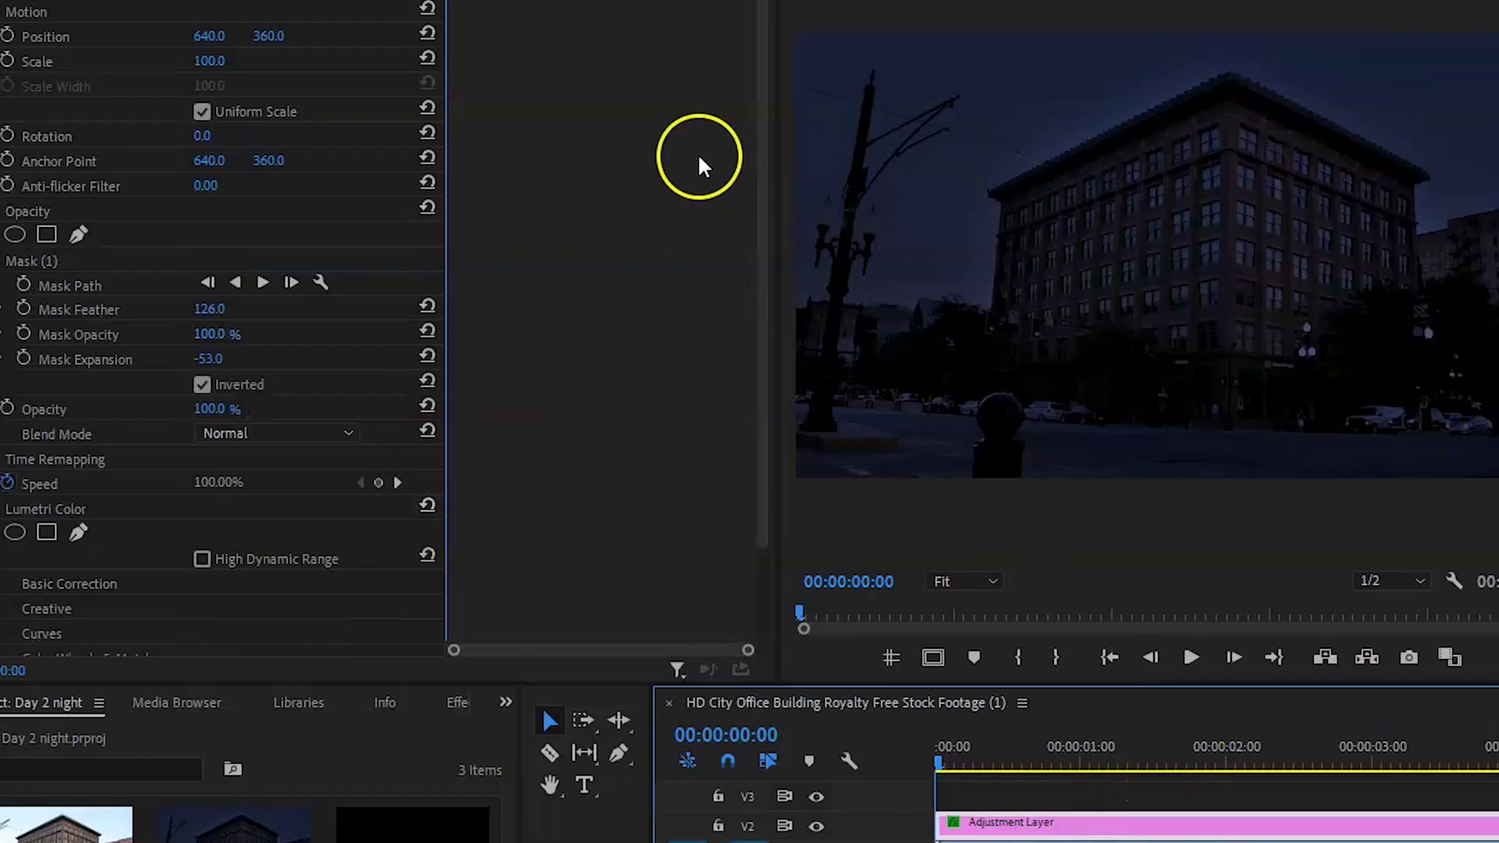
# Raise the sky mask's feather to 256 and lower its expansion to -93
pyautogui.moveTo(761, 246); pyautogui.dragTo(737, 321)
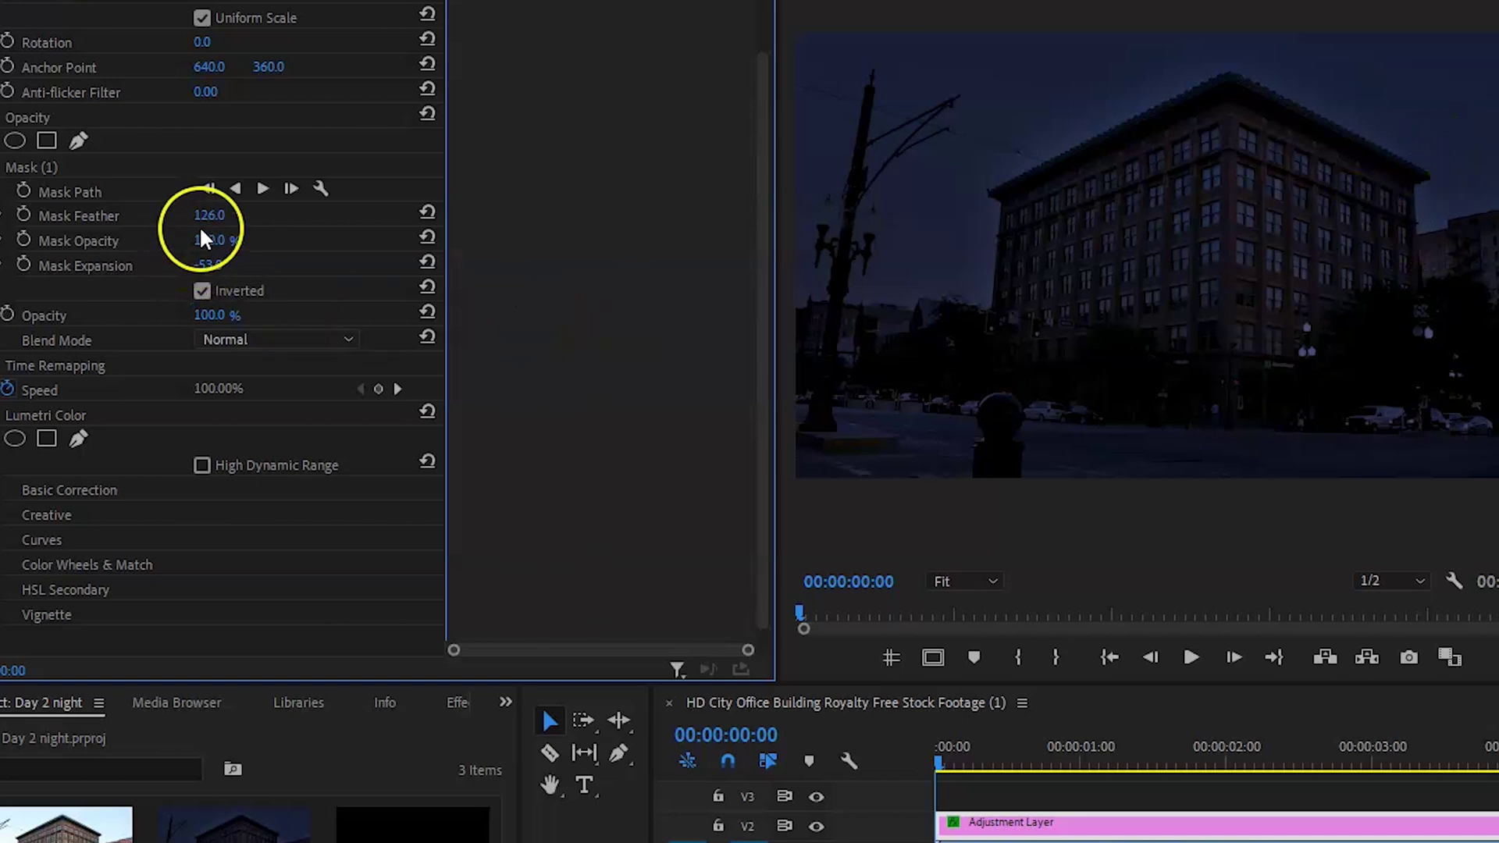
pyautogui.moveTo(208, 214); pyautogui.dragTo(368, 269)
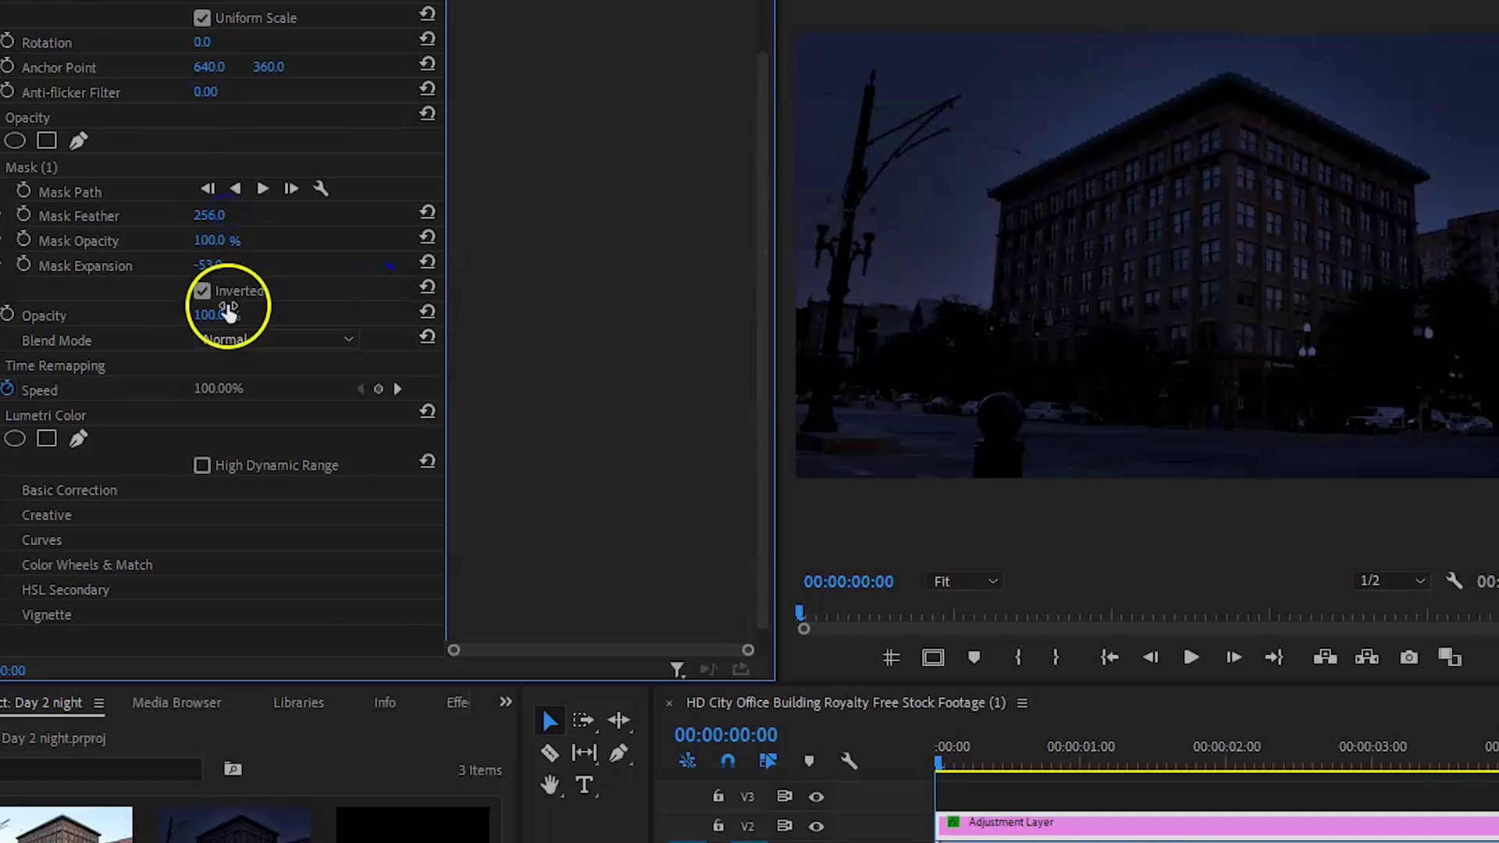
pyautogui.moveTo(218, 270); pyautogui.dragTo(134, 281)
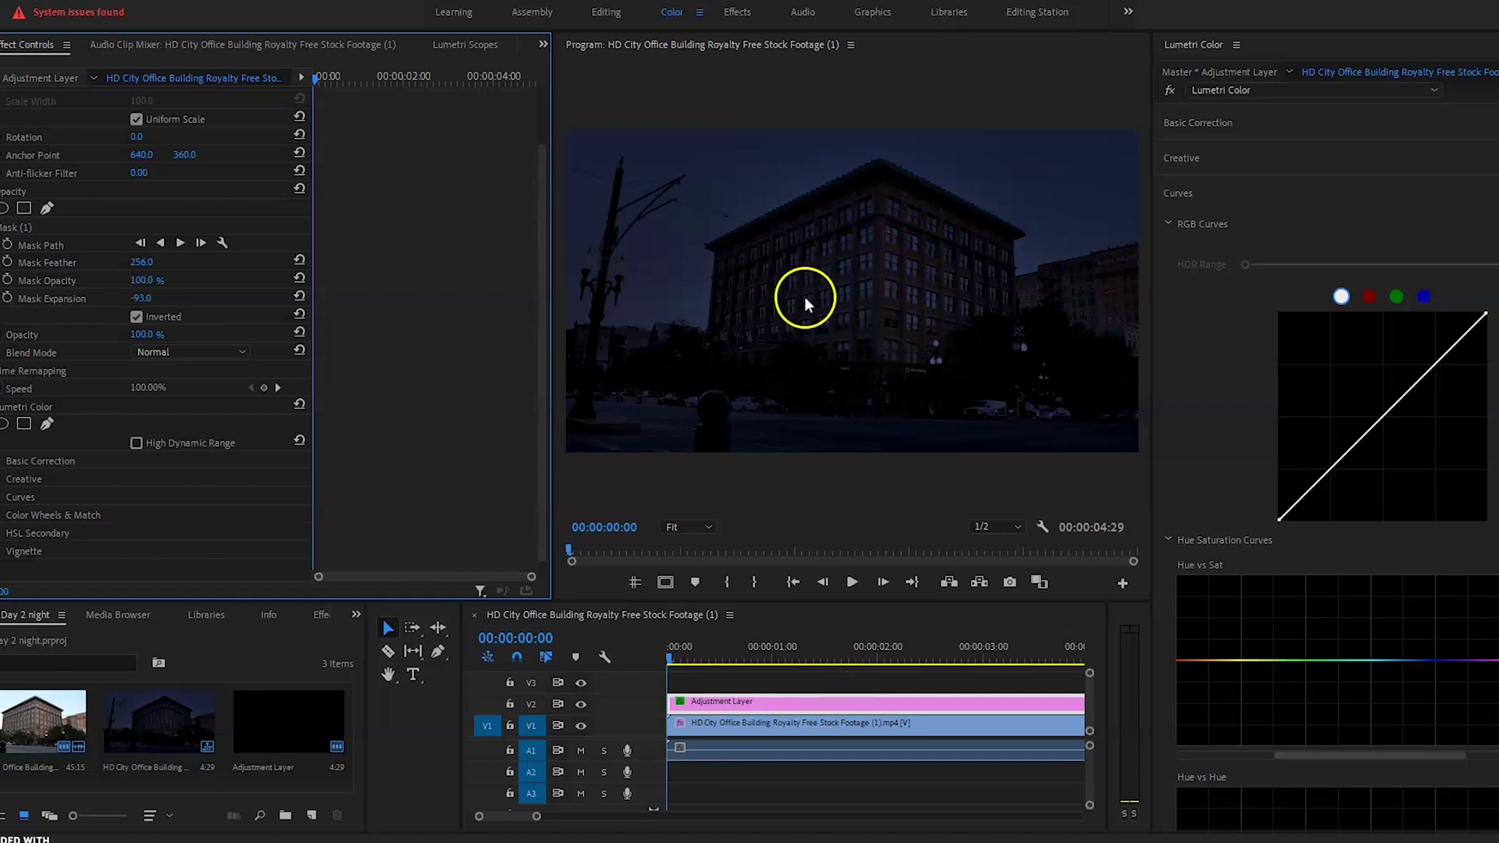
# Move the adjustment layer to V3 and Alt-drag a copy of the footage onto V2
pyautogui.moveTo(729, 701); pyautogui.dragTo(729, 682)
pyautogui.click(732, 723)
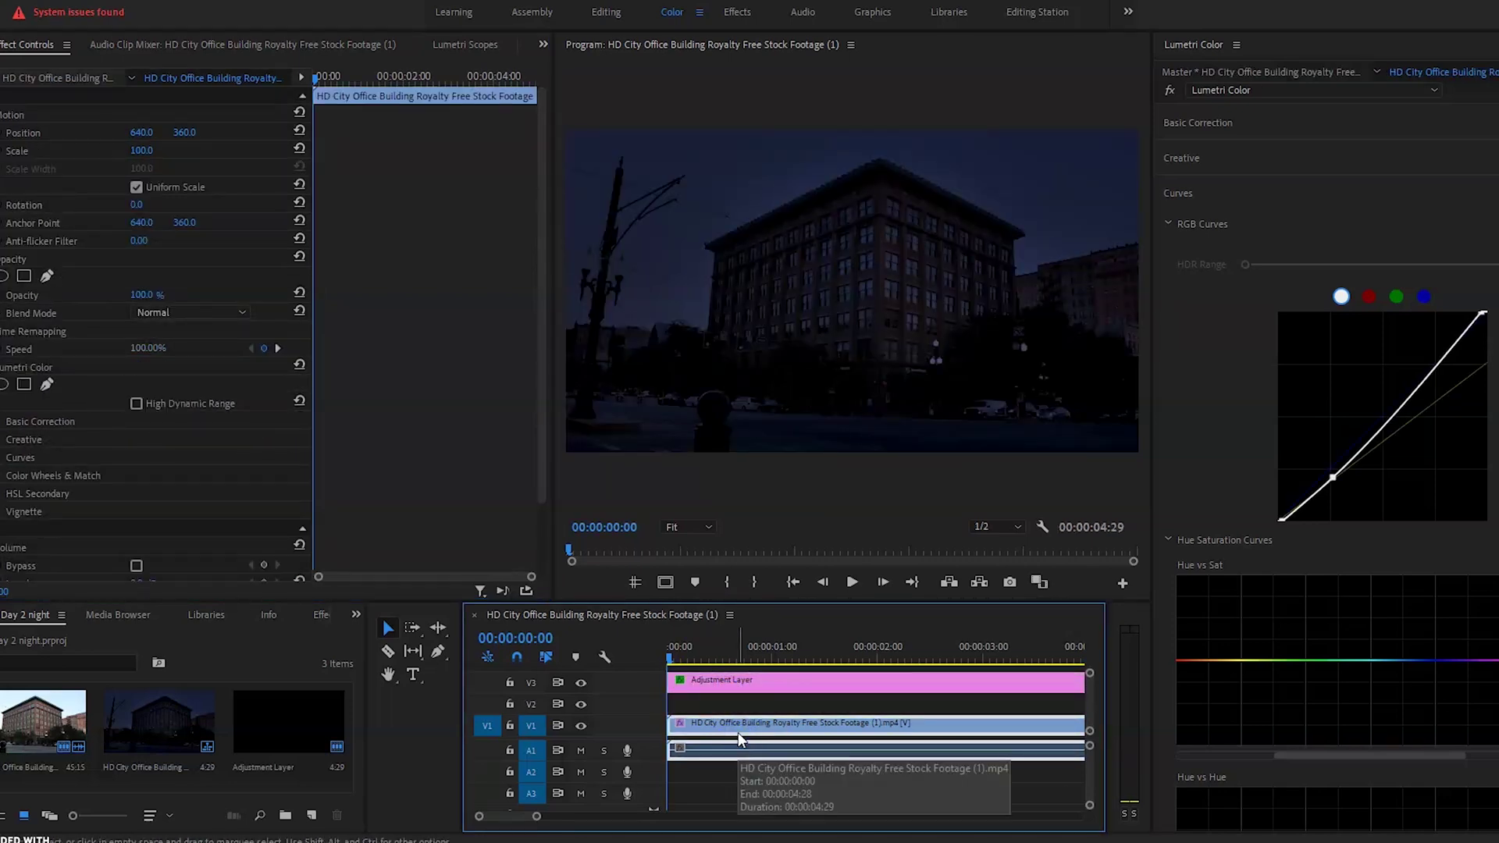
pyautogui.moveTo(732, 730); pyautogui.dragTo(733, 716)
# Delete the Lumetri Color effect from the V2 footage copy
pyautogui.click(732, 718)
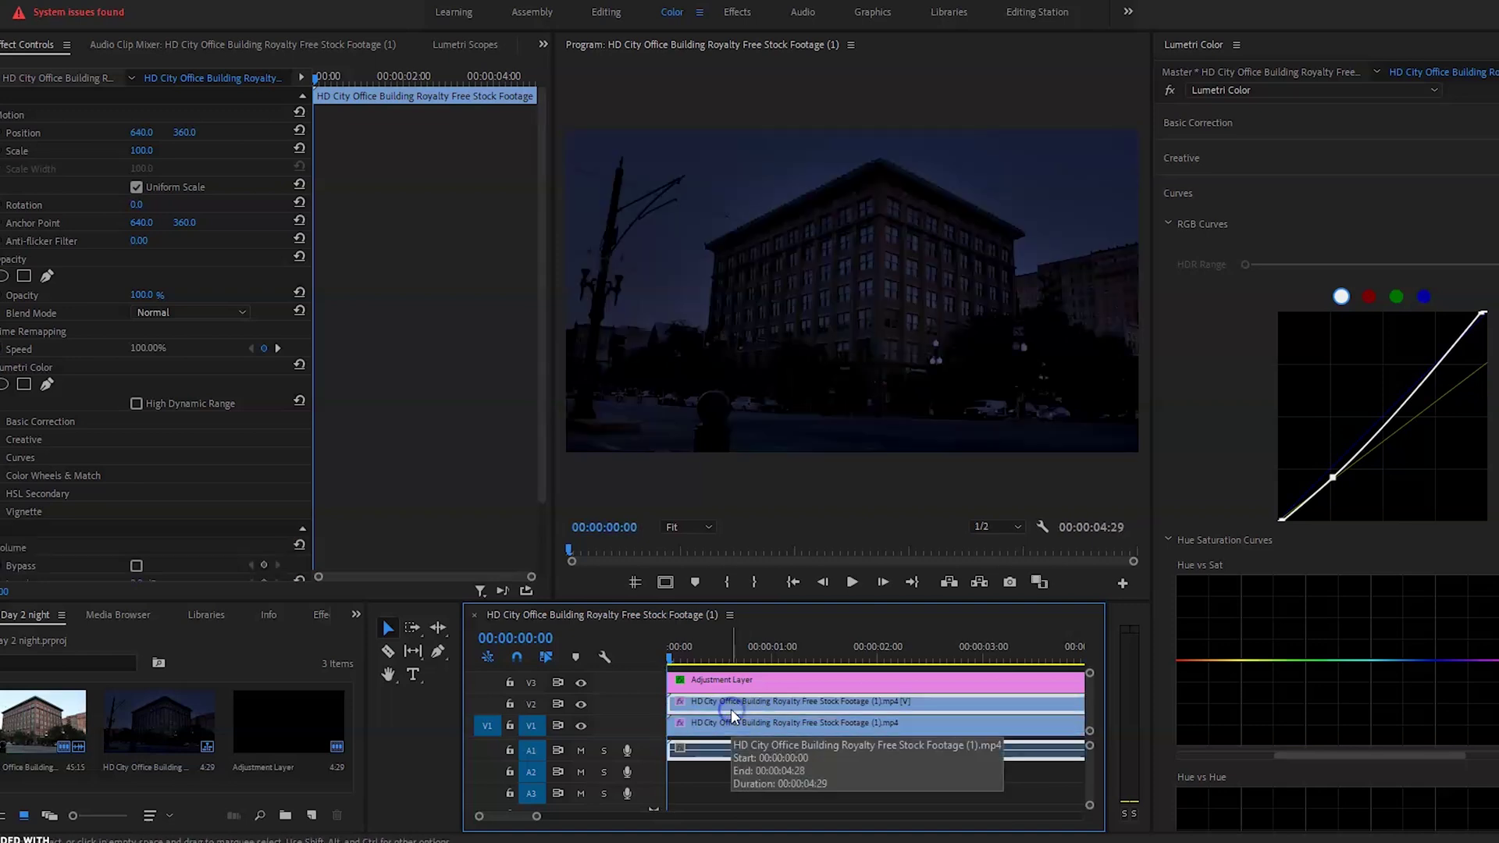
pyautogui.click(34, 369)
pyautogui.press('Delete')
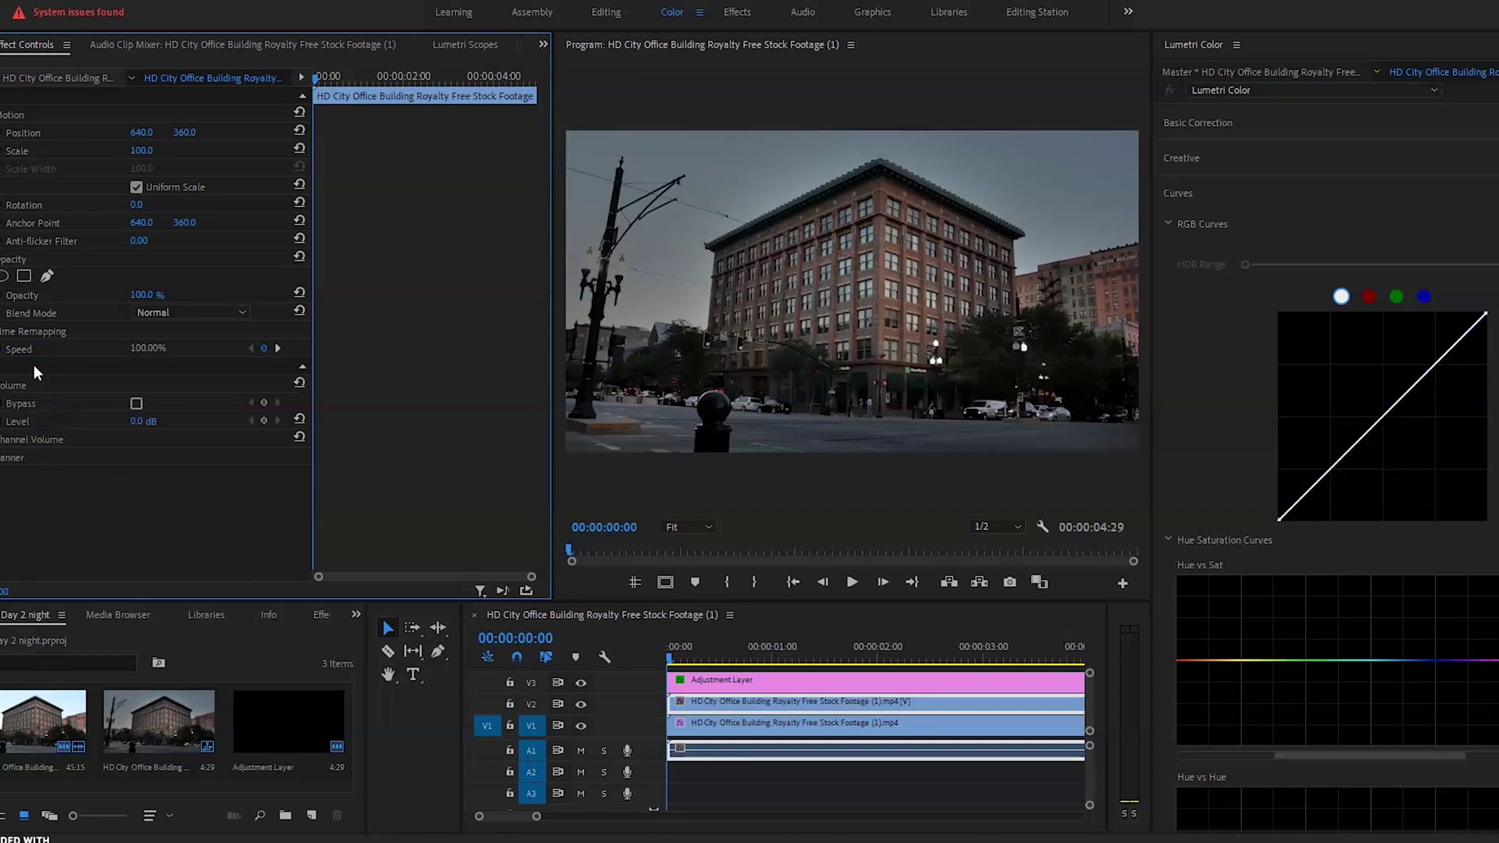
pyautogui.click(743, 712)
pyautogui.click(139, 303)
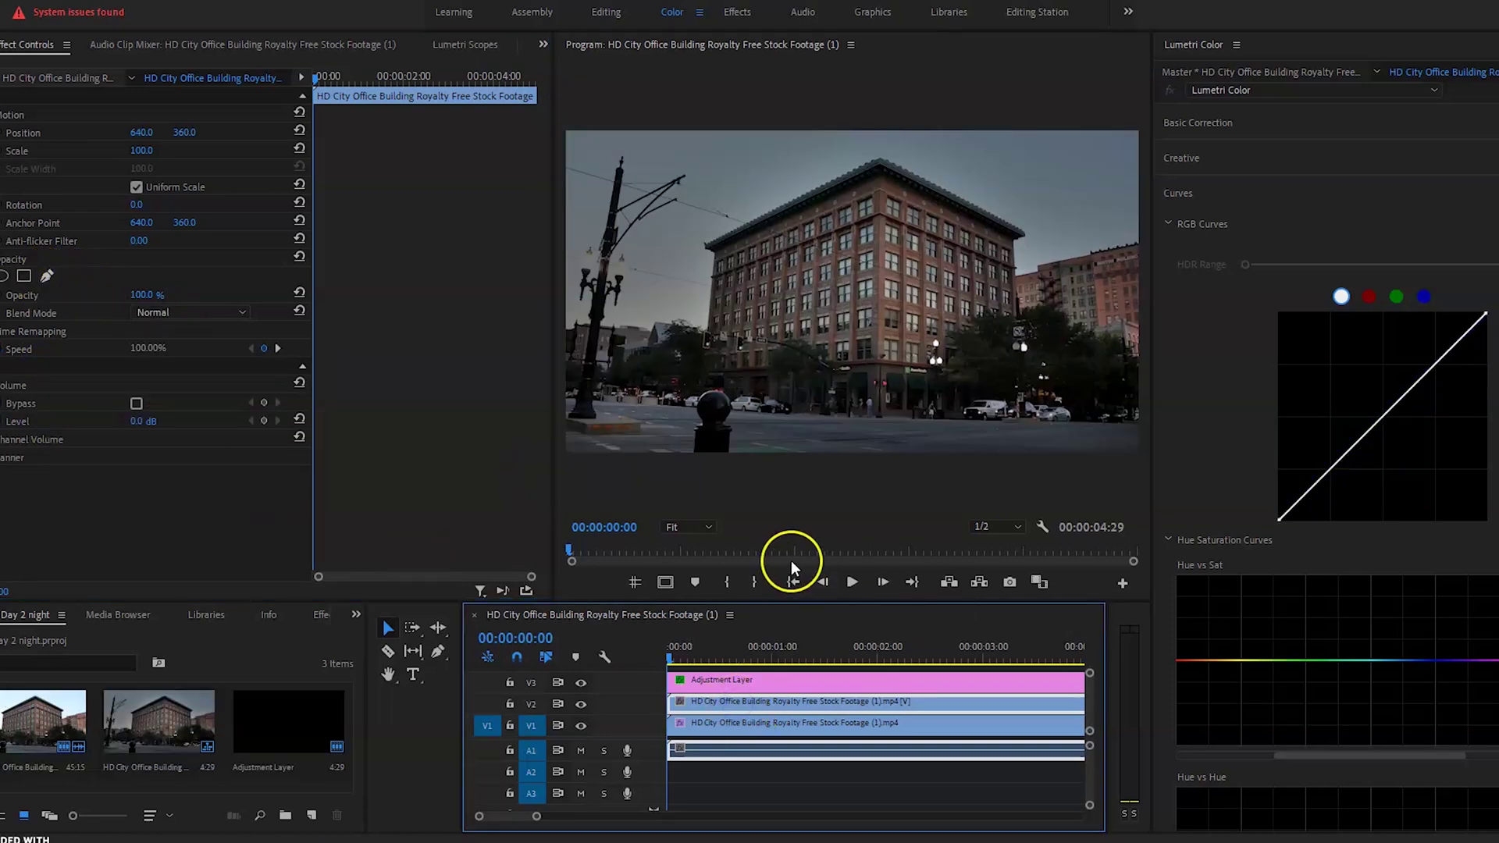
# Zoom the Program Monitor to 100%
pyautogui.click(704, 527)
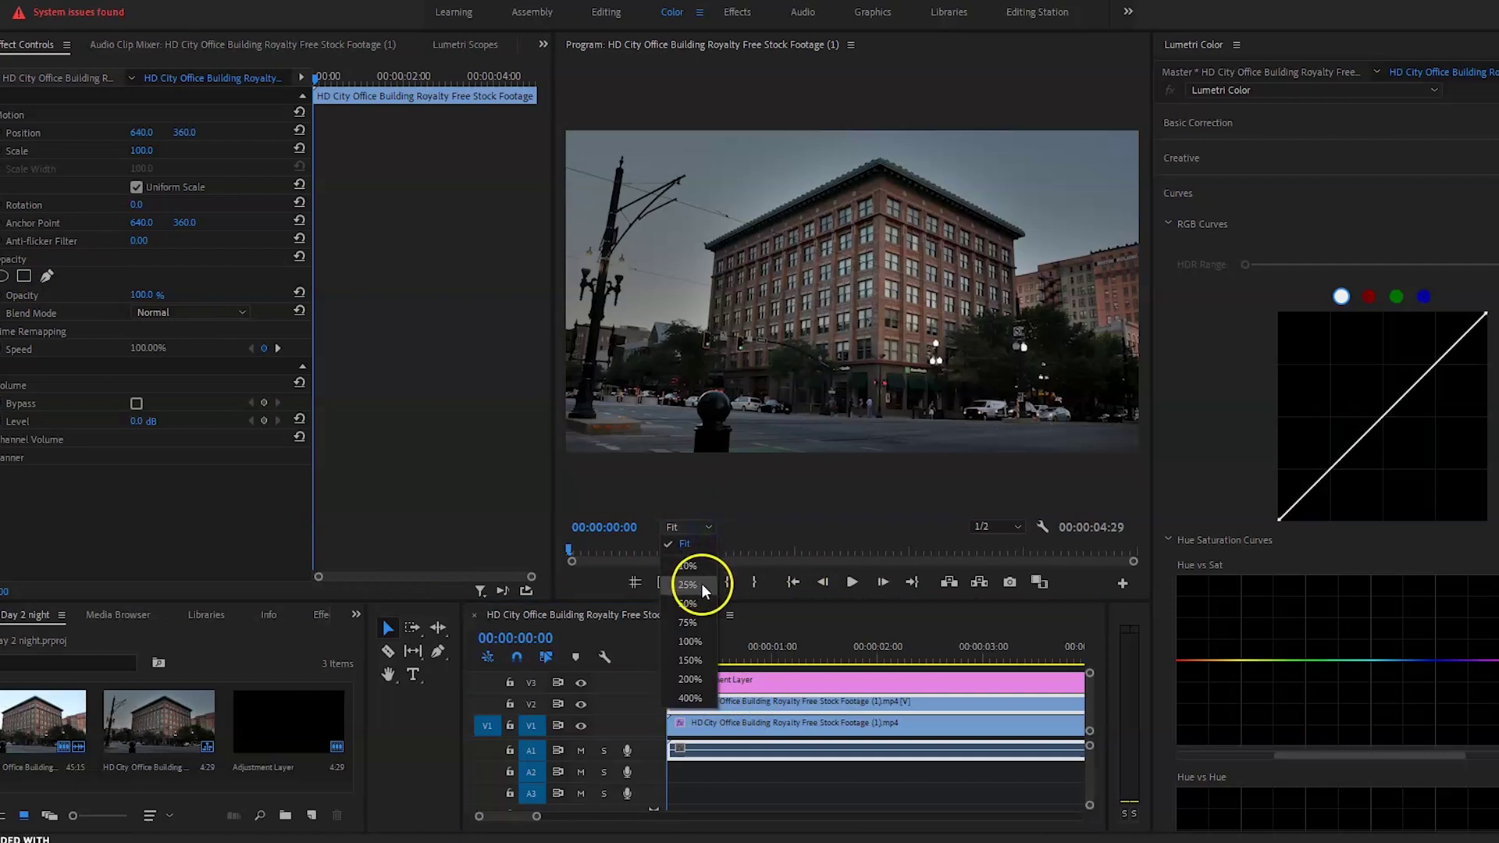
pyautogui.click(688, 623)
pyautogui.click(692, 527)
pyautogui.click(693, 641)
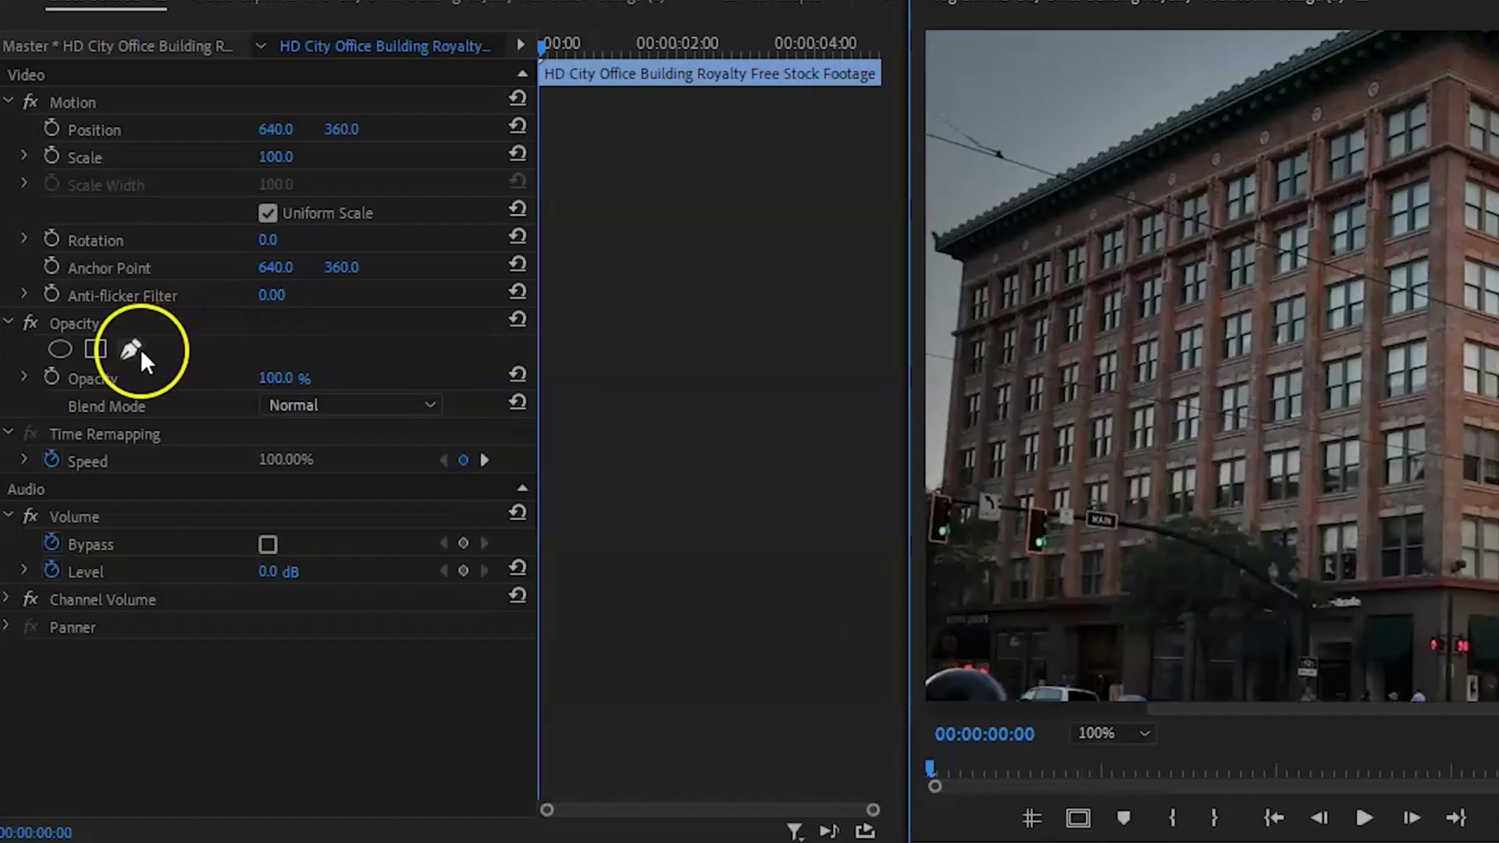
# Draw a three-point Opacity pen mask around one window on the V2 footage copy
pyautogui.click(131, 350)
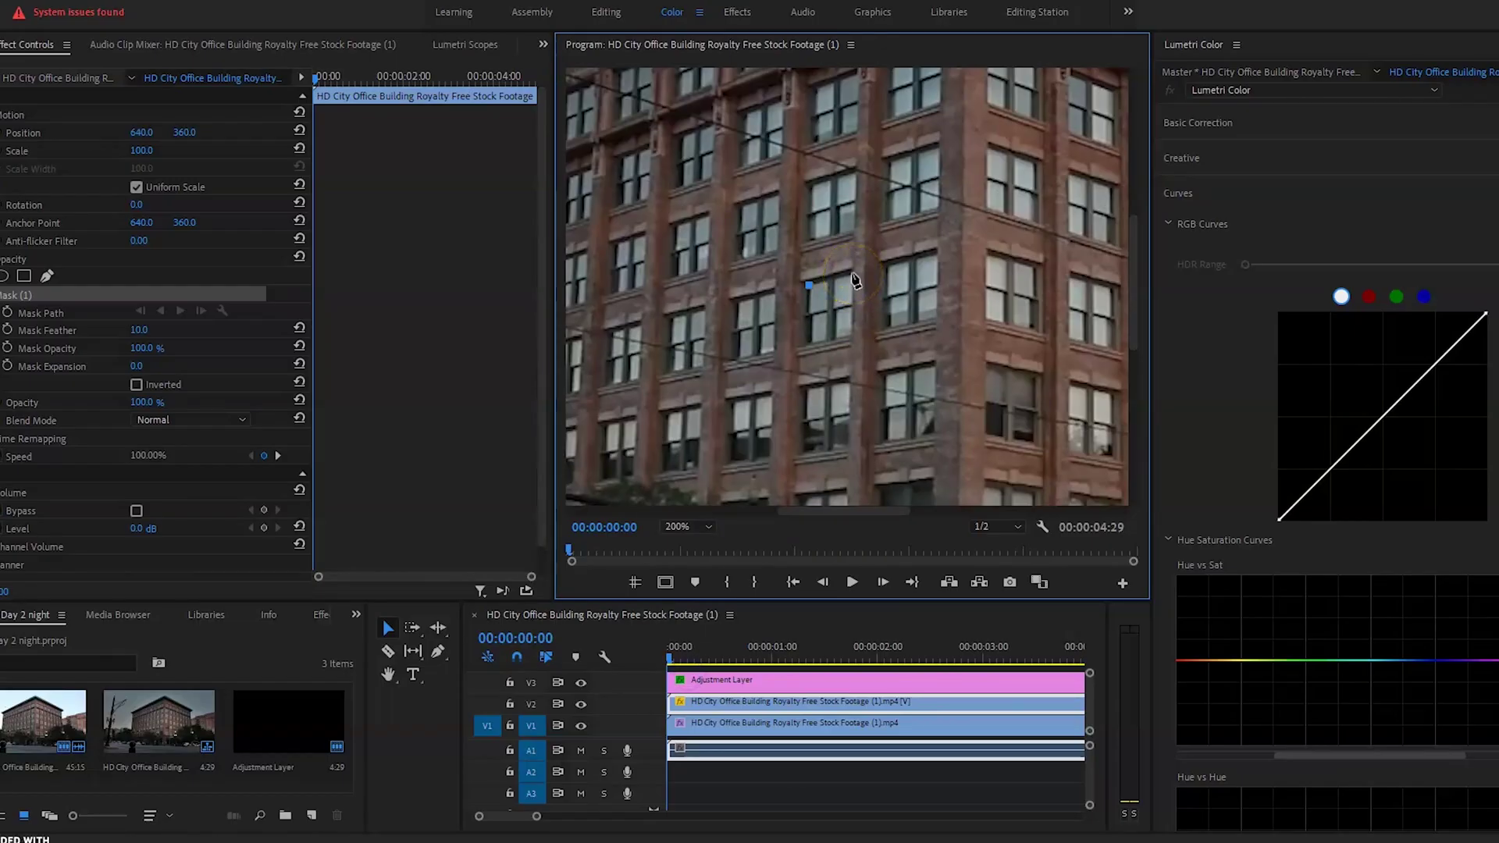
pyautogui.click(1302, 364)
pyautogui.click(1369, 346)
pyautogui.click(1366, 448)
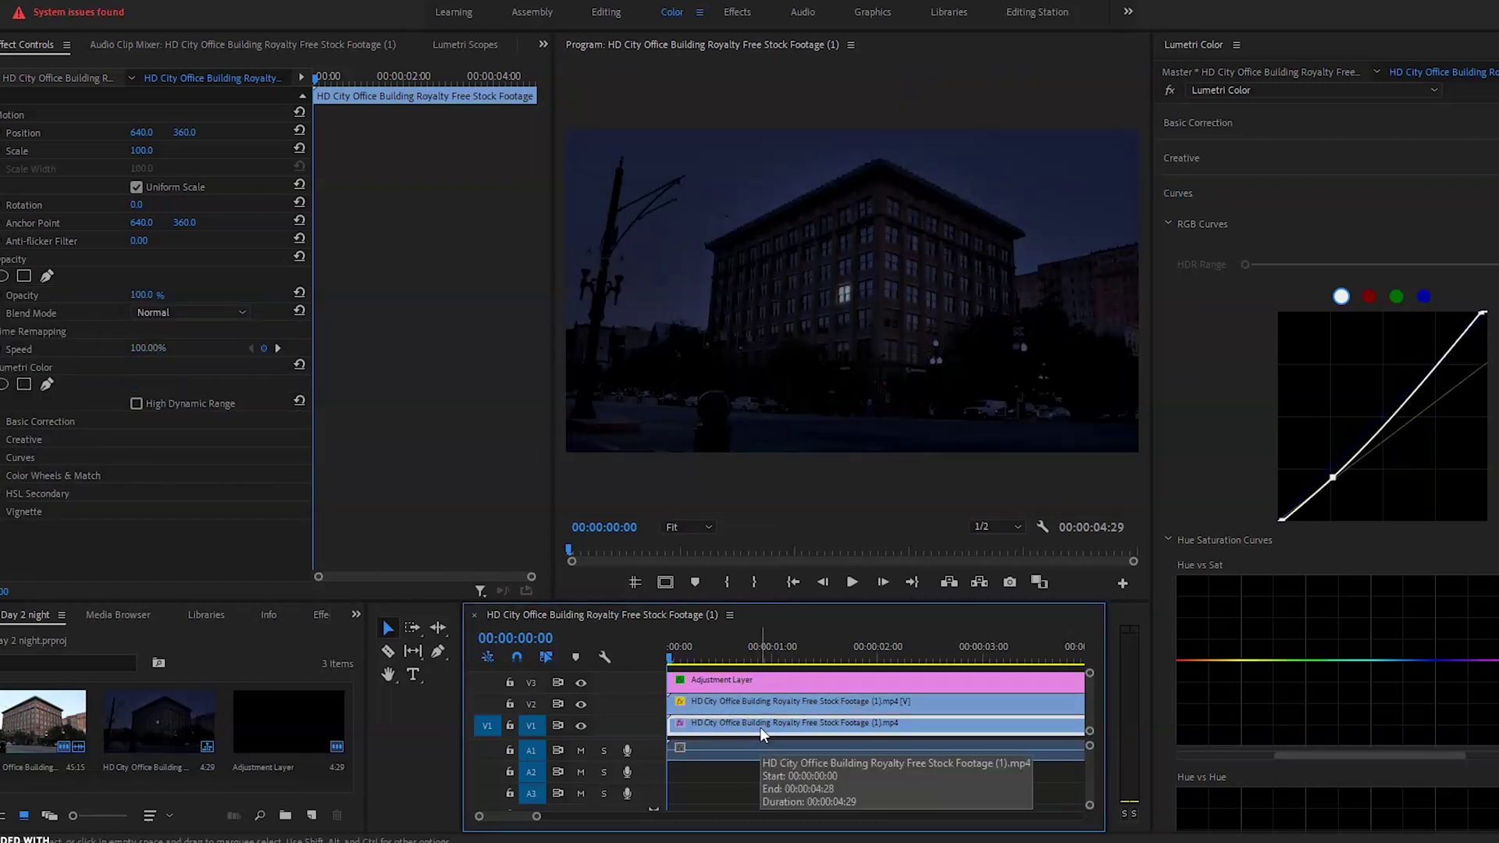
pyautogui.click(754, 707)
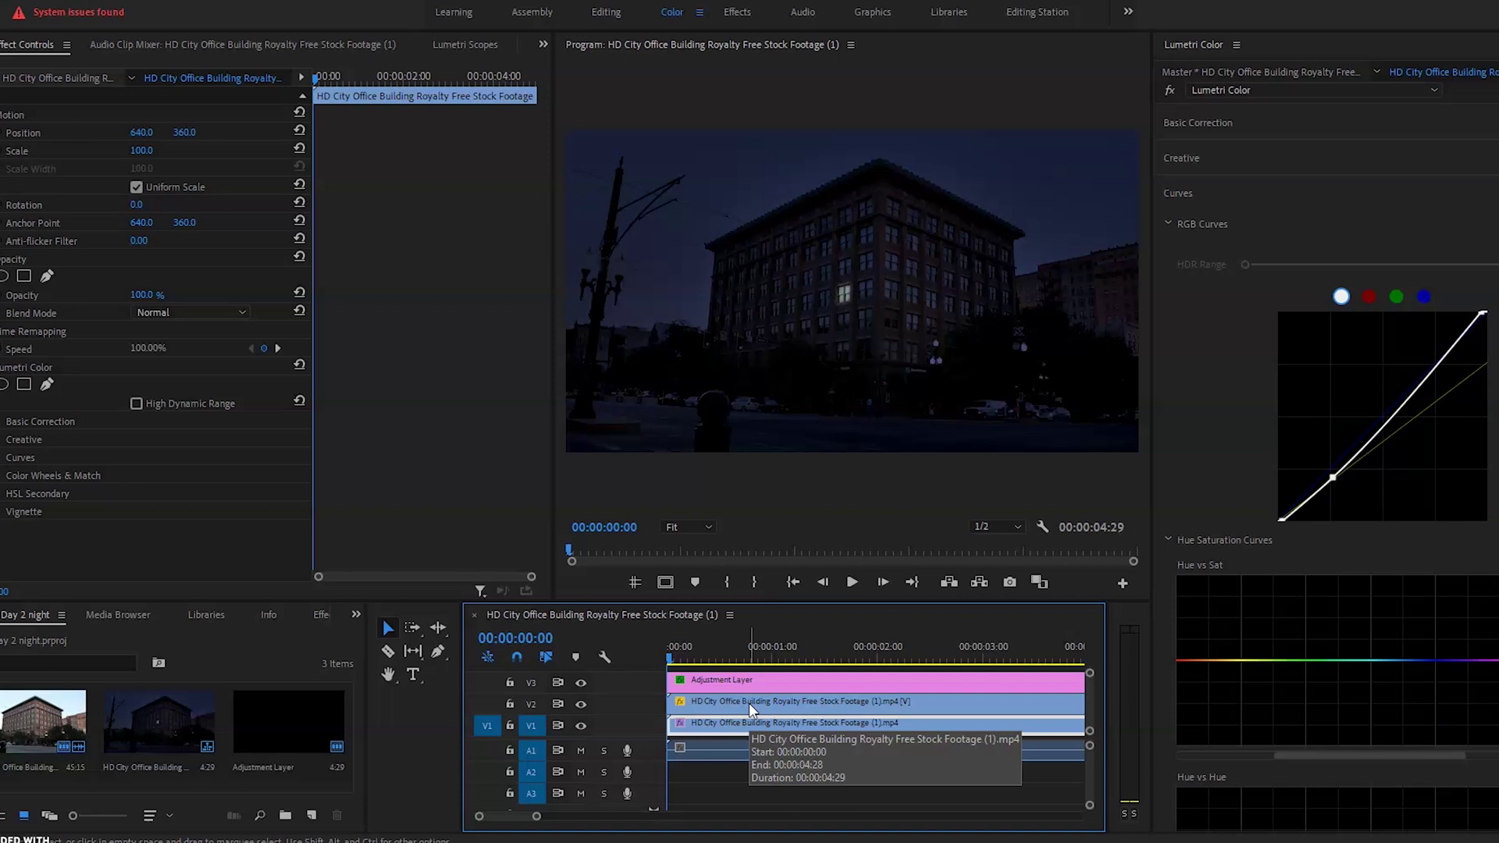
# Warm the masked window's temperature, lower its saturation and shadows, and raise its contrast
pyautogui.click(1188, 192)
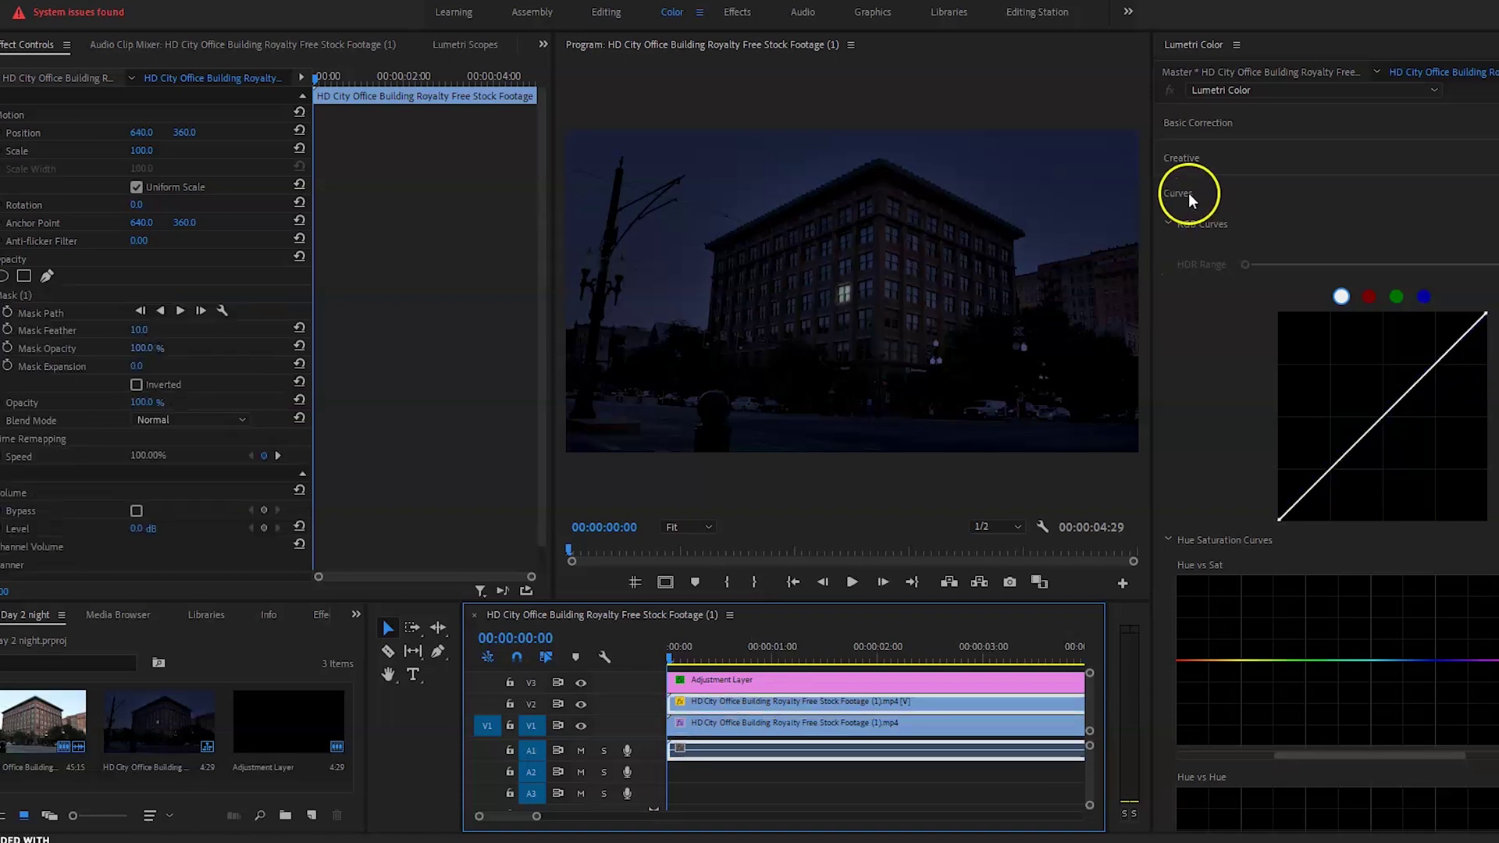
pyautogui.click(1203, 125)
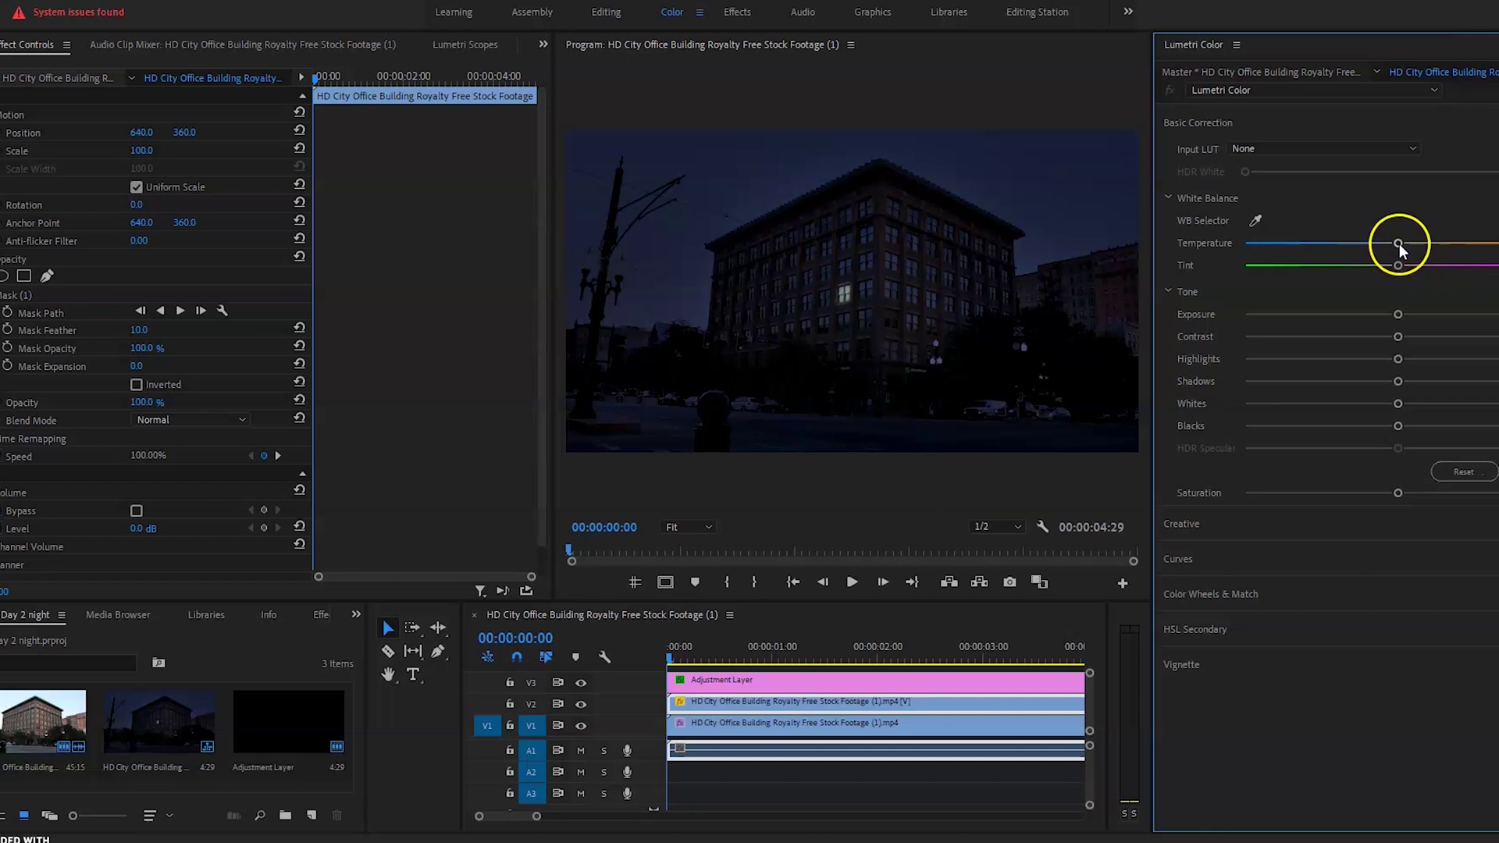
pyautogui.moveTo(1400, 248); pyautogui.dragTo(1496, 266)
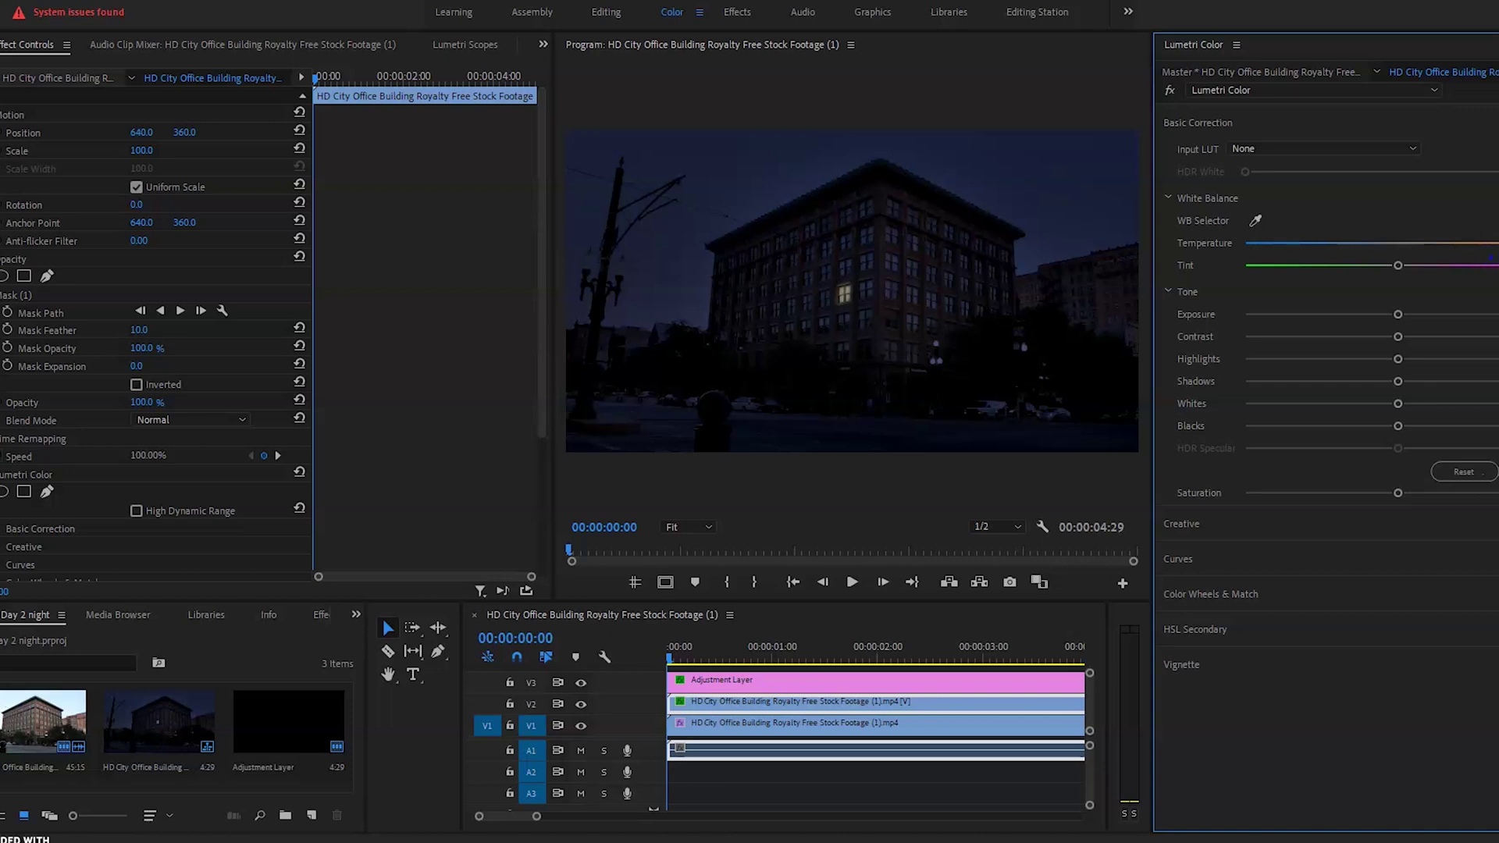
pyautogui.moveTo(1397, 493); pyautogui.dragTo(1370, 495)
pyautogui.moveTo(1397, 381); pyautogui.dragTo(1401, 411)
pyautogui.moveTo(1397, 337); pyautogui.dragTo(1409, 341)
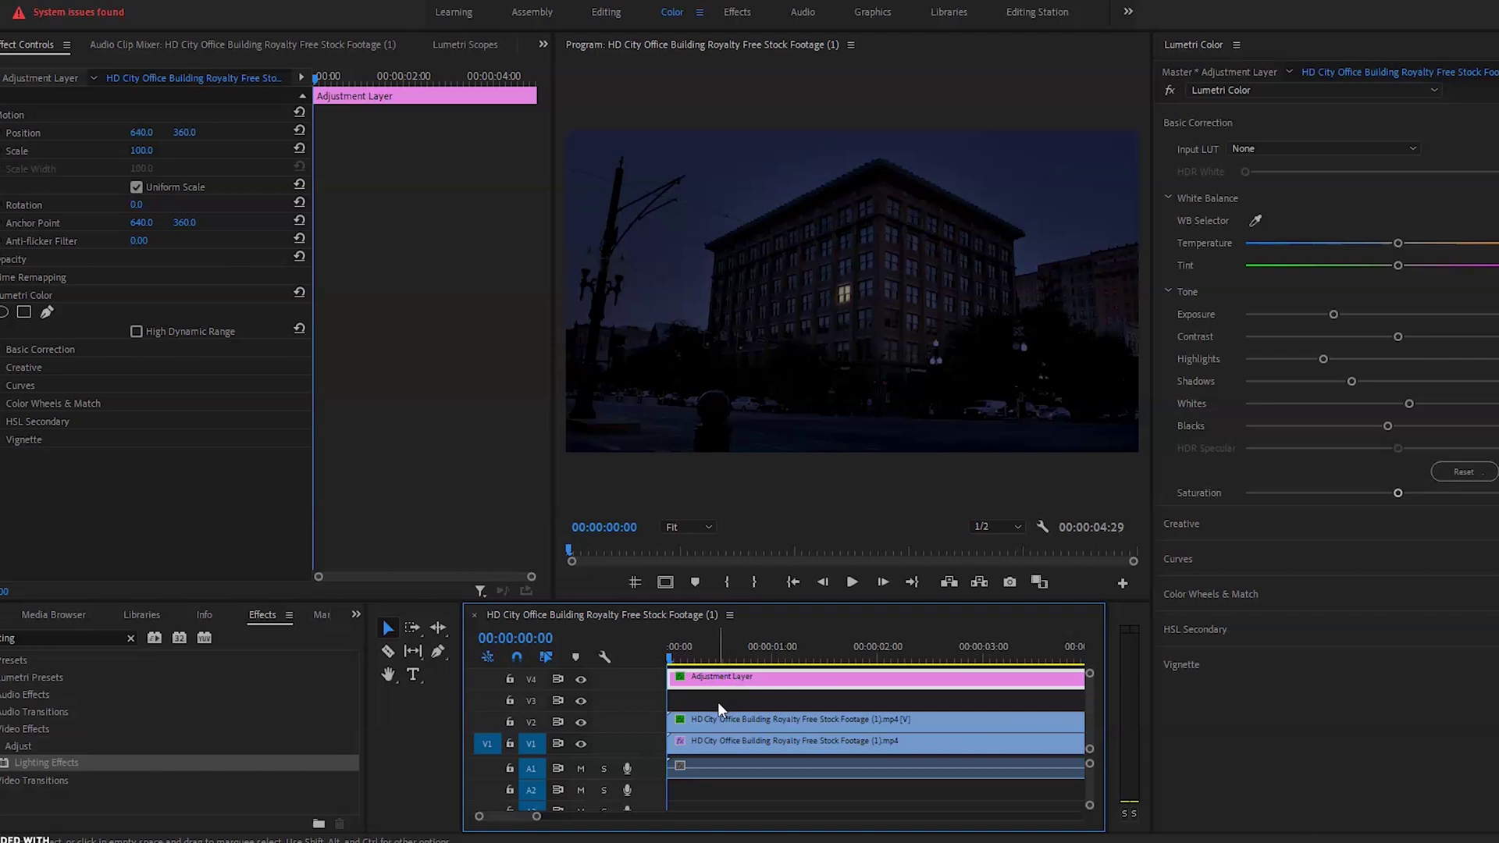
# Create a new Adjustment Layer and place it on track V3 above the footage
pyautogui.click(208, 687)
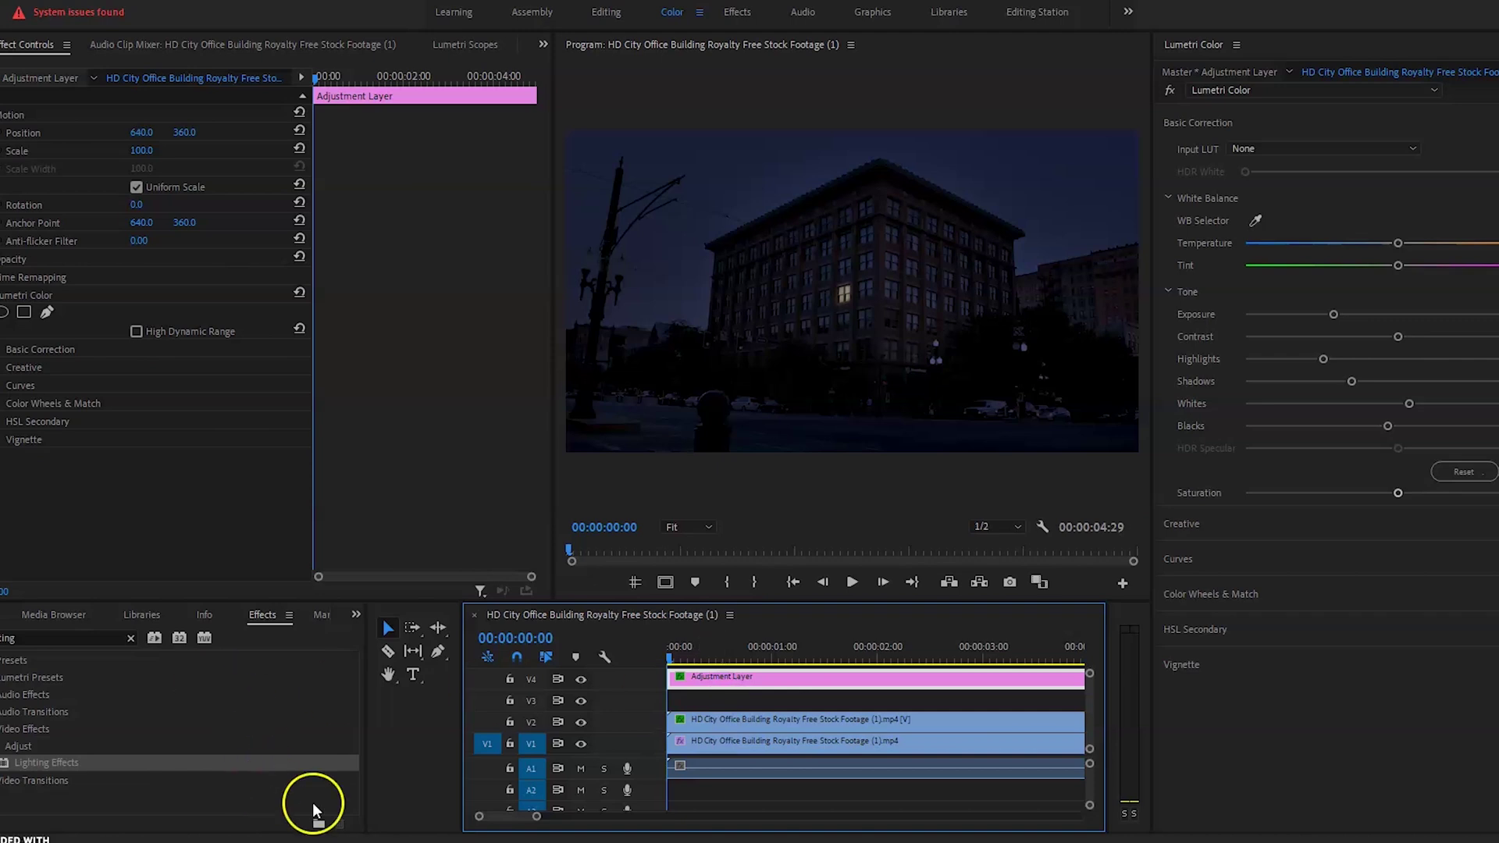
pyautogui.click(9, 614)
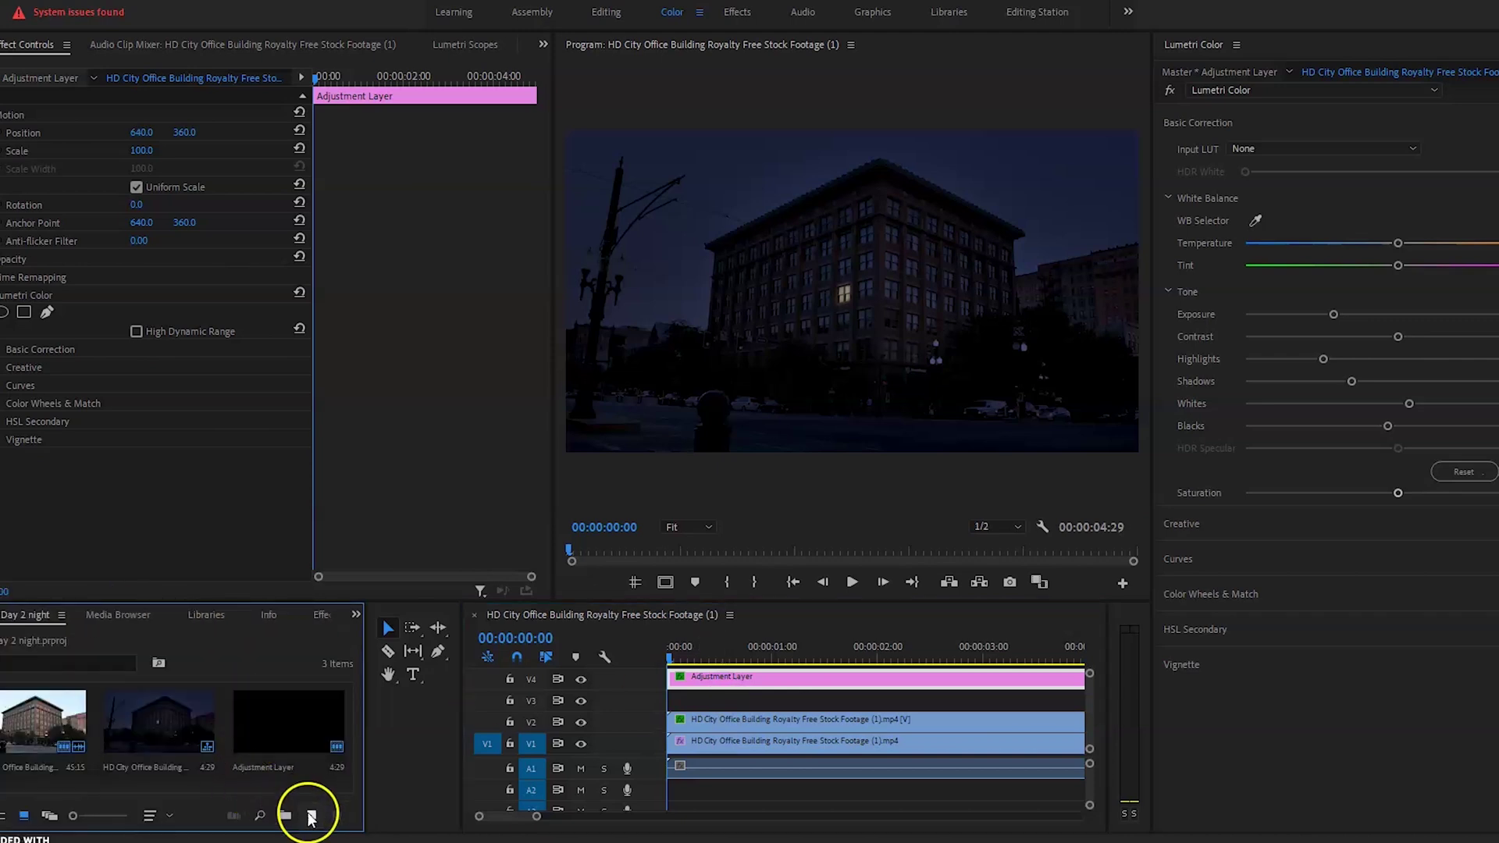
pyautogui.click(311, 815)
pyautogui.click(359, 661)
pyautogui.click(803, 468)
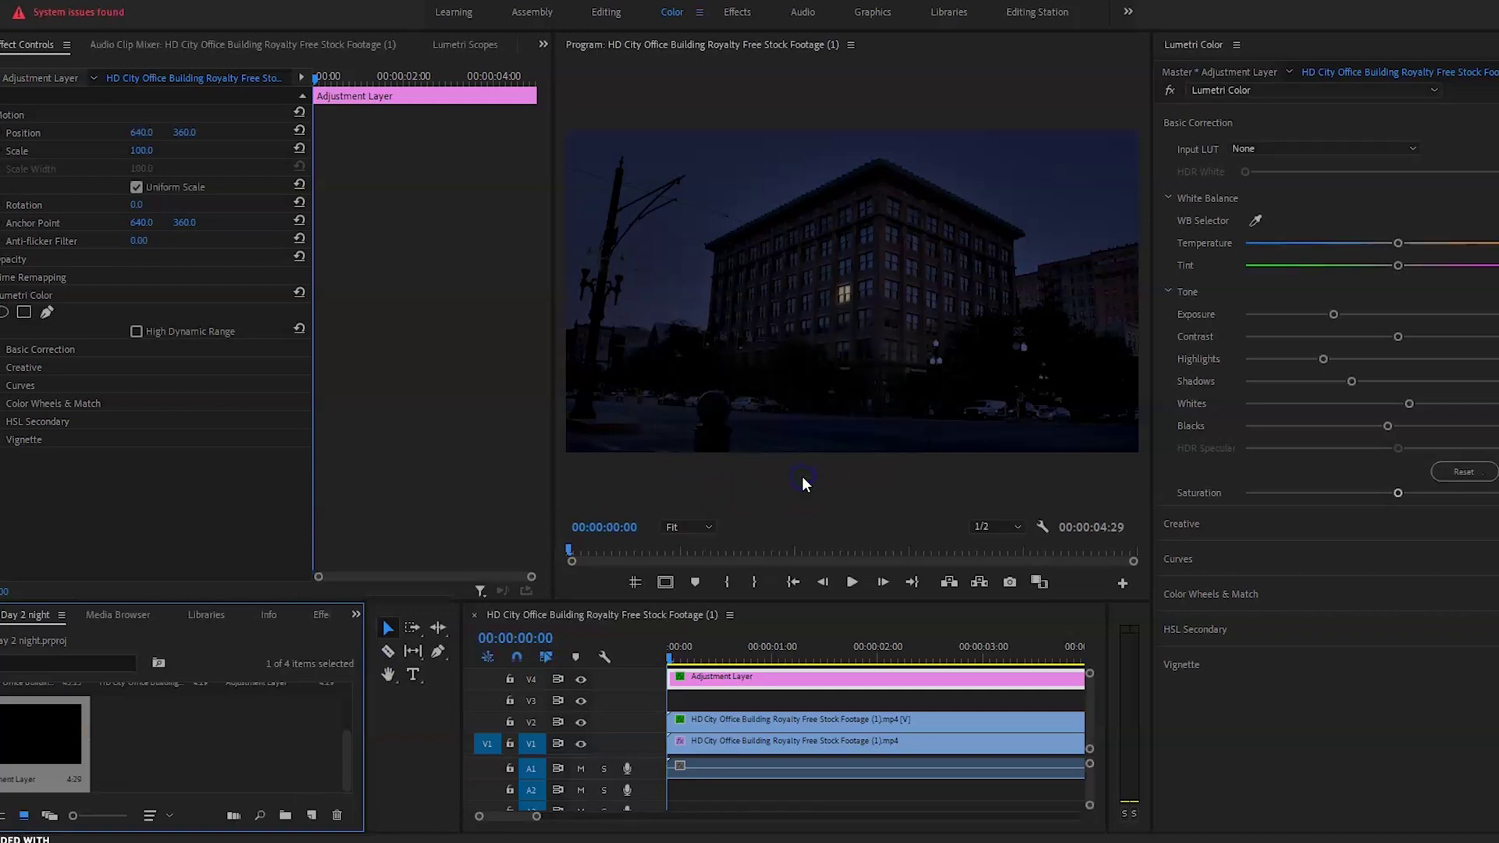
pyautogui.click(221, 525)
pyautogui.moveTo(34, 726); pyautogui.dragTo(648, 698)
pyautogui.click(713, 694)
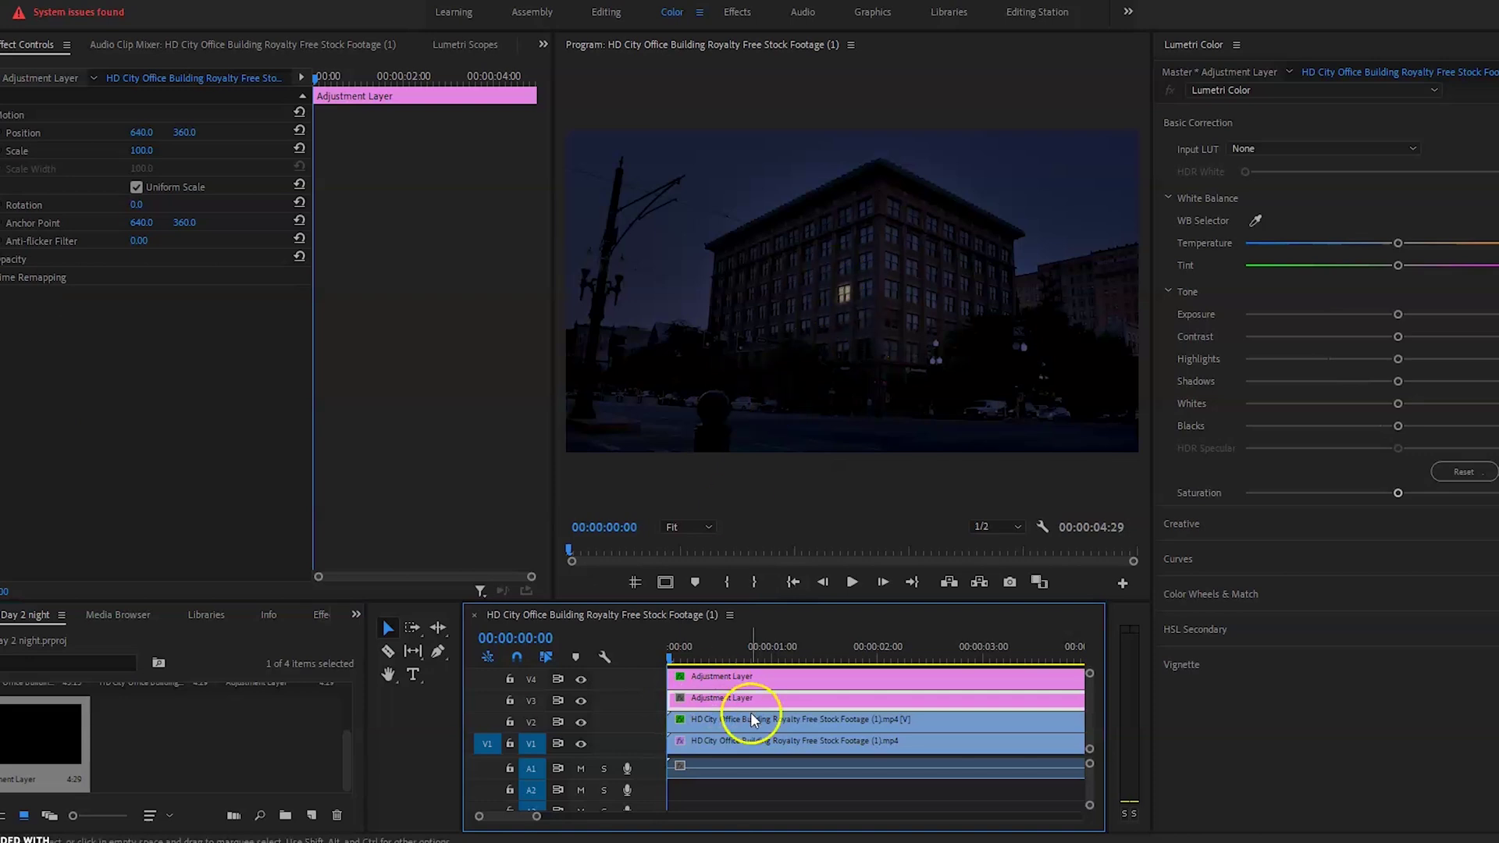
# Apply Lighting Effects to the new adjustment layer on V3
pyautogui.click(318, 617)
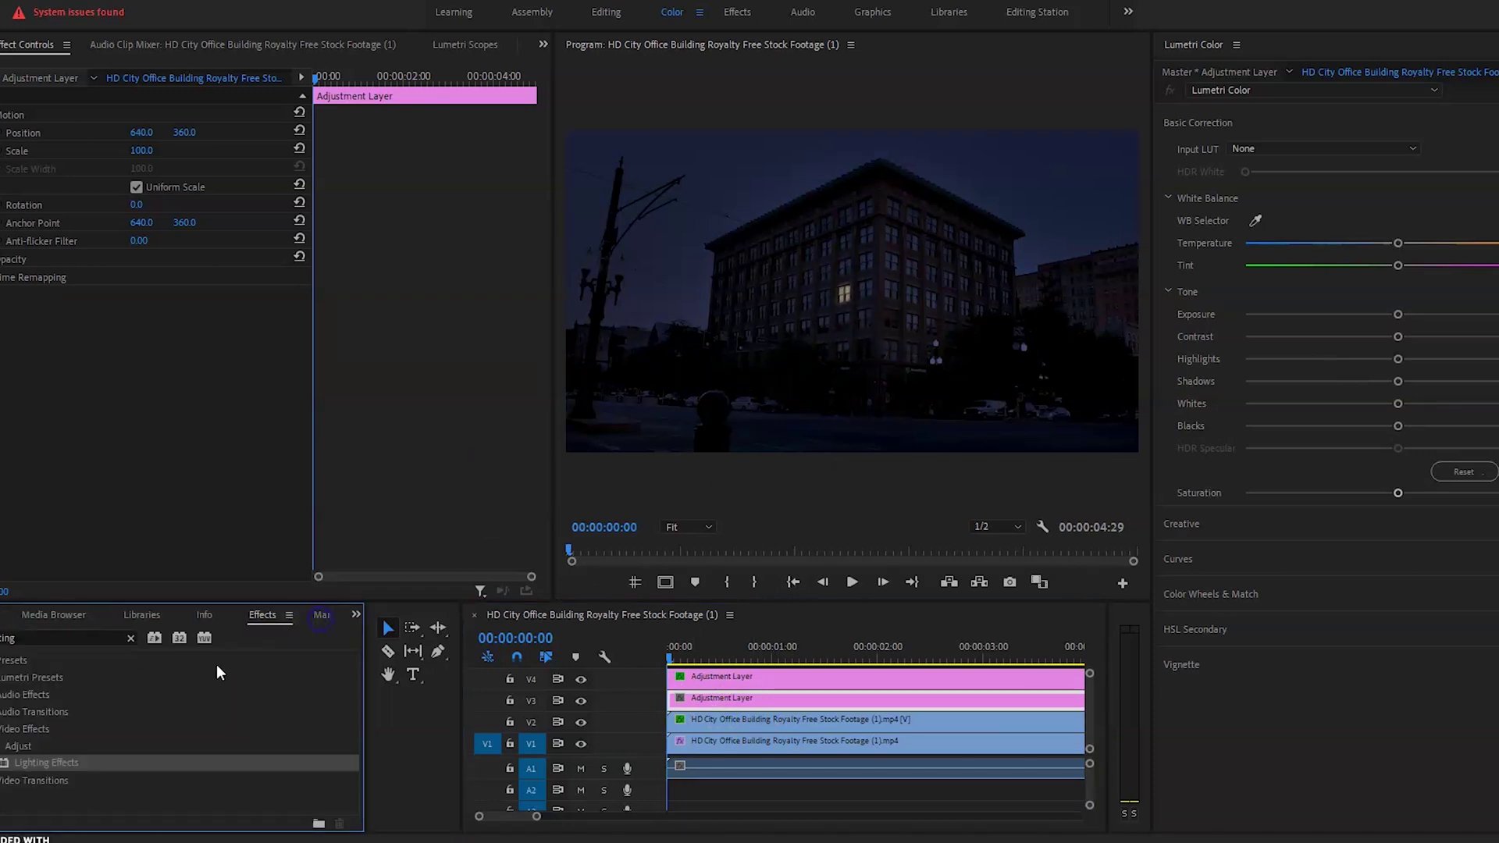
pyautogui.click(30, 783)
pyautogui.moveTo(53, 760); pyautogui.dragTo(757, 702)
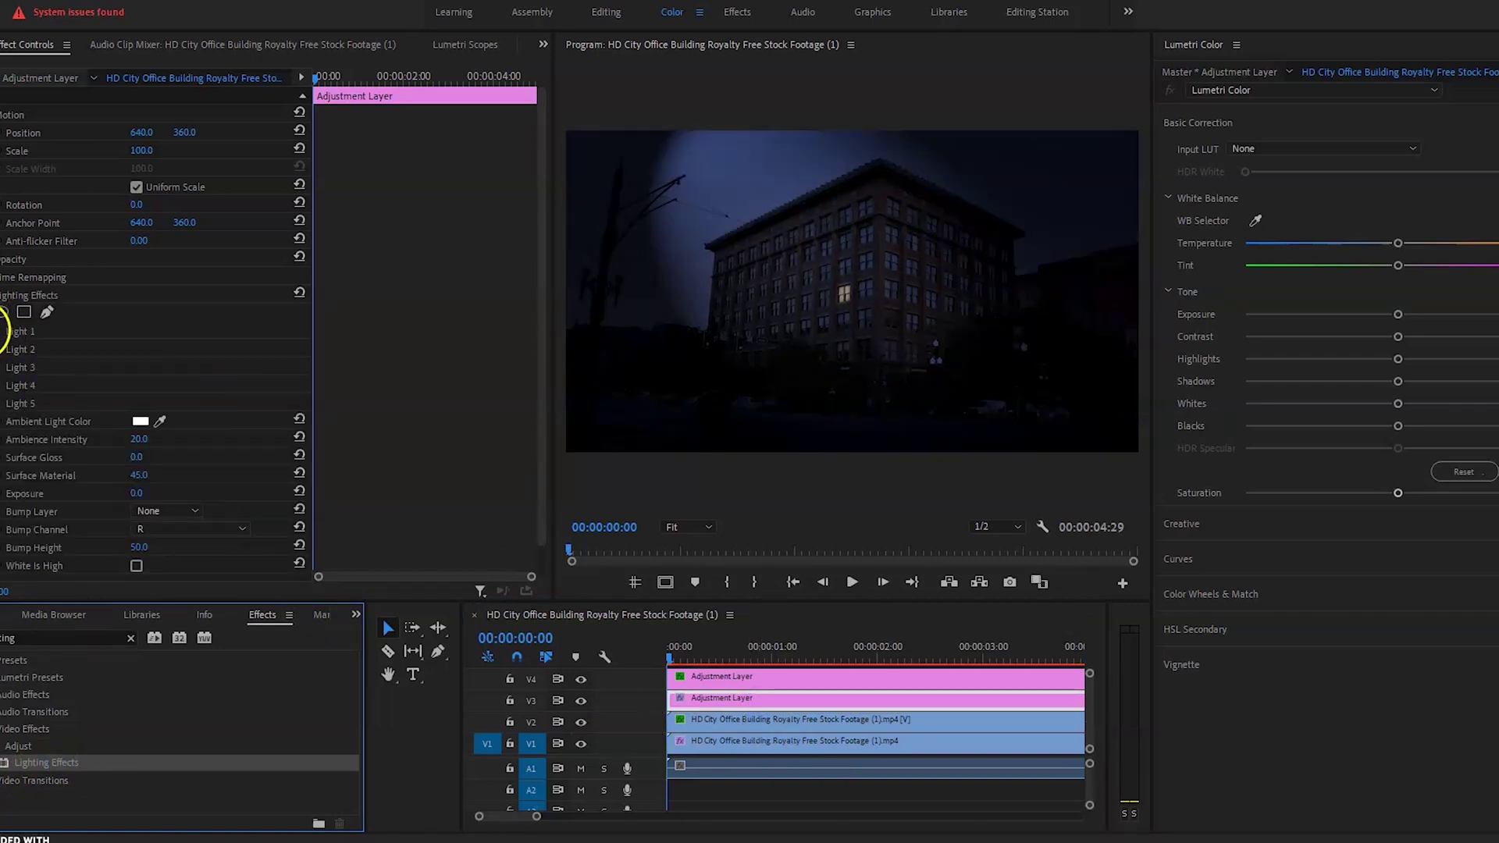
# Expand Light 1, save the project, and position the spotlight centre at 364, 223
pyautogui.click(2, 331)
pyautogui.click(27, 336)
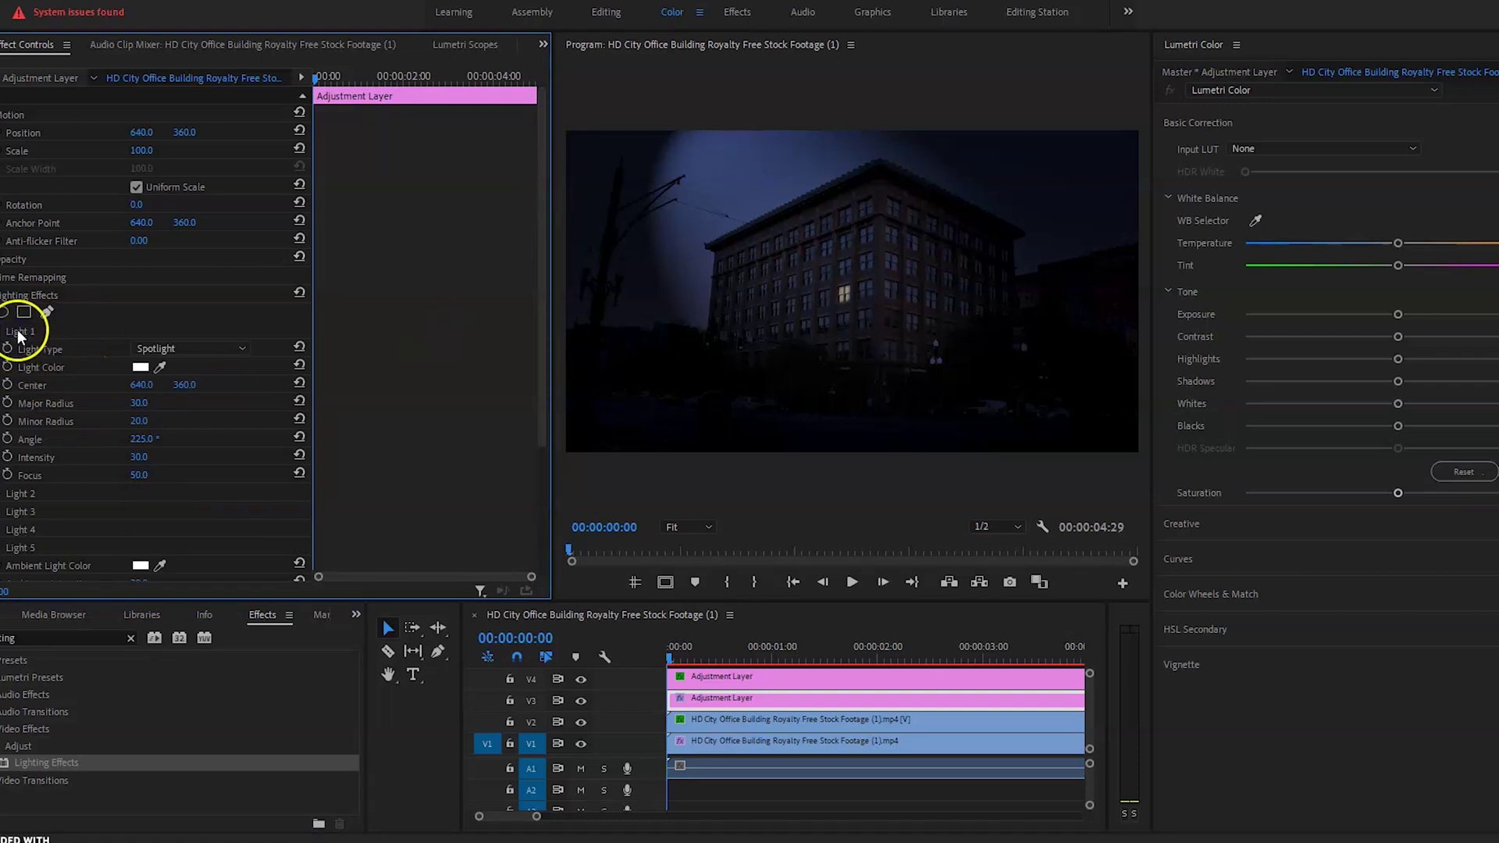
pyautogui.hotkey('ctrl', 's')
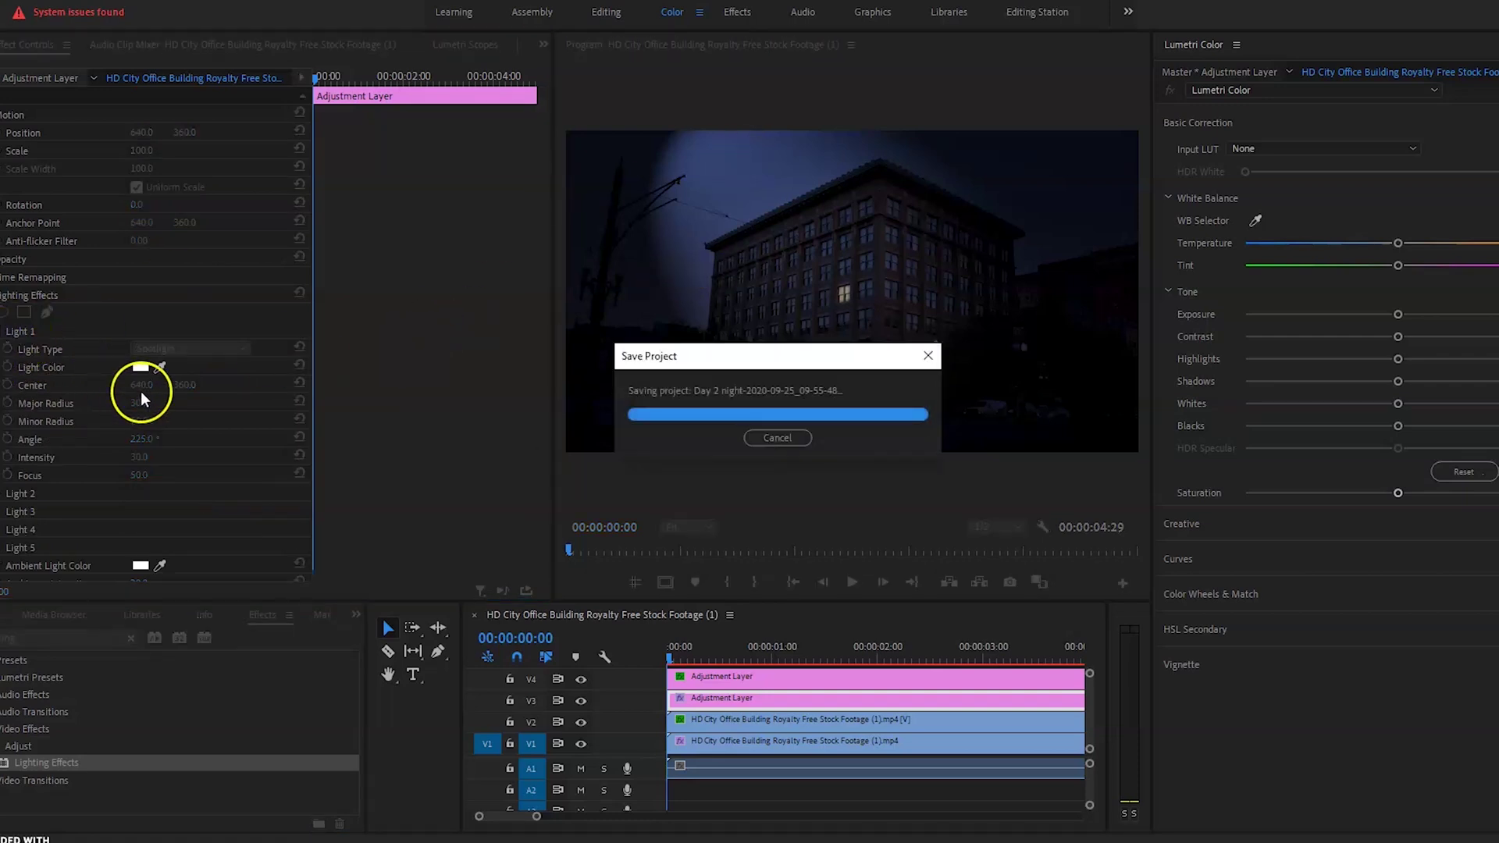
pyautogui.moveTo(142, 390)
pyautogui.mouseDown()
pyautogui.moveTo(70, 390)
pyautogui.moveTo(178, 385)
pyautogui.moveTo(134, 385)
pyautogui.mouseUp()
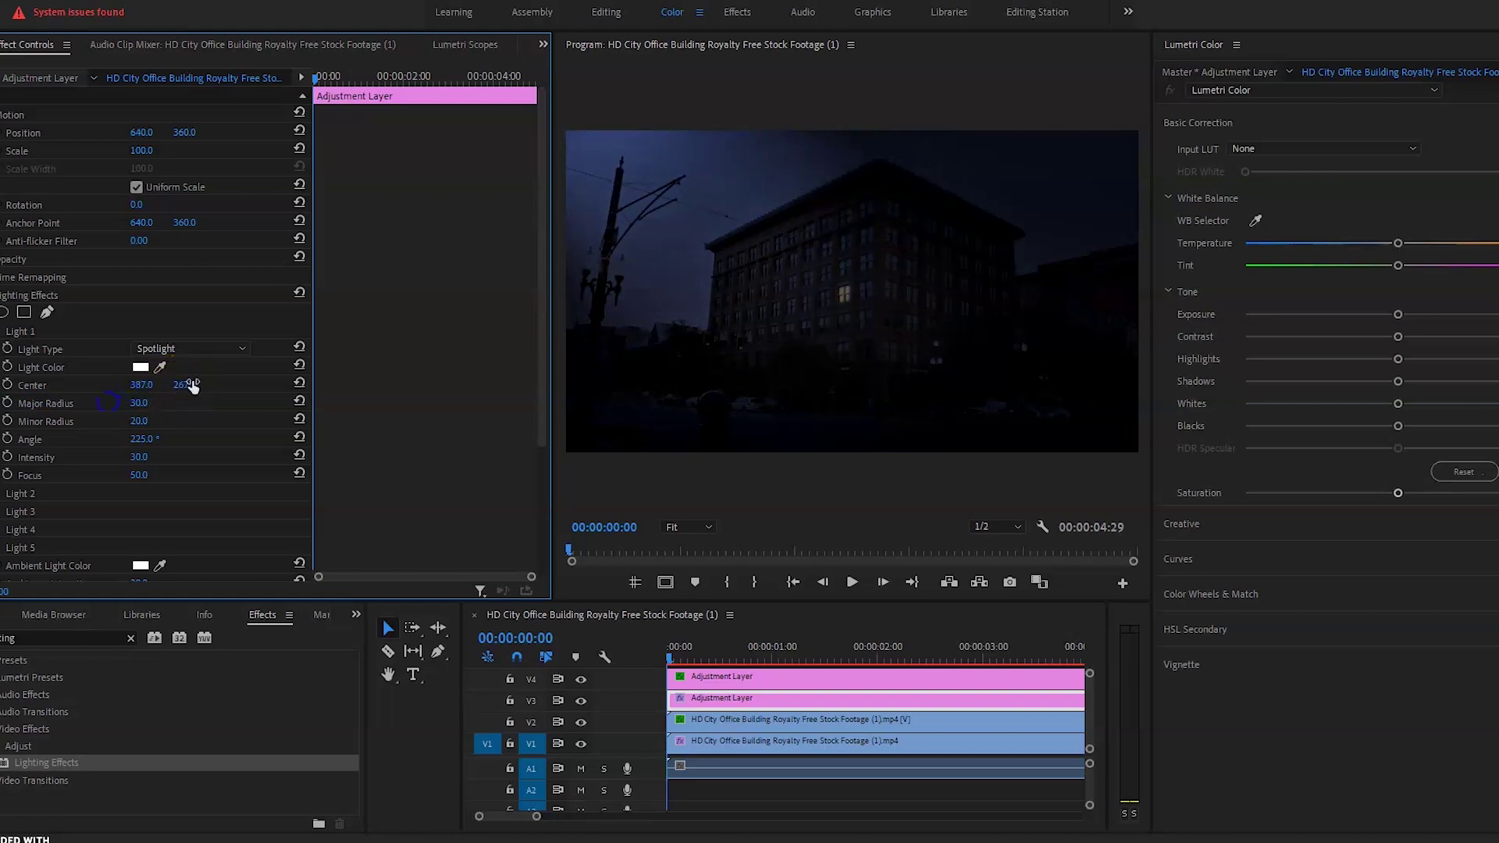
pyautogui.moveTo(183, 384); pyautogui.dragTo(171, 387)
pyautogui.click(159, 409)
pyautogui.click(142, 407)
# Give Light 1 major radius 35, minor radius 25 and intensity 15
pyautogui.moveTo(141, 408); pyautogui.dragTo(170, 404)
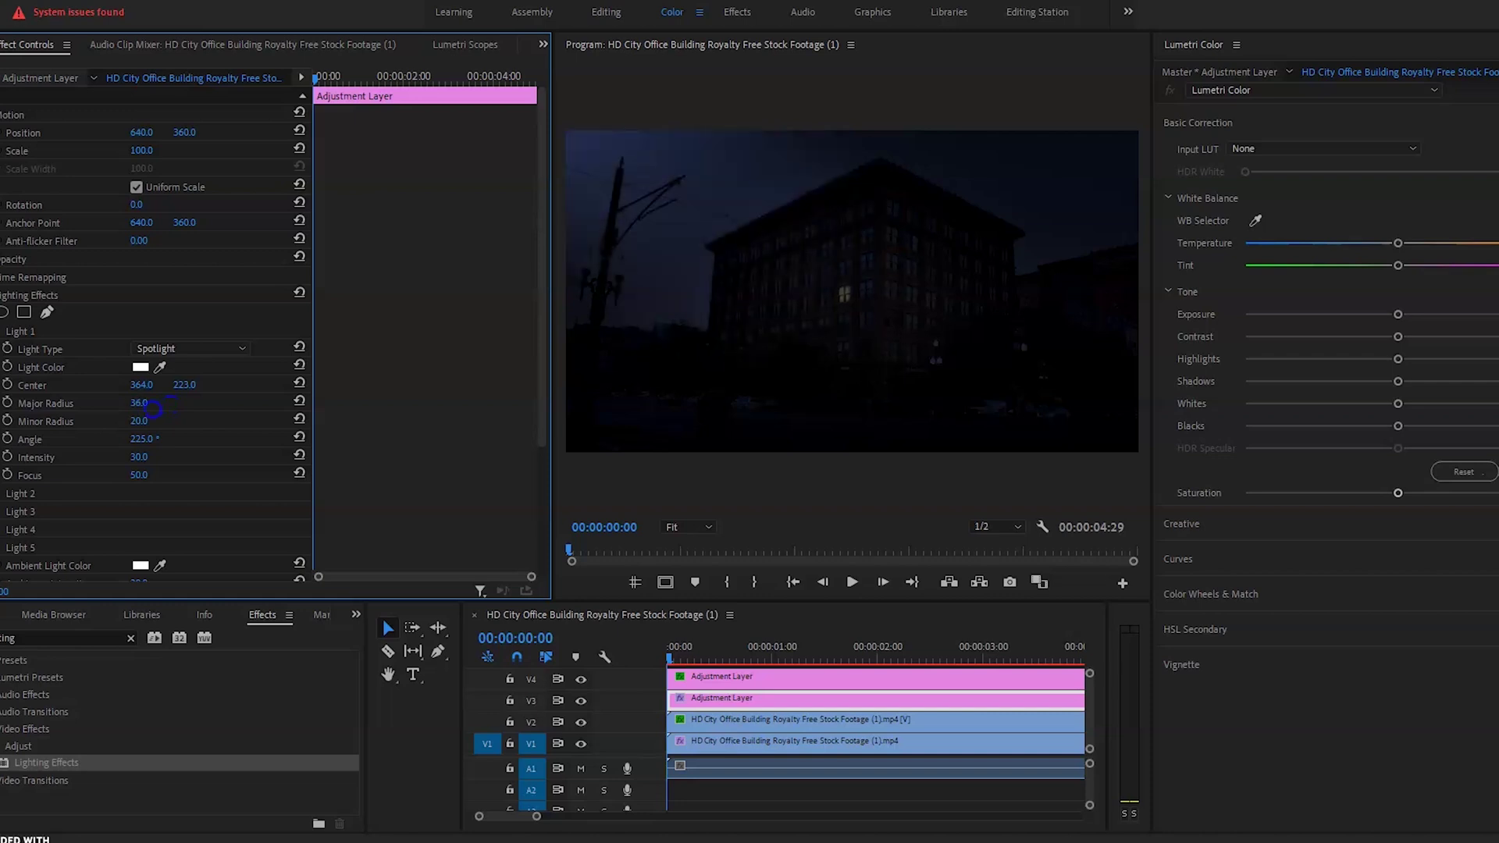
pyautogui.moveTo(152, 408); pyautogui.dragTo(145, 409)
pyautogui.click(144, 403)
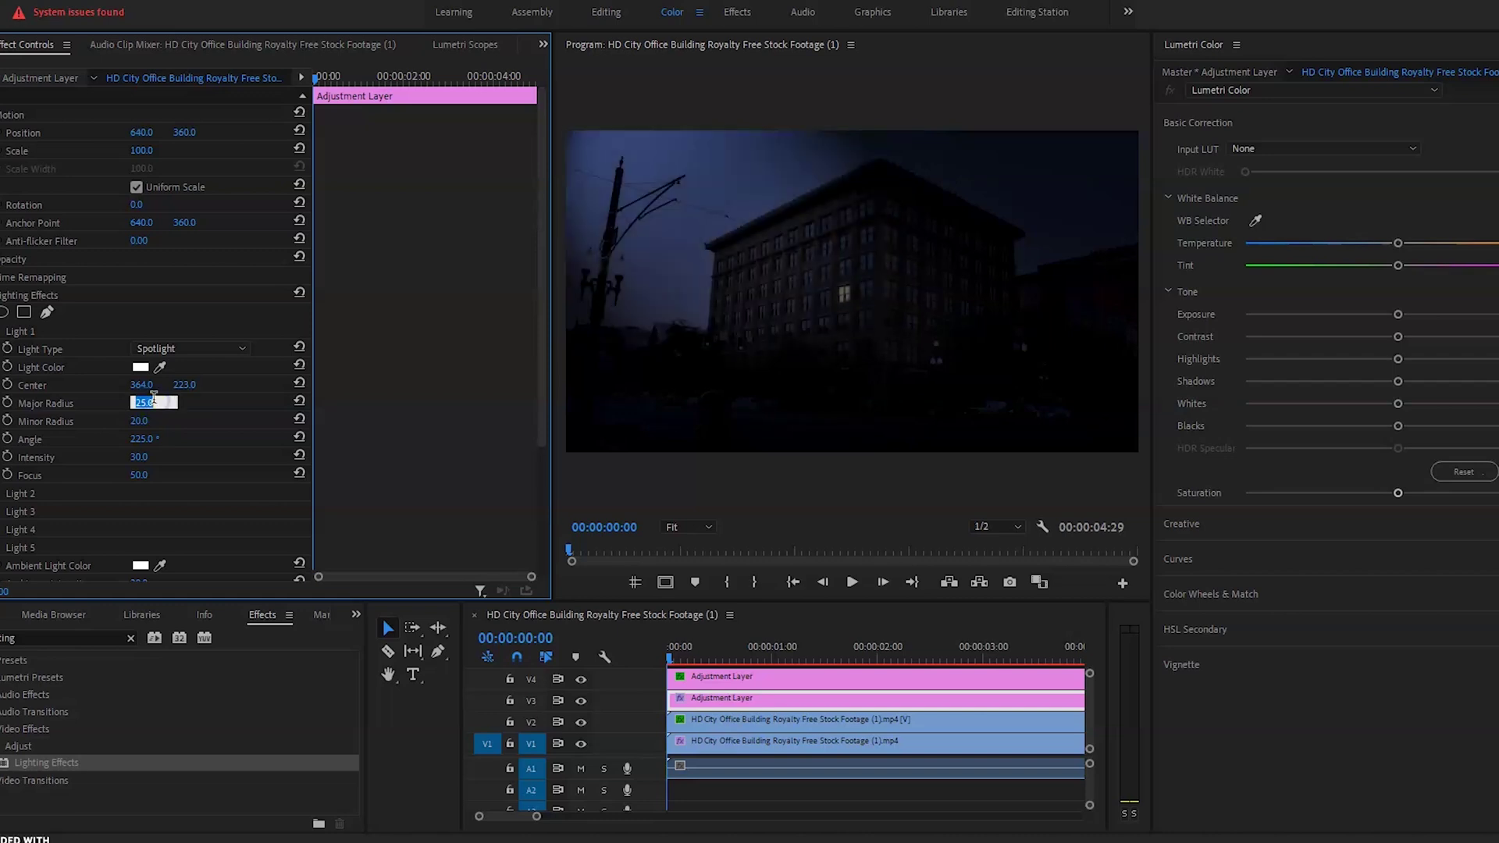
pyautogui.write('2')
pyautogui.write('5')
pyautogui.click(154, 415)
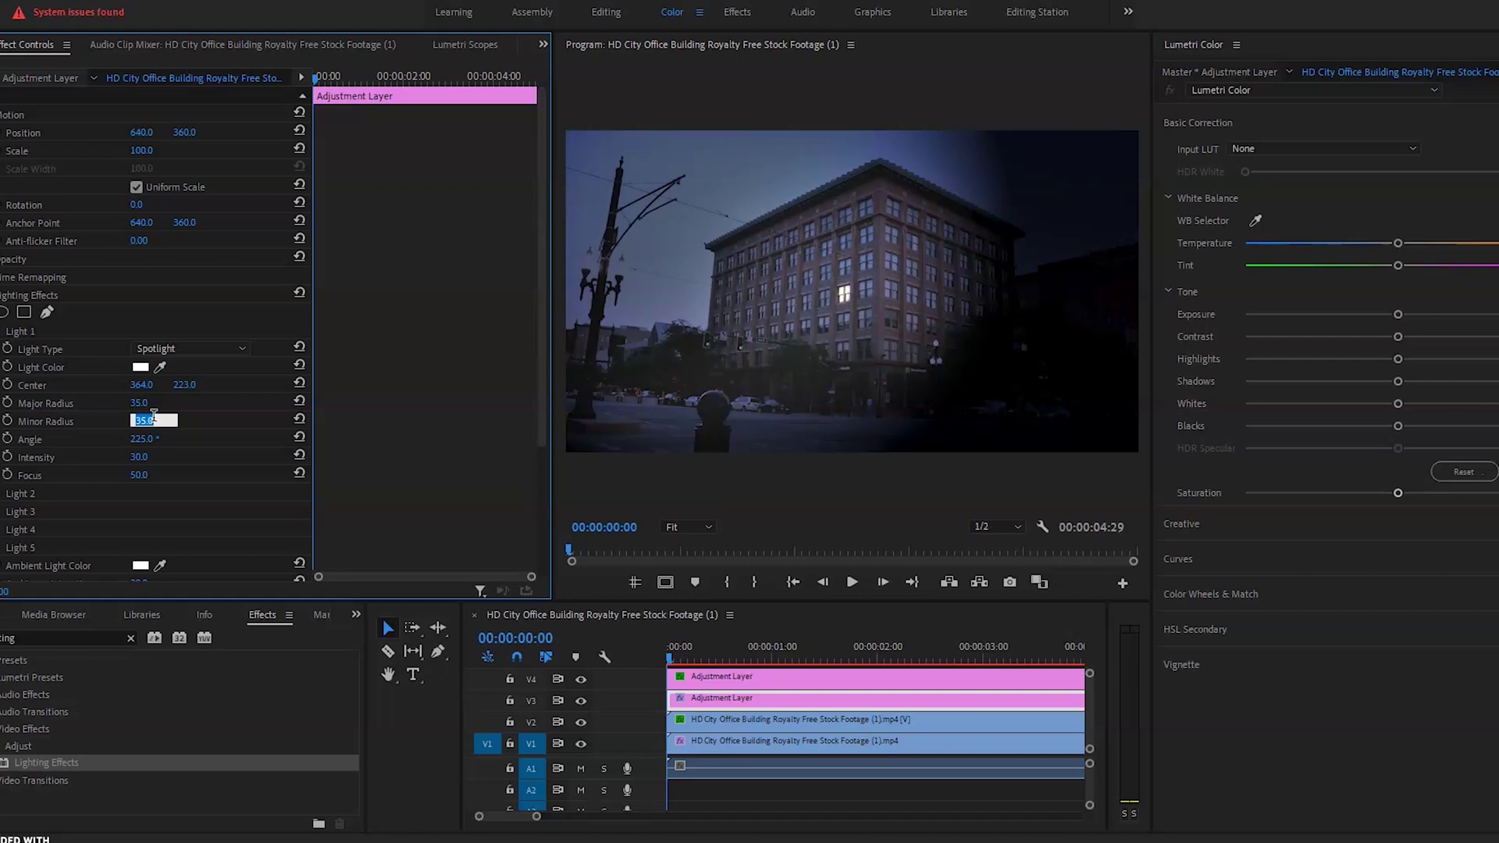
pyautogui.write('25')
pyautogui.click(150, 457)
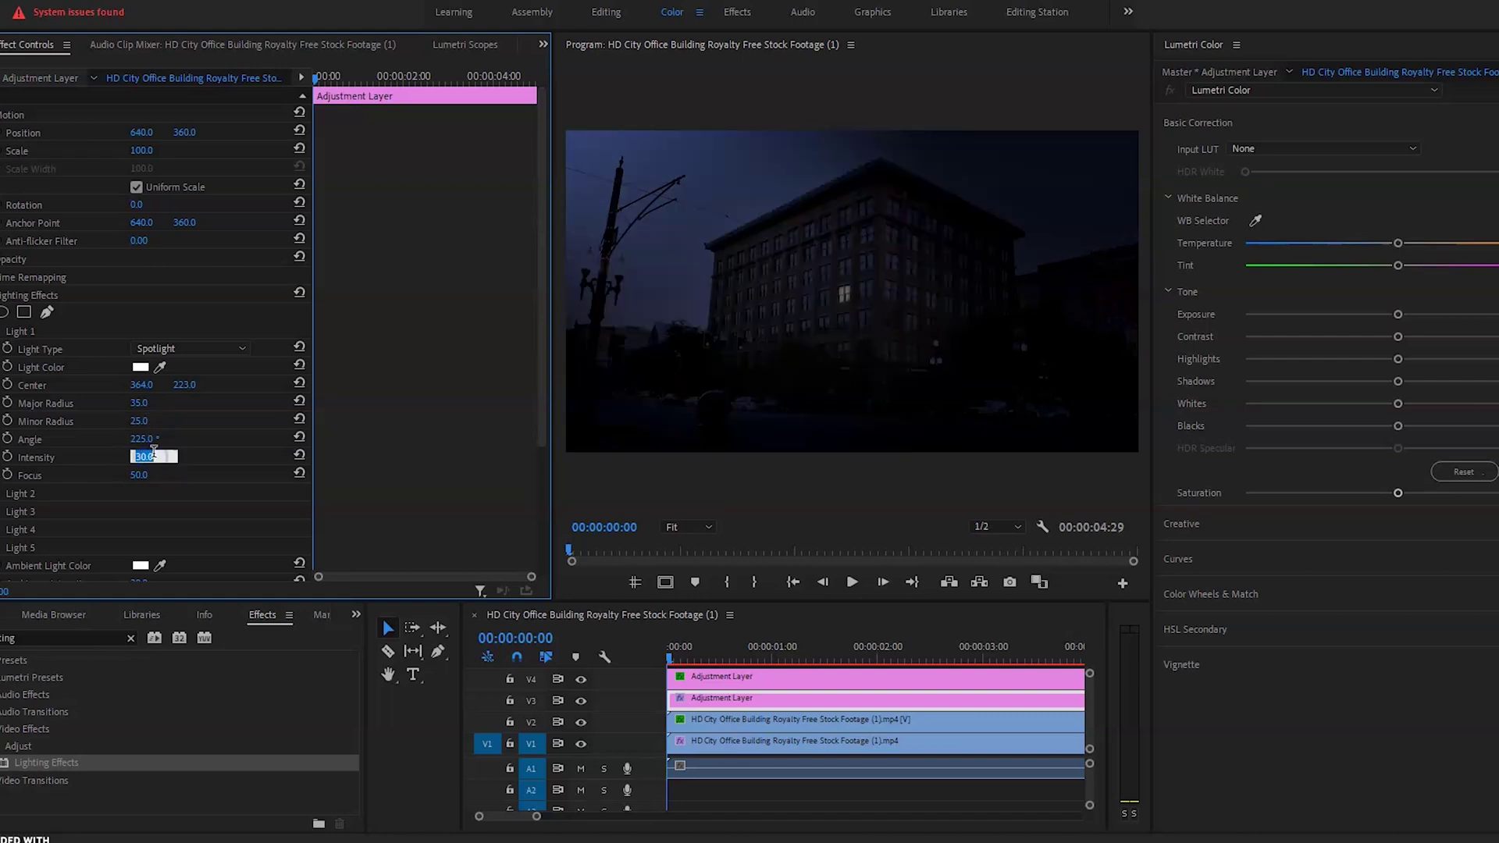
pyautogui.write('14')
pyautogui.press('BackSpace')
pyautogui.write('5')
pyautogui.press('Return')
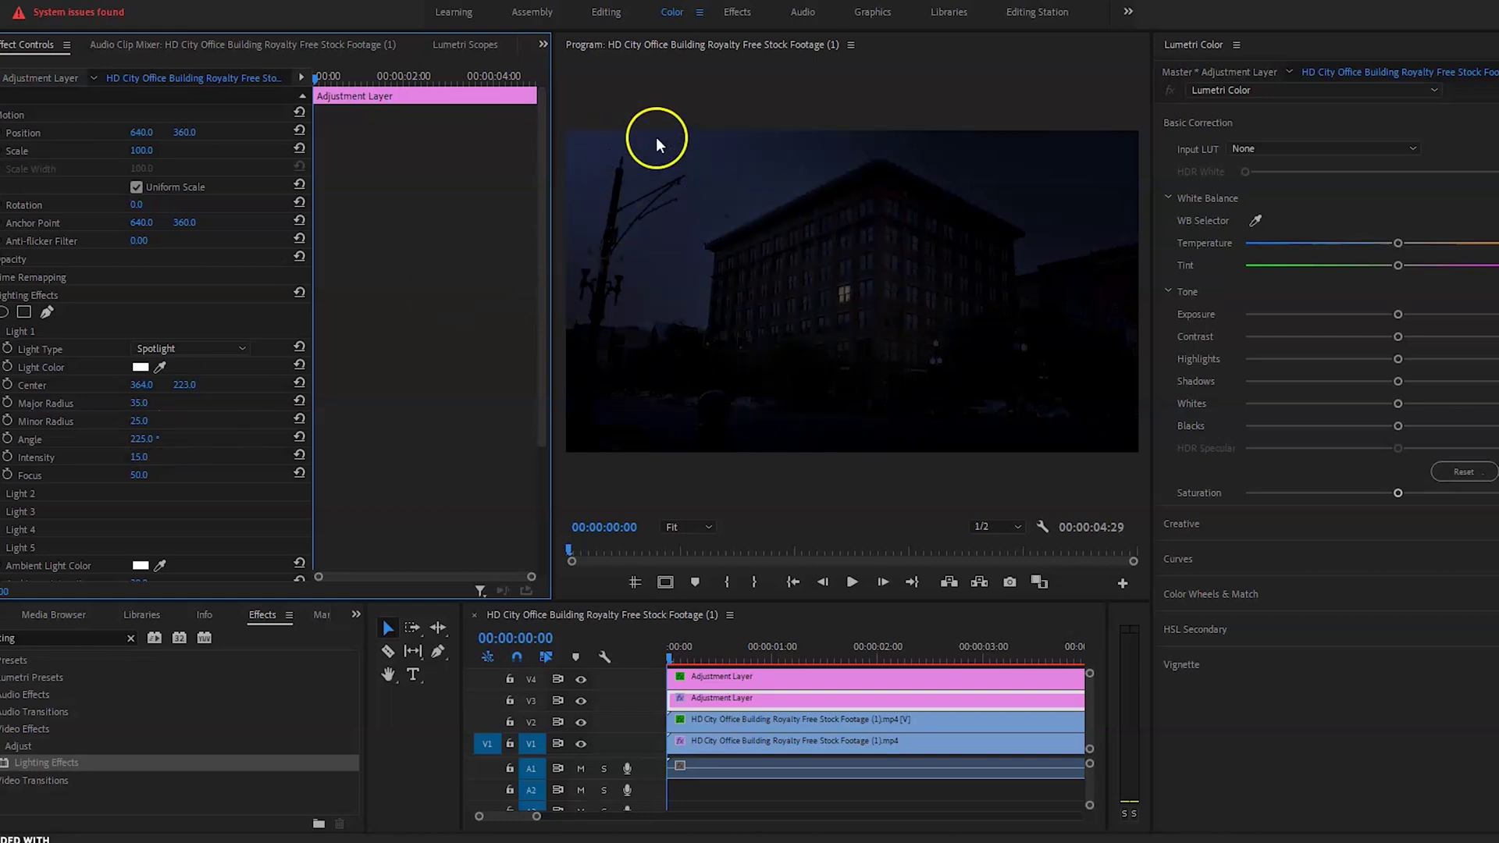
# Make Light 2 an Omni light at 614, 360 with major radius 5 and intensity 15
pyautogui.click(4, 493)
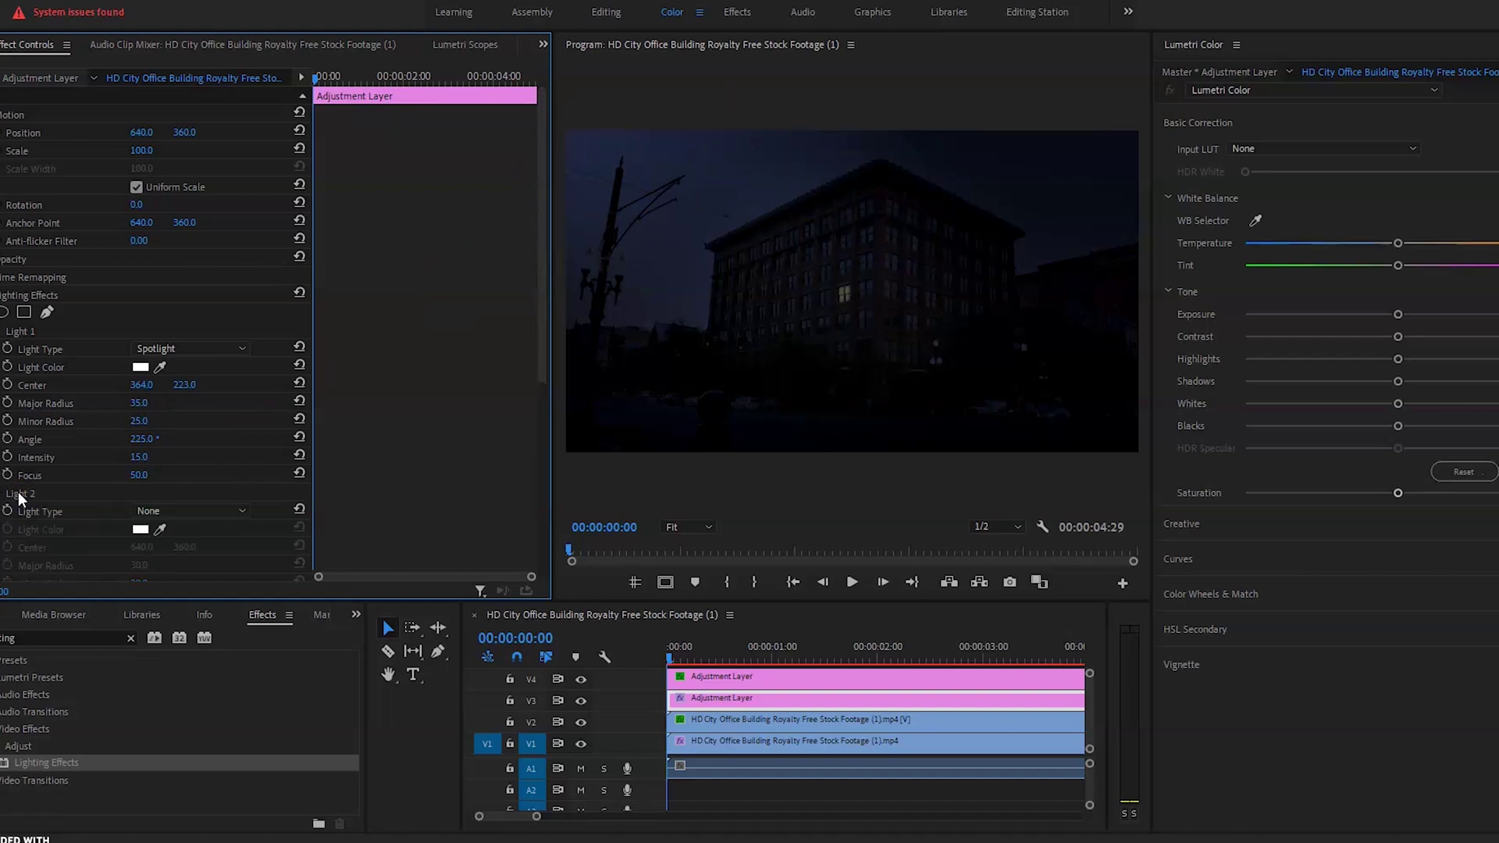
pyautogui.click(160, 509)
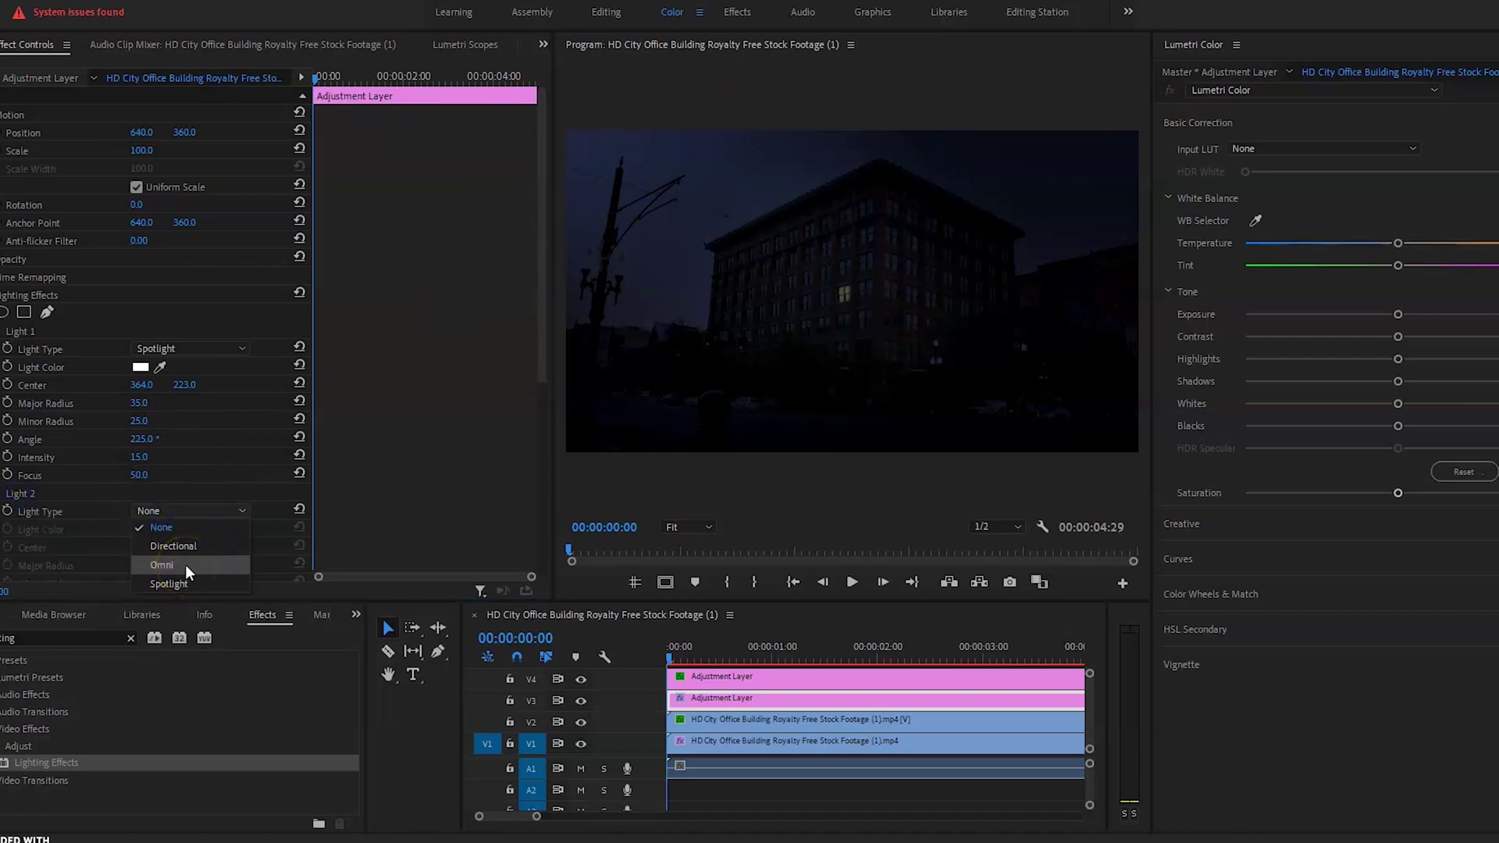
pyautogui.click(185, 565)
pyautogui.scroll(-5, 540, 339)
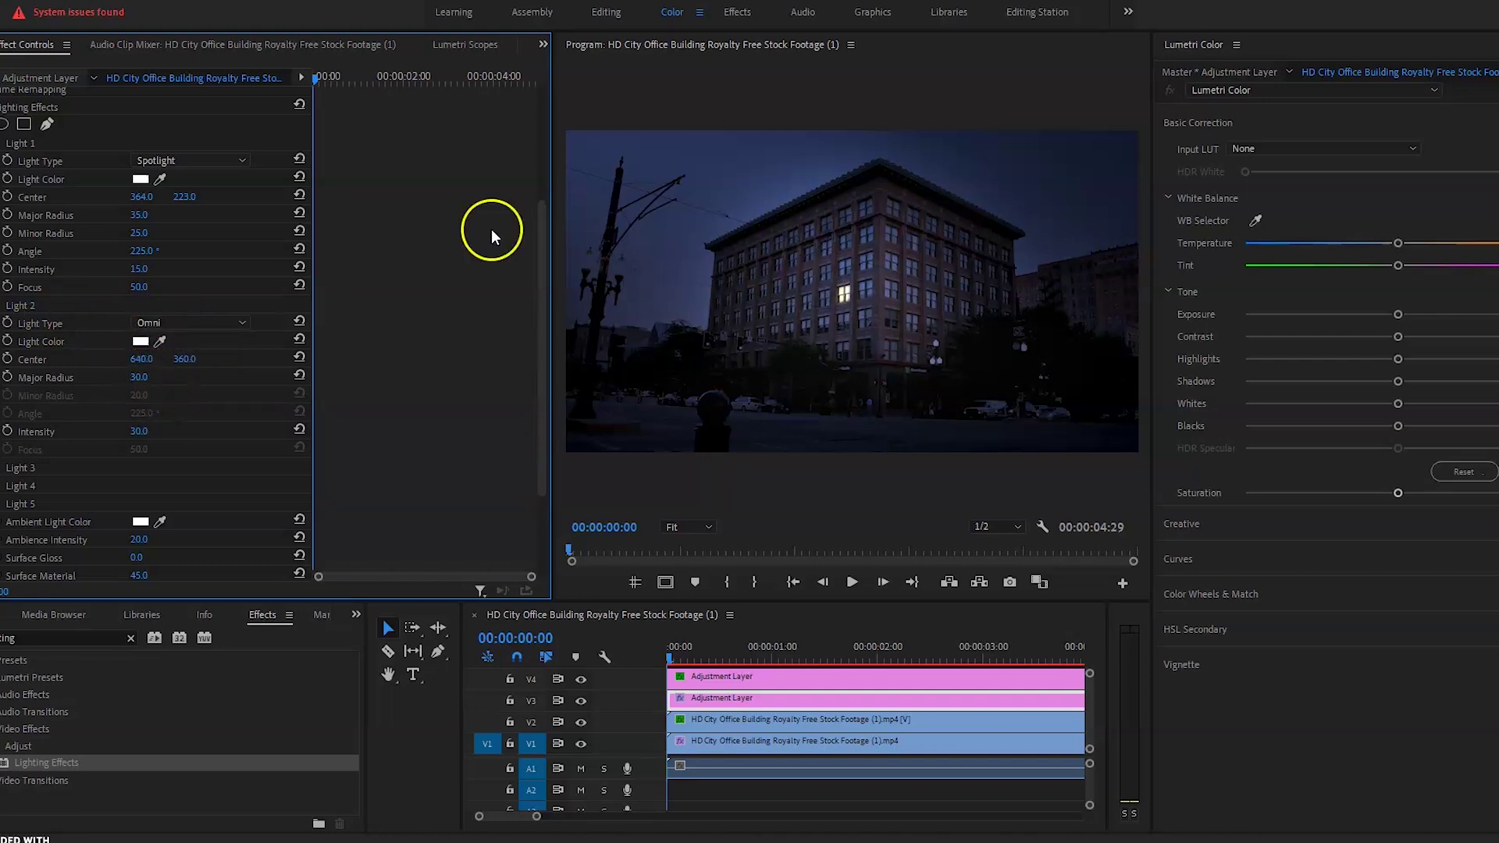
pyautogui.click(138, 377)
pyautogui.moveTo(116, 380); pyautogui.dragTo(69, 360)
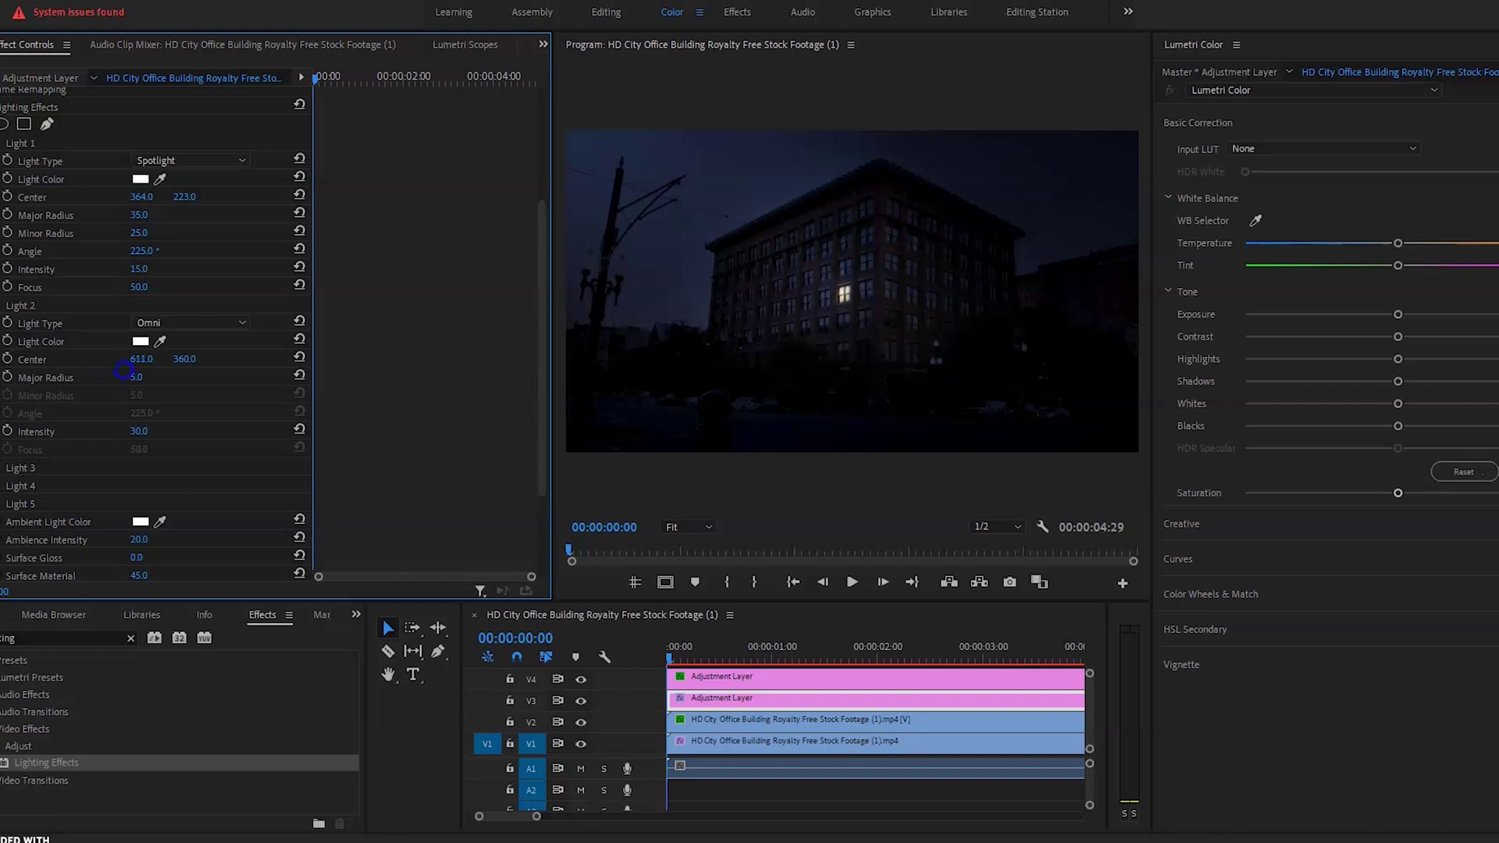
pyautogui.moveTo(125, 369); pyautogui.dragTo(140, 426)
pyautogui.click(141, 429)
pyautogui.write('15')
pyautogui.press('Return')
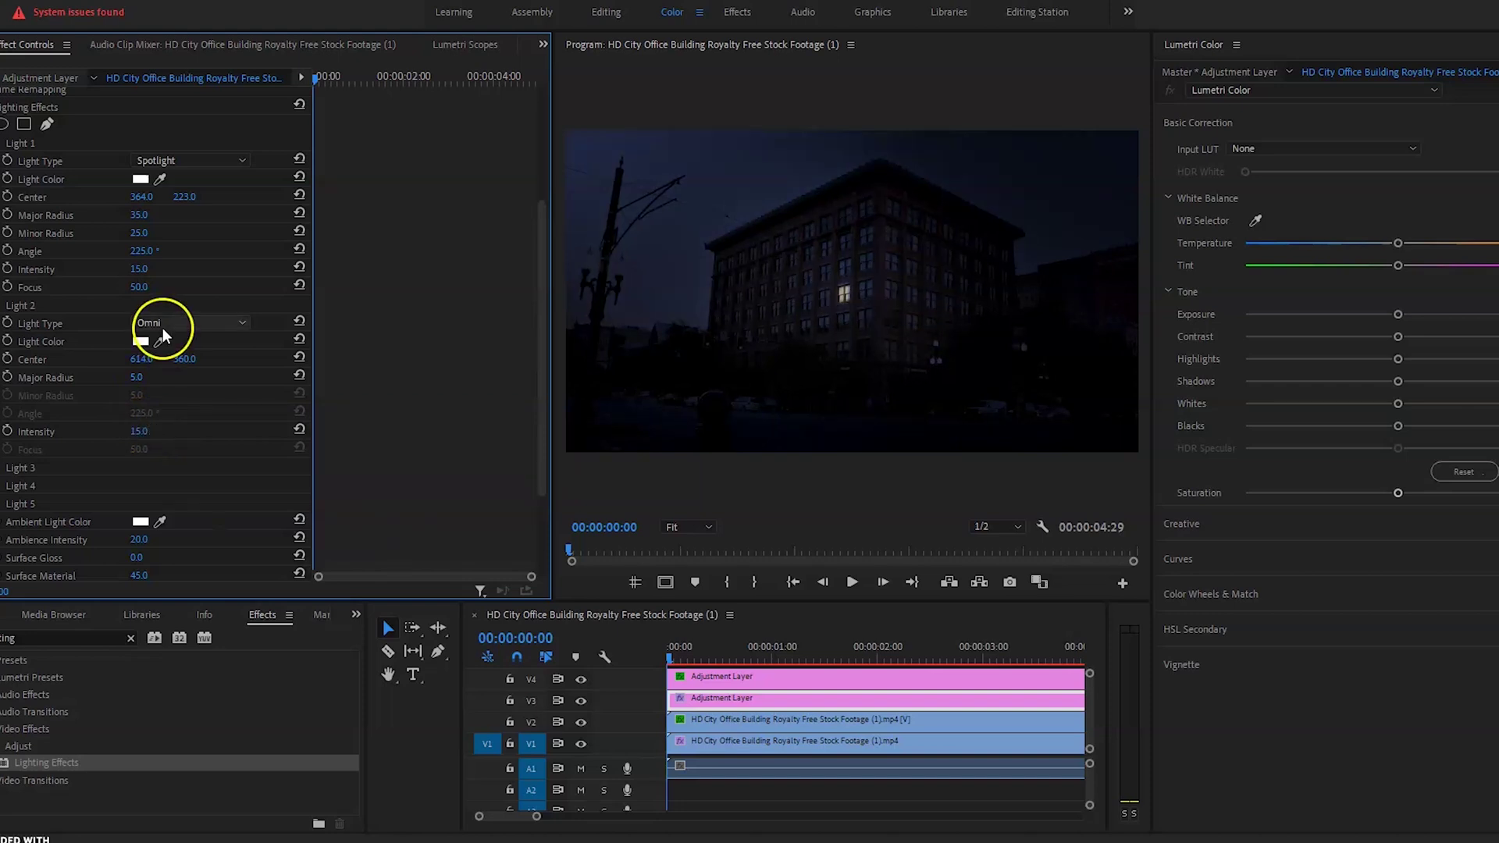
# Set Light 2's light colour to orange CC6500 for the window glow
pyautogui.click(141, 341)
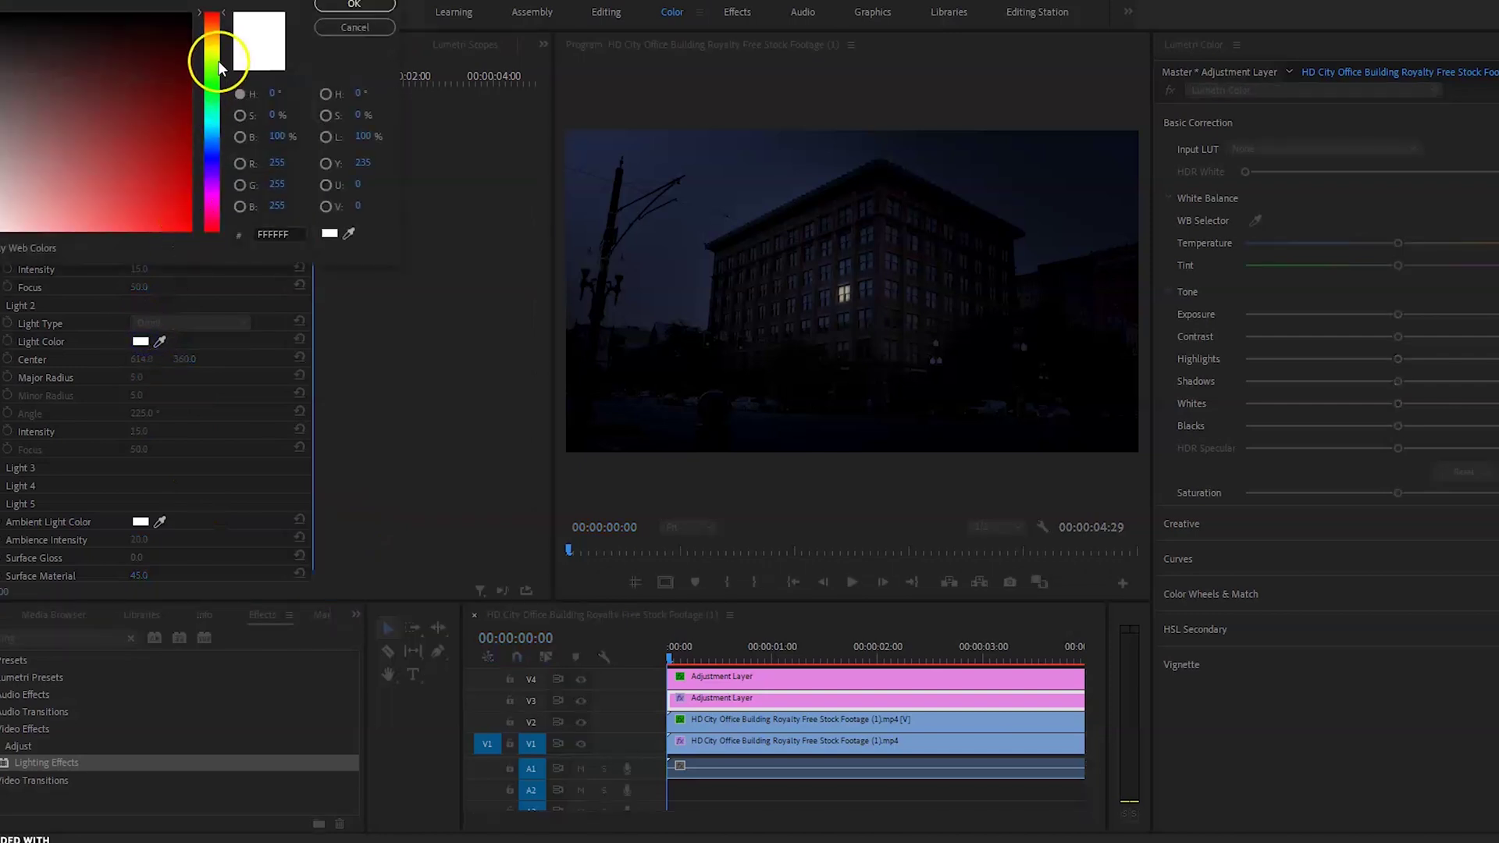
pyautogui.click(213, 44)
pyautogui.moveTo(218, 44); pyautogui.dragTo(222, 33)
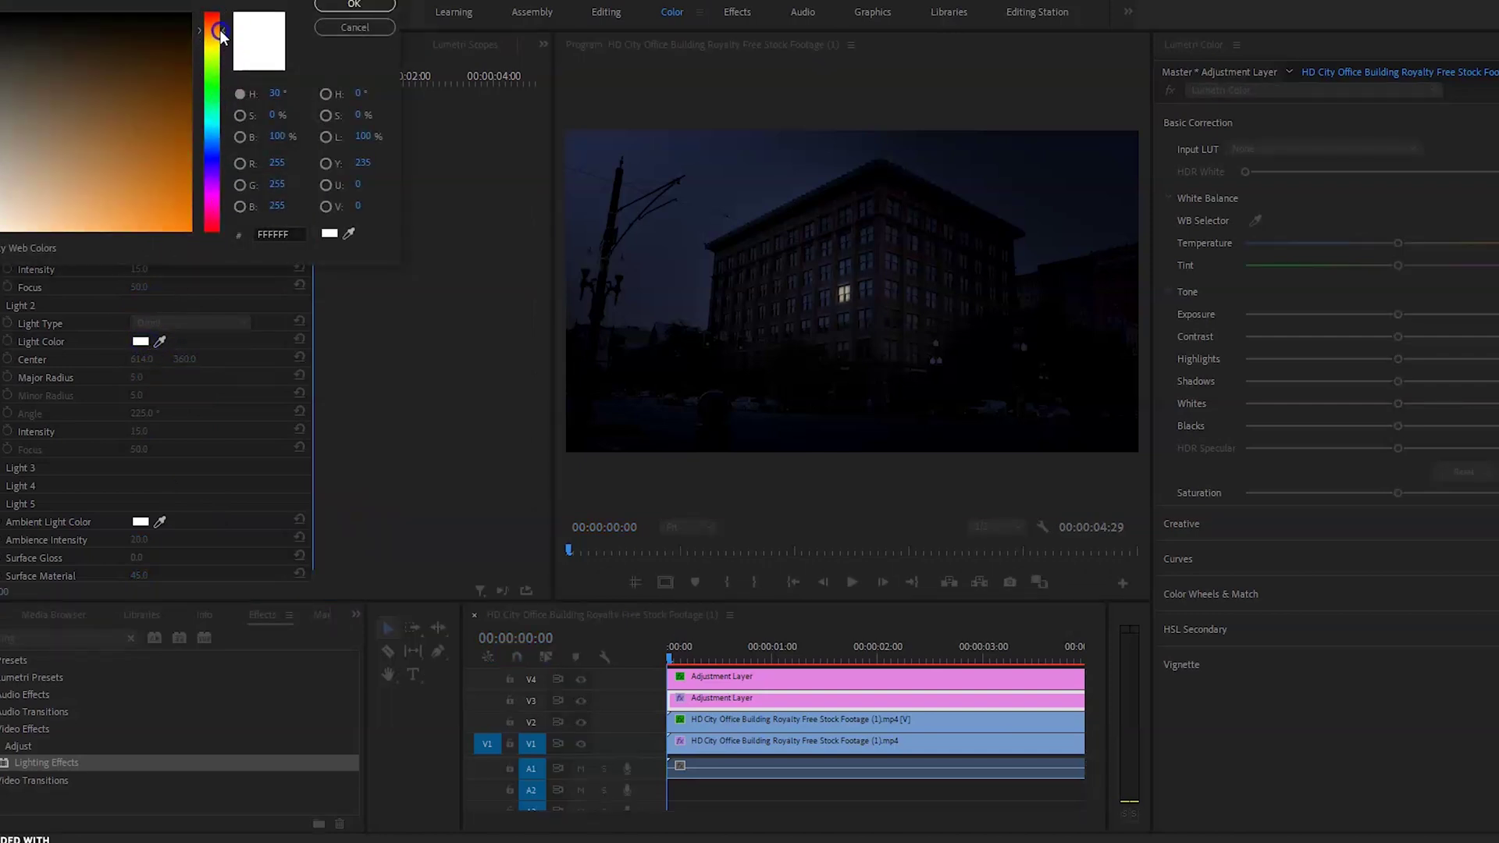
pyautogui.moveTo(161, 110); pyautogui.dragTo(197, 189)
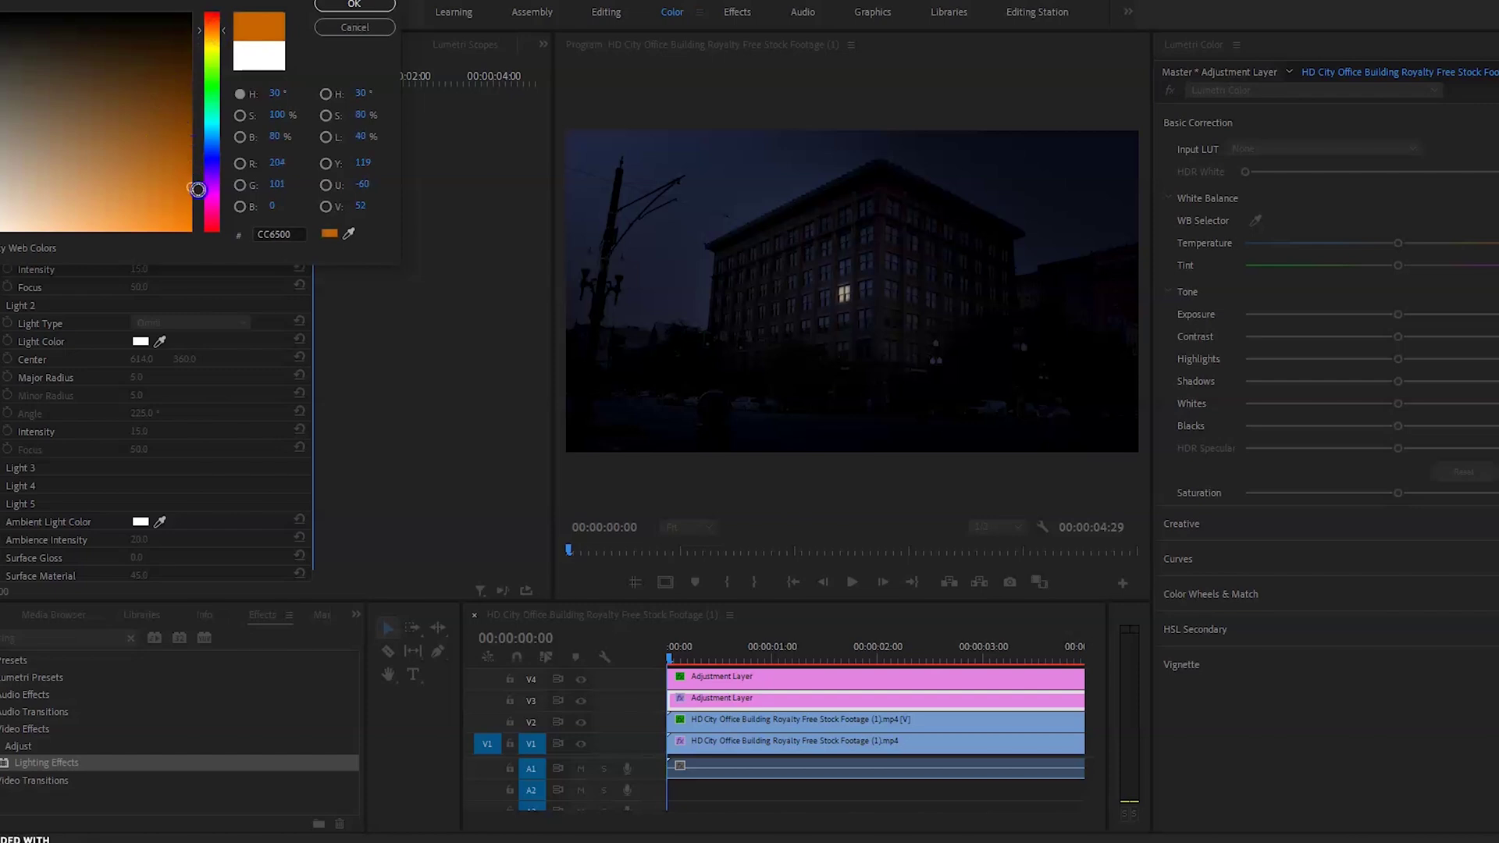
pyautogui.press('Return')
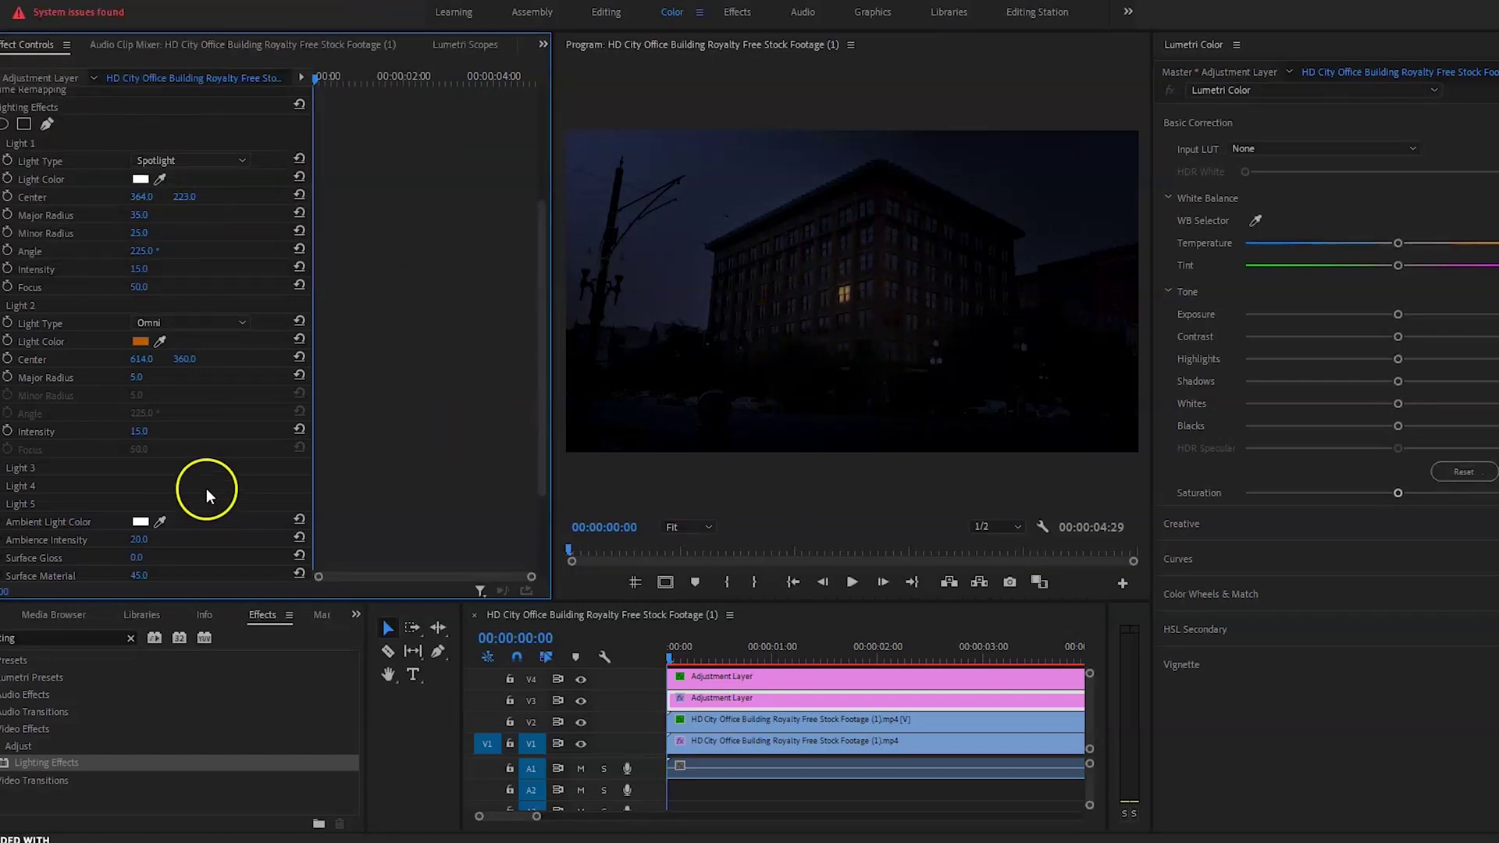
# Tint Light 1's spotlight teal, colour 00B0D0
pyautogui.click(139, 180)
pyautogui.moveTo(214, 107); pyautogui.dragTo(218, 119)
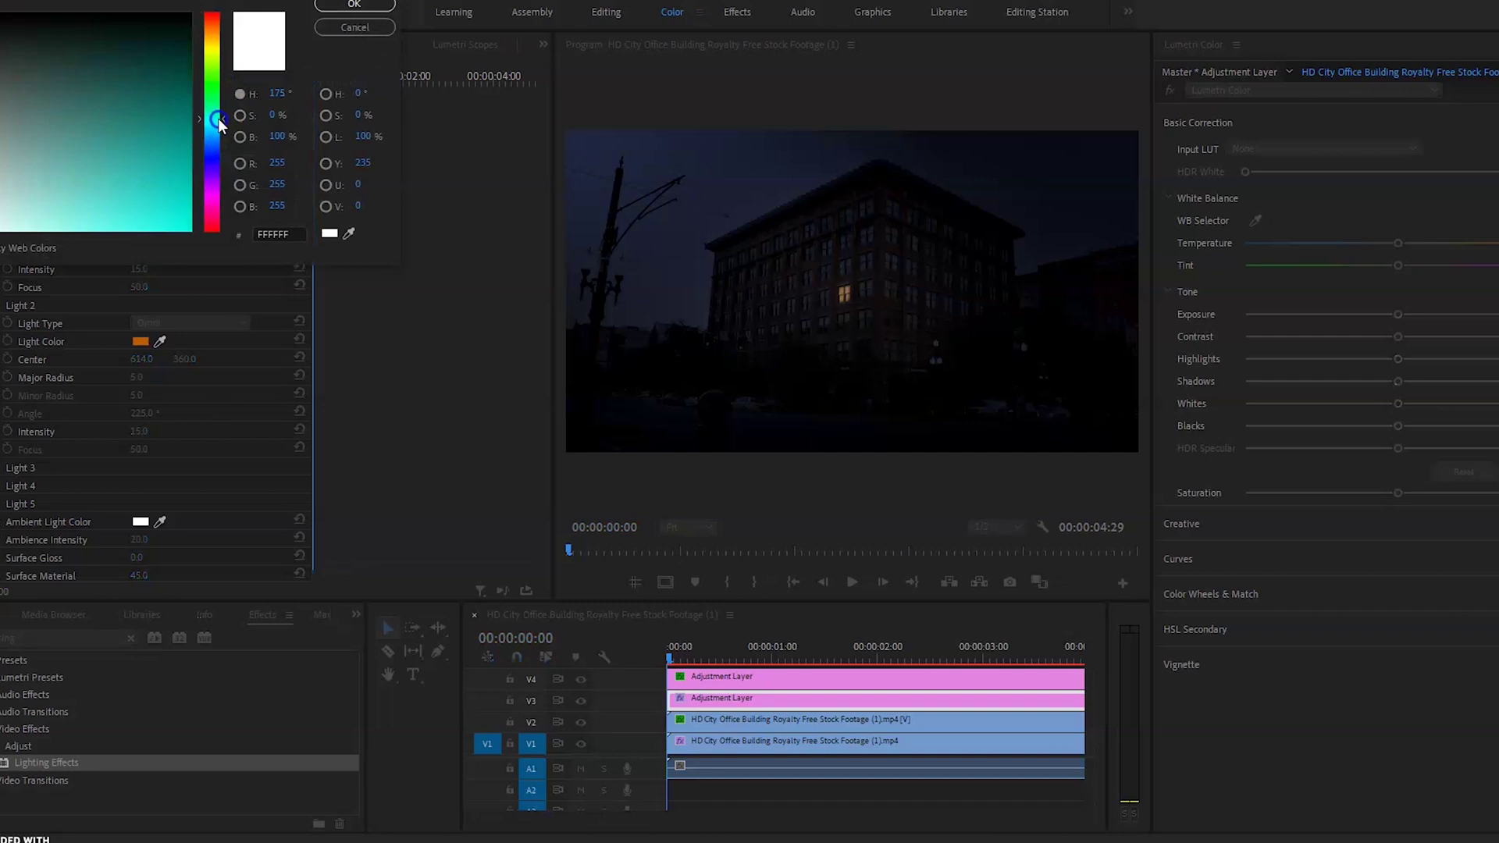
pyautogui.click(220, 125)
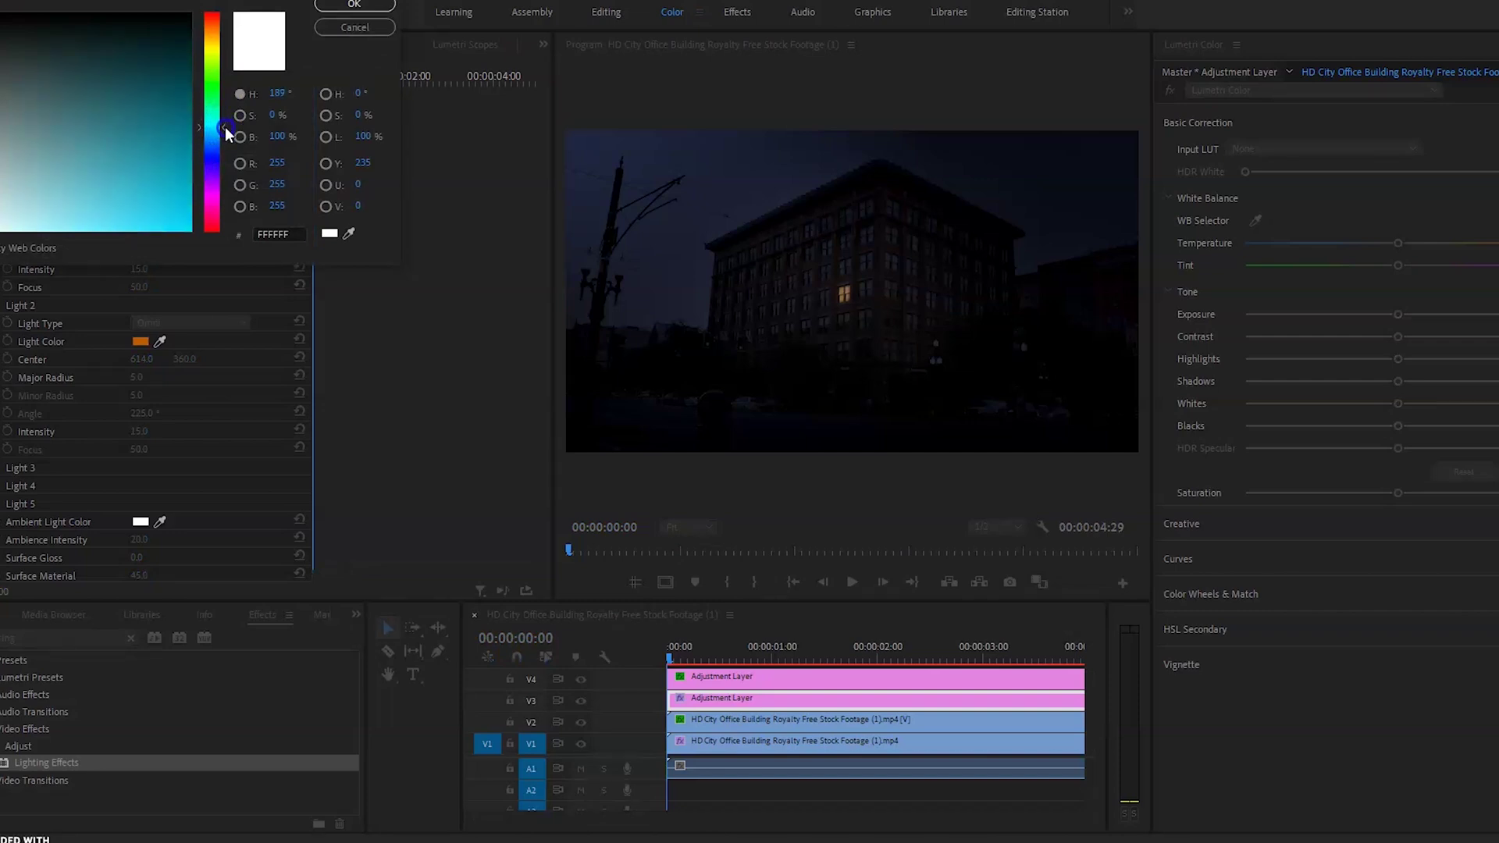
pyautogui.moveTo(174, 141)
pyautogui.mouseDown()
pyautogui.moveTo(192, 184)
pyautogui.moveTo(207, 160)
pyautogui.moveTo(211, 216)
pyautogui.moveTo(223, 191)
pyautogui.mouseUp()
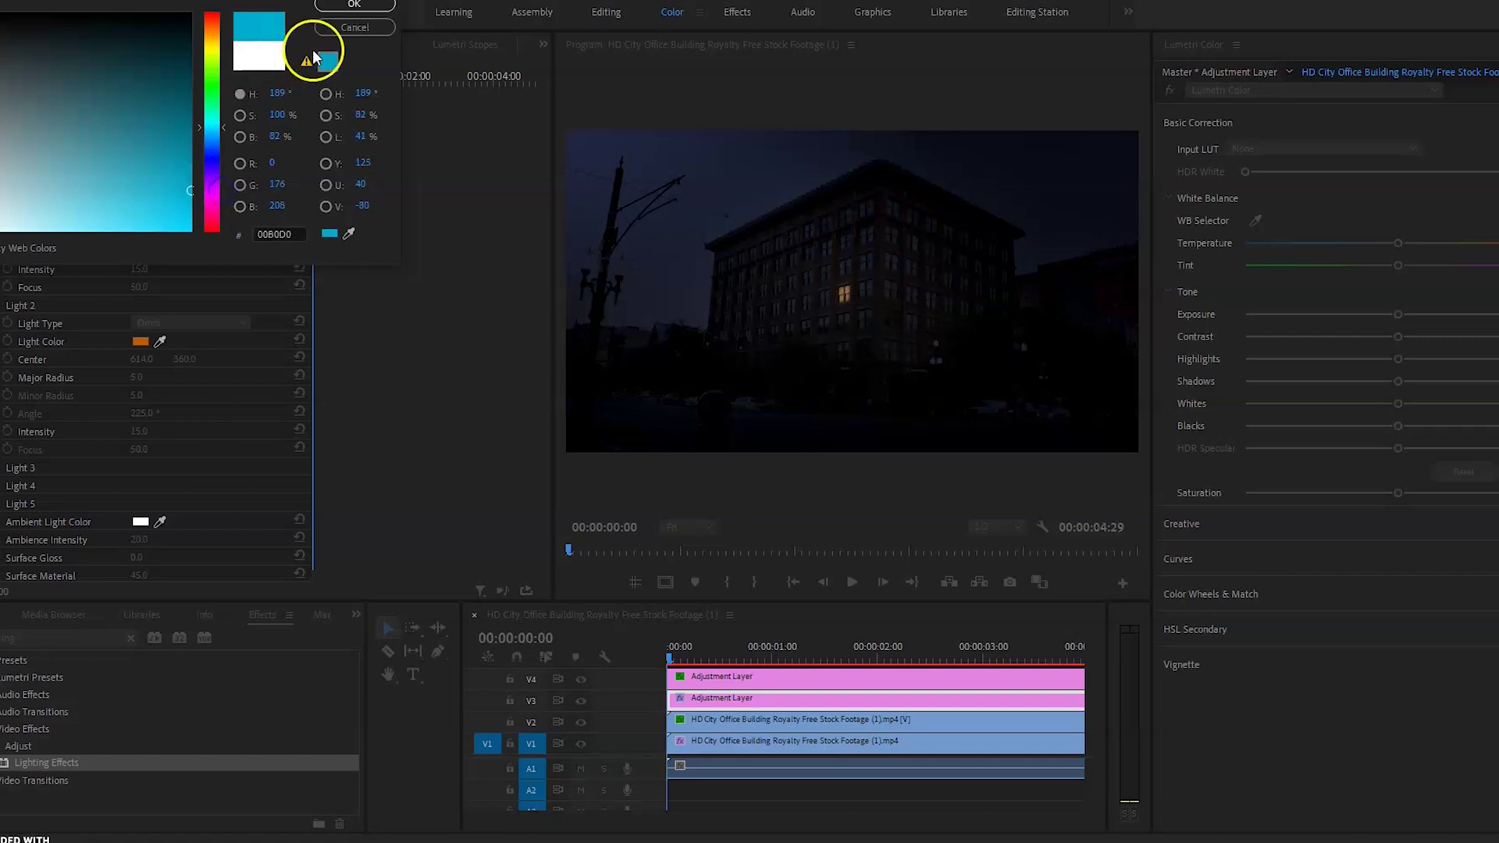
pyautogui.click(349, 6)
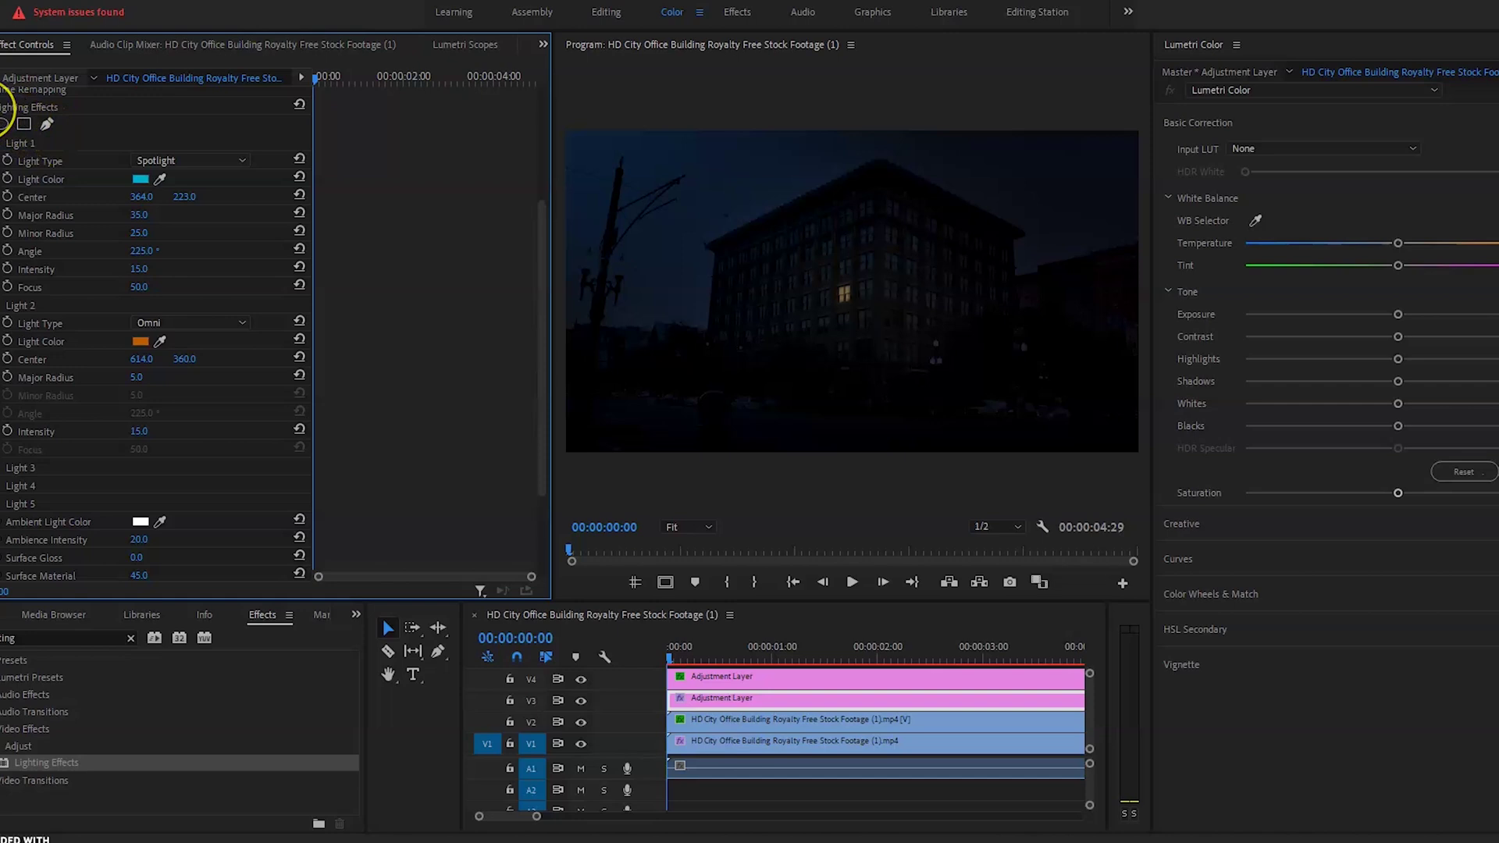
# Toggle Lighting Effects off, on, and off again to compare against the plain night grade
pyautogui.click(3, 107)
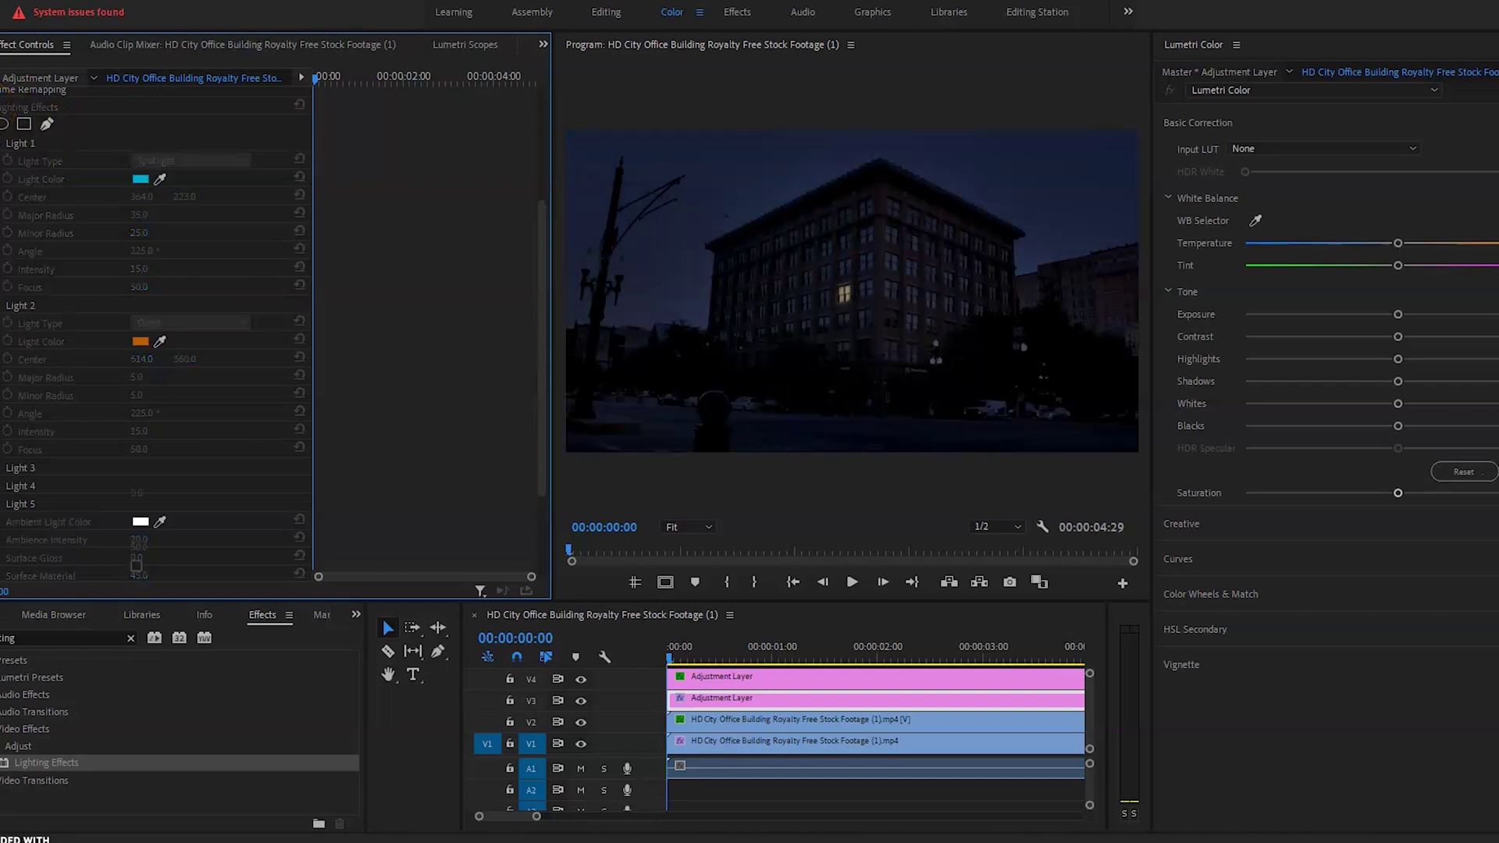
pyautogui.click(3, 107)
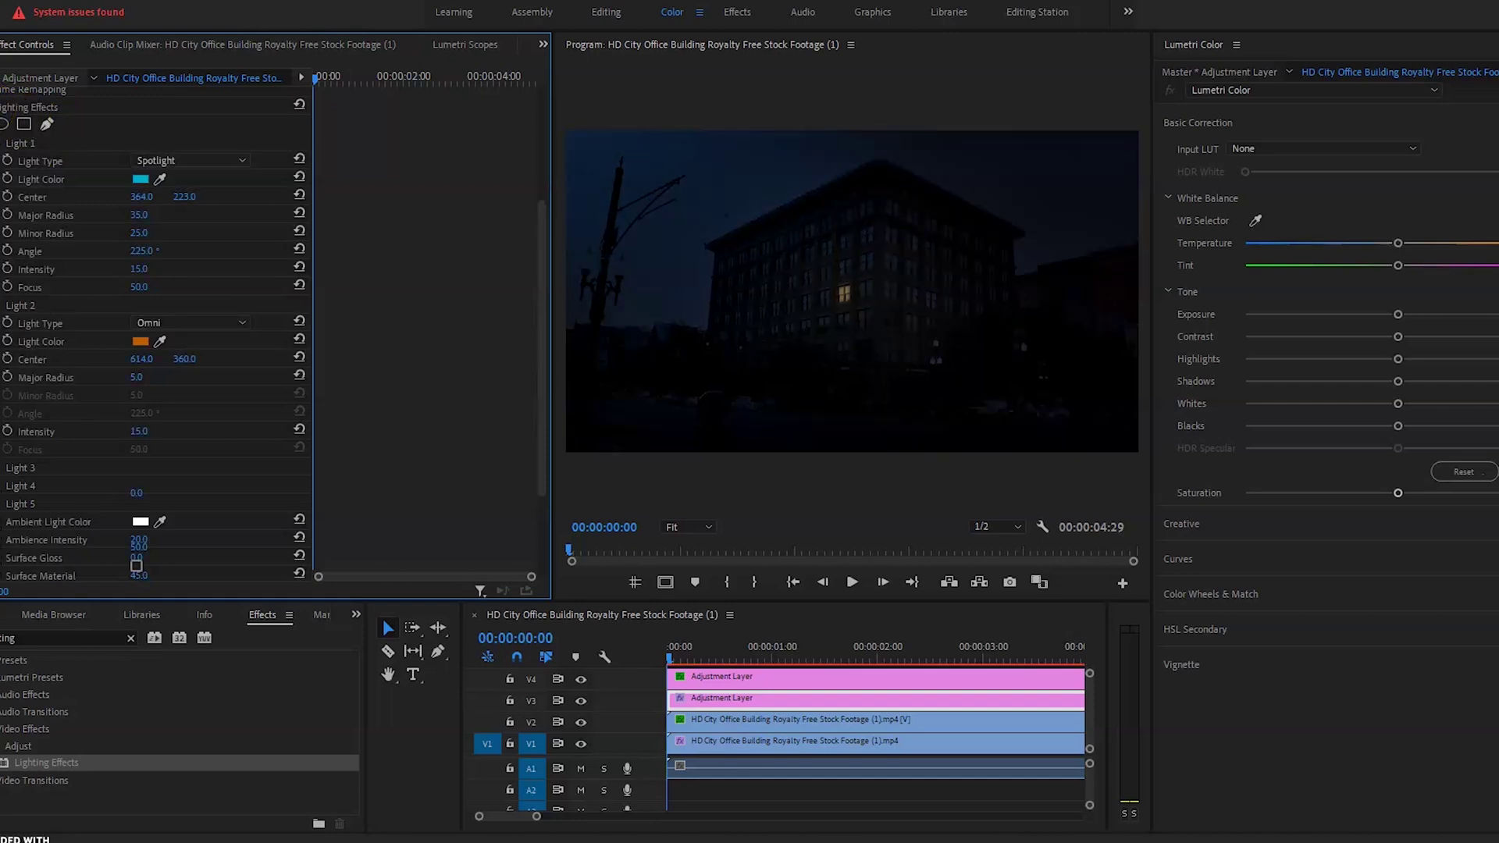
pyautogui.click(3, 107)
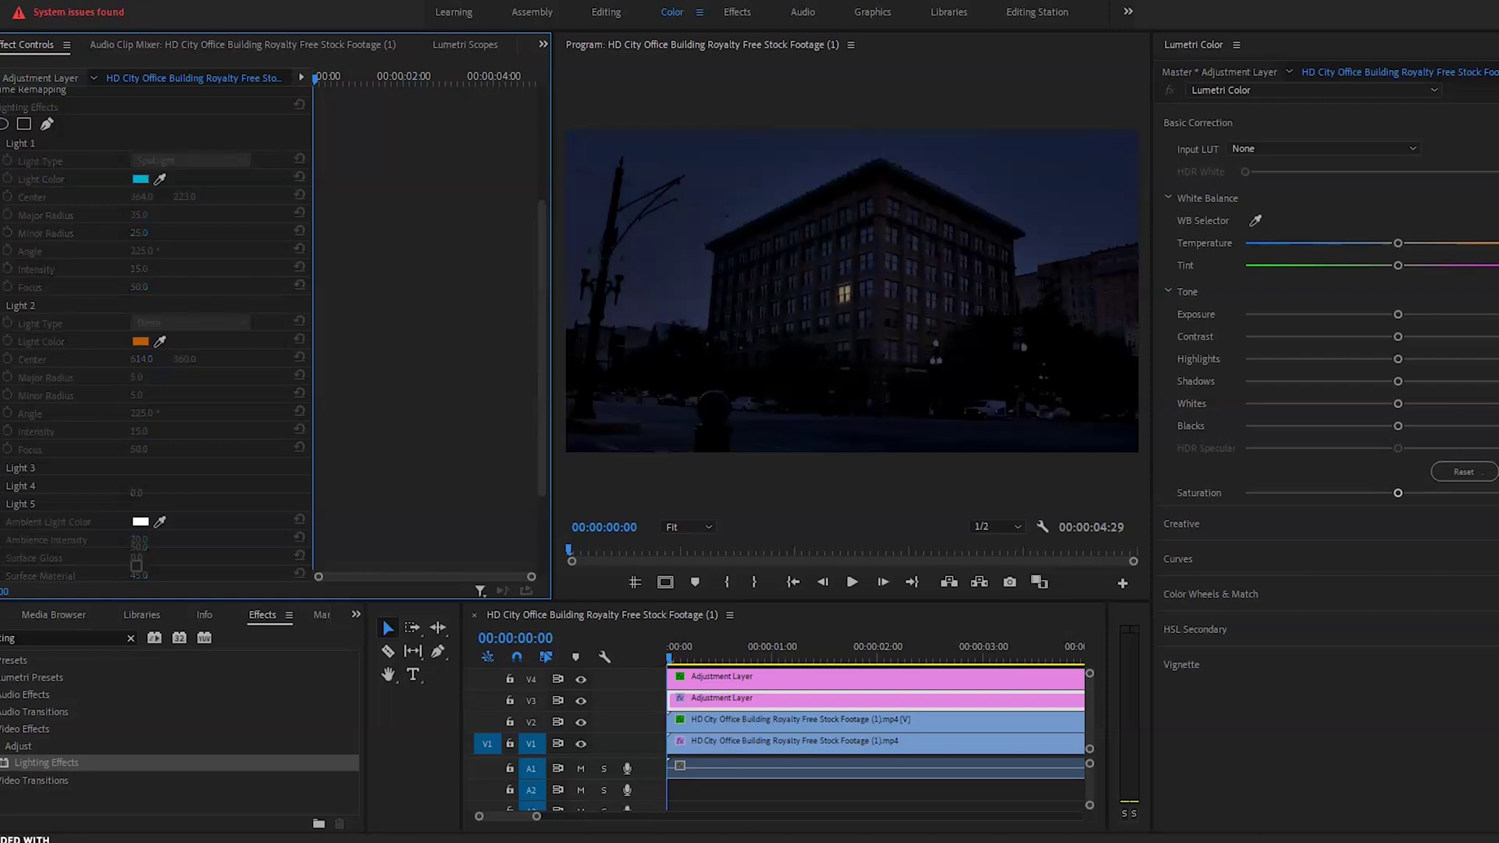